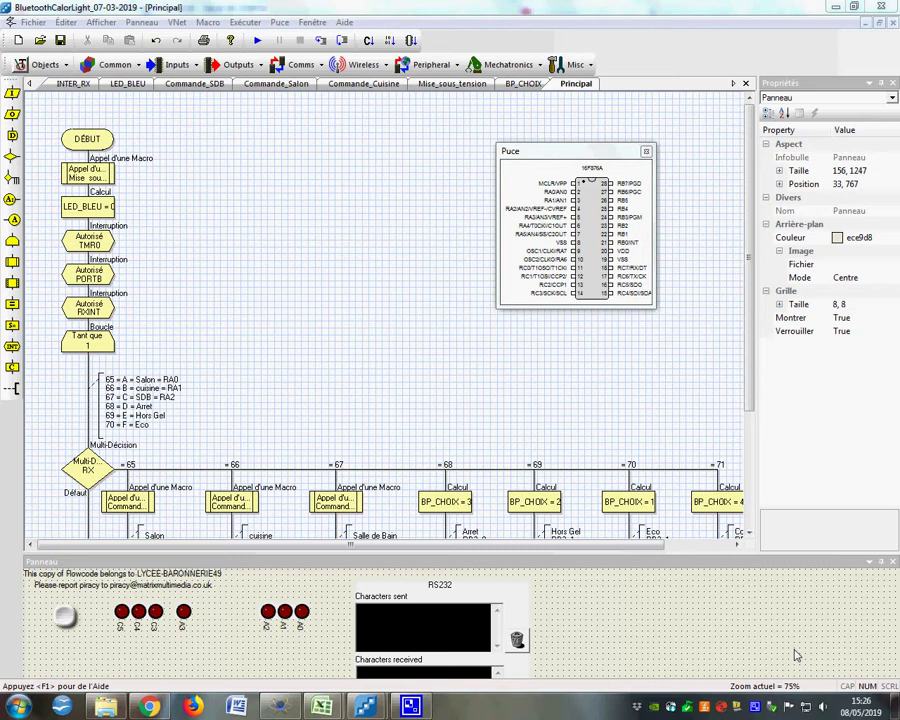
# Open the Mise_sous_tension macro for editing from its call block at the start of the main flowchart.
pyautogui.click(94, 186)
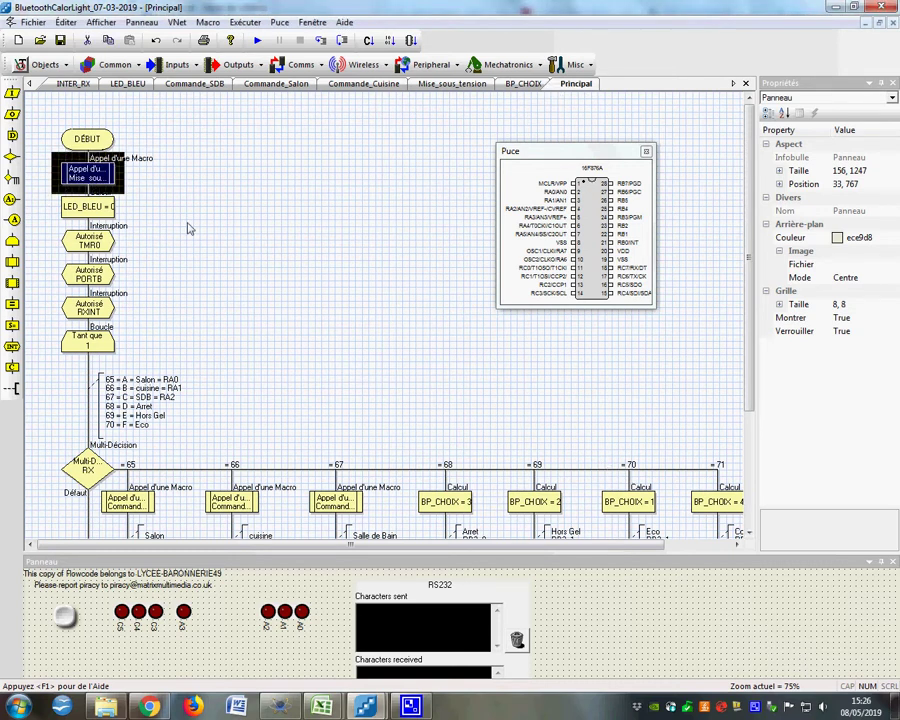
pyautogui.doubleClick(92, 180)
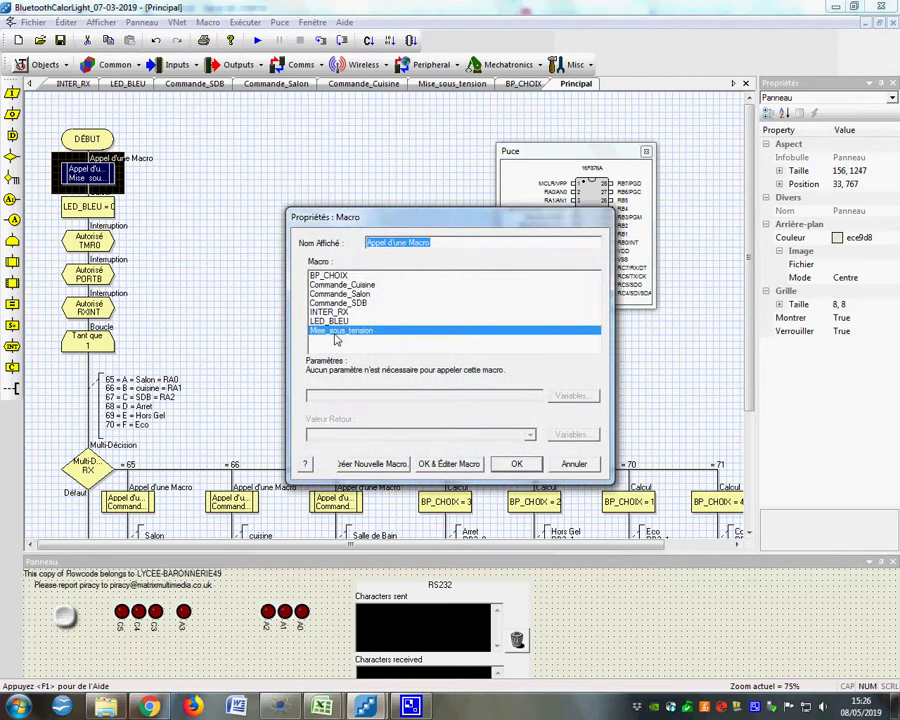
pyautogui.click(446, 464)
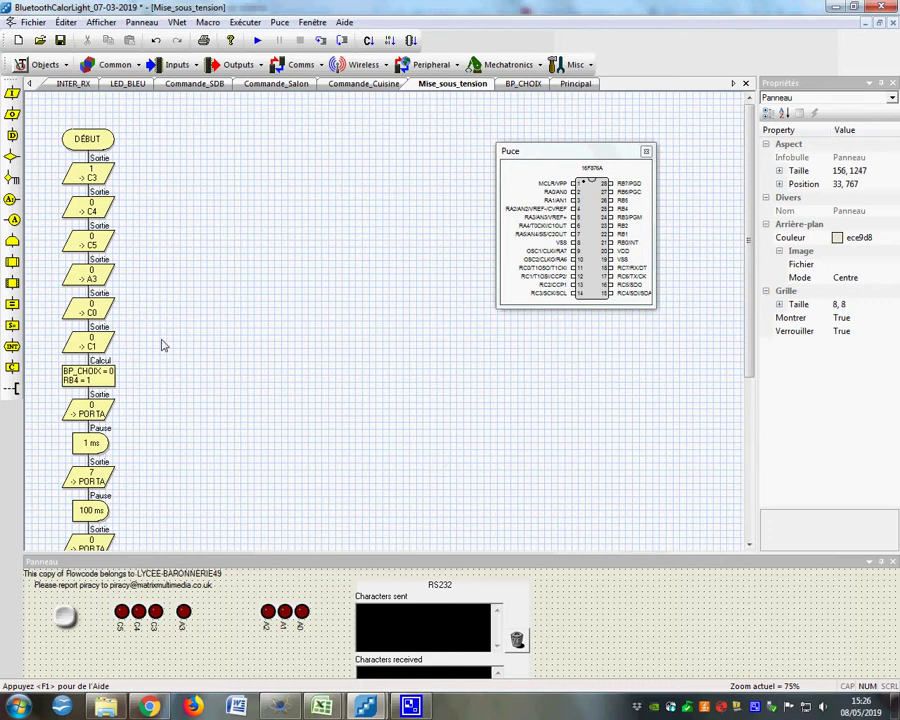
# Check the C3 output block's properties, then switch to Proteus and examine RC3 and the Confort LED on the microcontroller sheet.
pyautogui.doubleClick(80, 180)
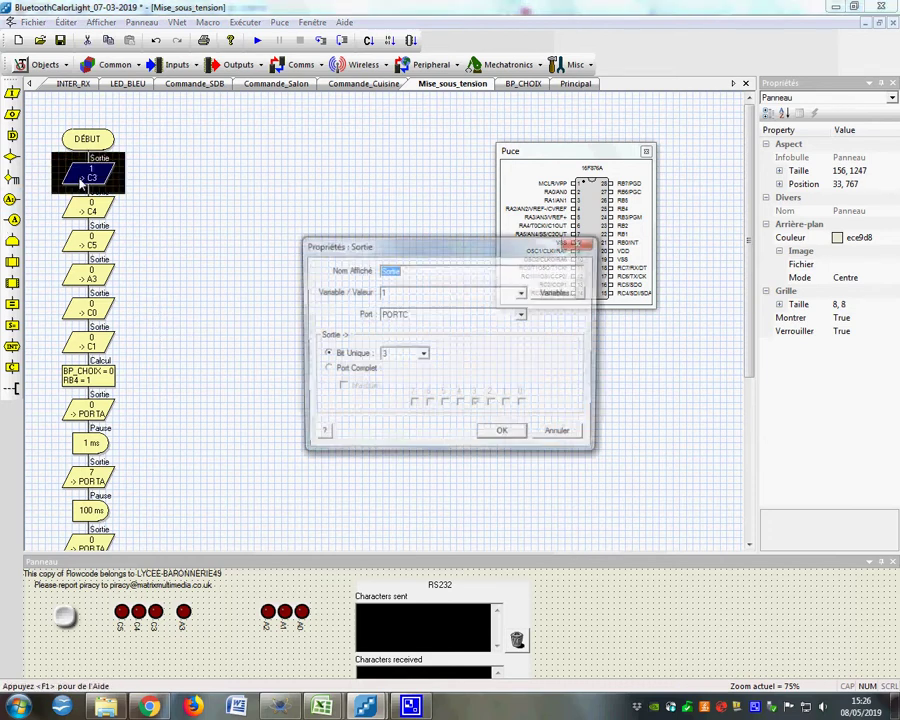
pyautogui.click(505, 436)
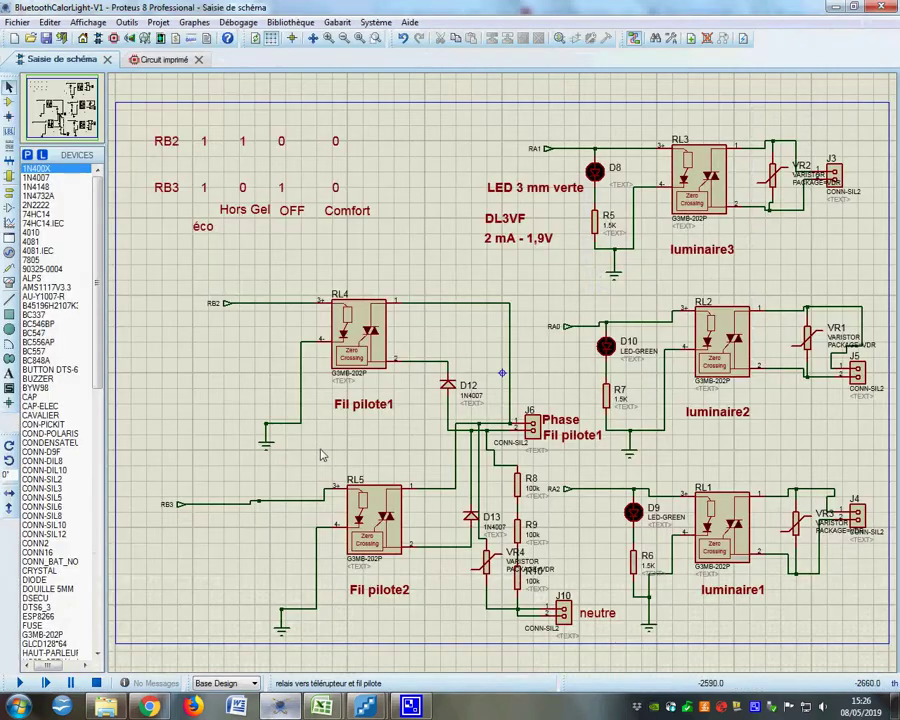
pyautogui.click(157, 22)
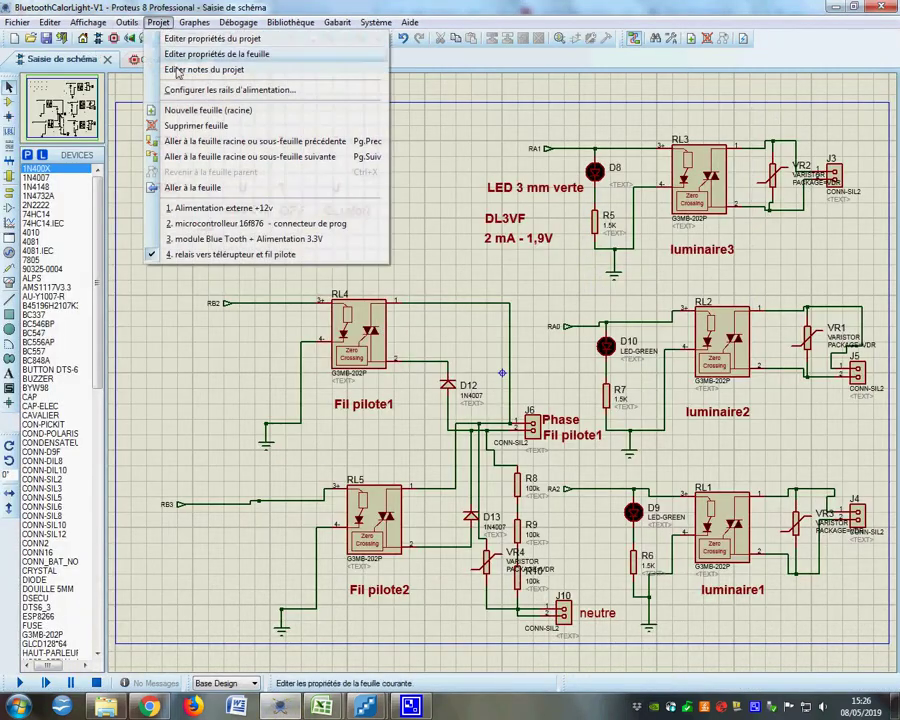
pyautogui.click(221, 224)
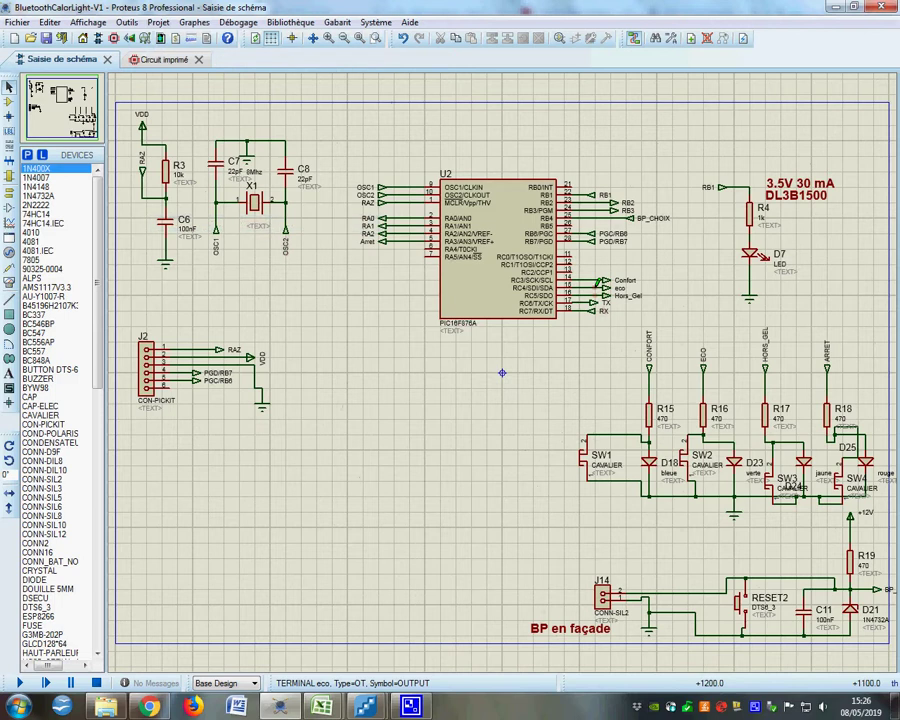
pyautogui.scroll(1, 605, 283)
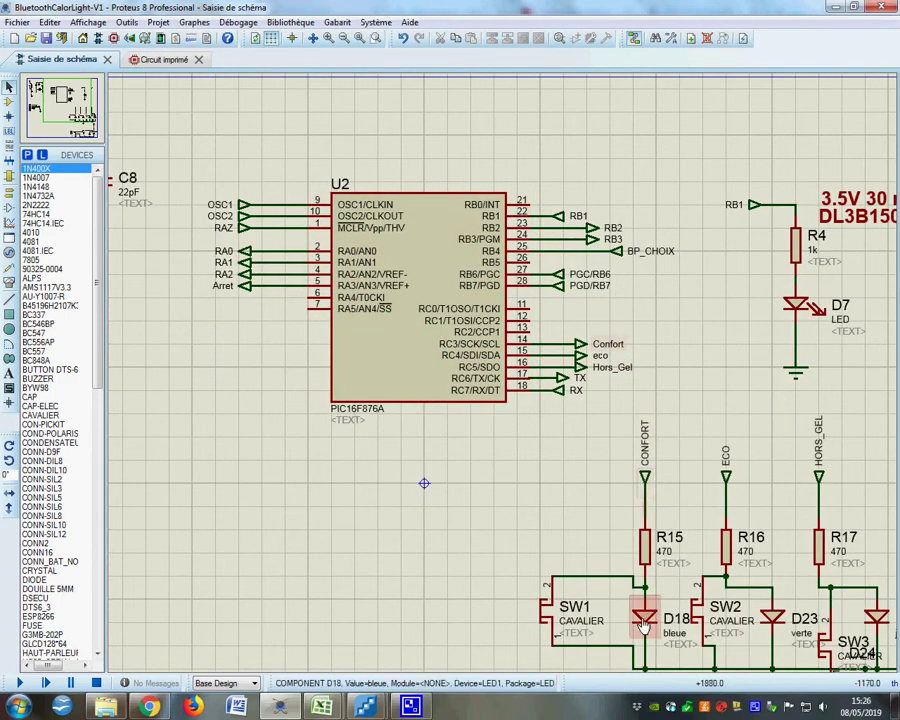
# Review the C4, C5 and A3 output blocks in Flowcode and compare them with the LED circuits in Proteus.
pyautogui.moveTo(365, 706)
pyautogui.click(290, 590)
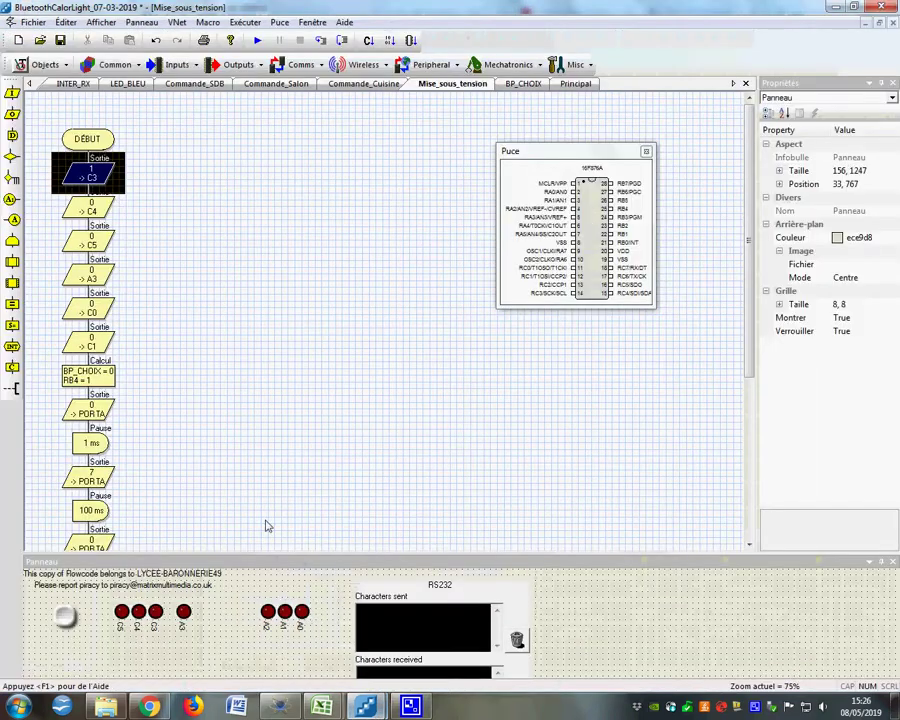
pyautogui.click(99, 211)
pyautogui.click(95, 245)
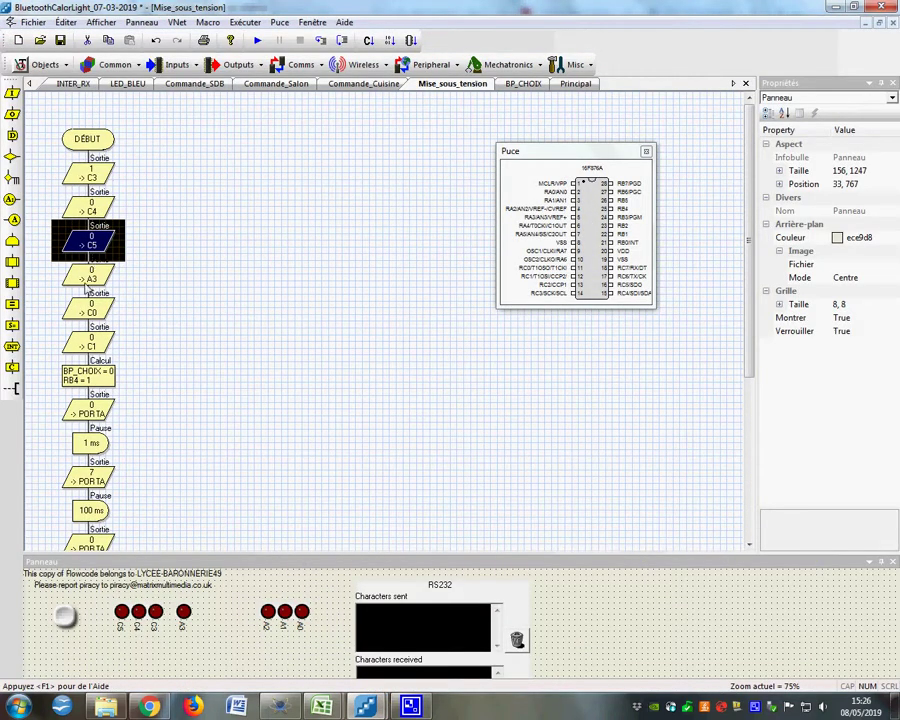
pyautogui.click(87, 284)
pyautogui.hotkey('alt', 'Tab')
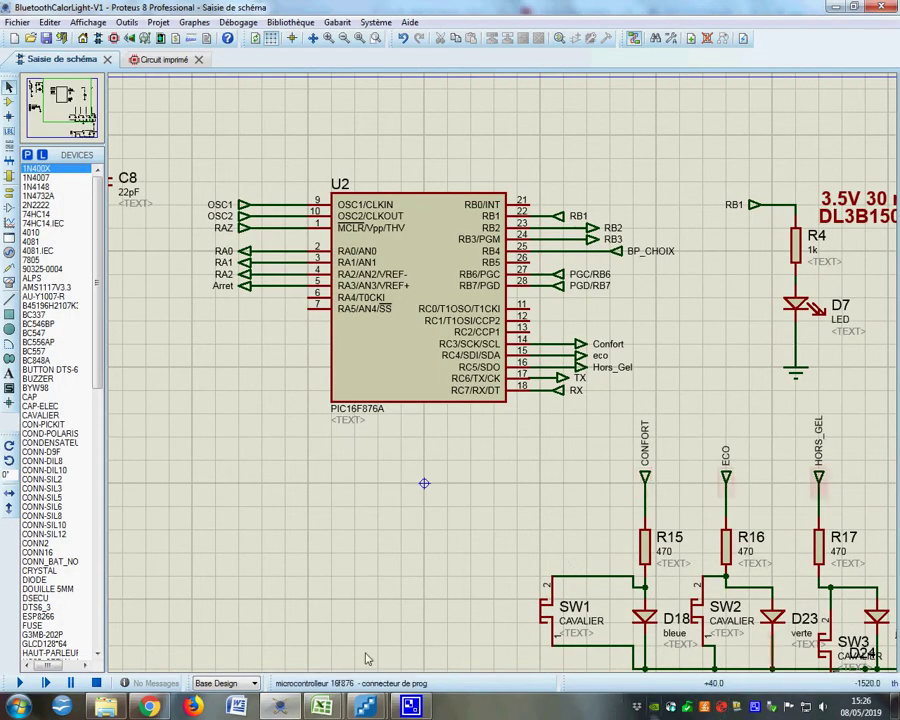
pyautogui.scroll(-1, 683, 537)
pyautogui.scroll(1, 683, 537)
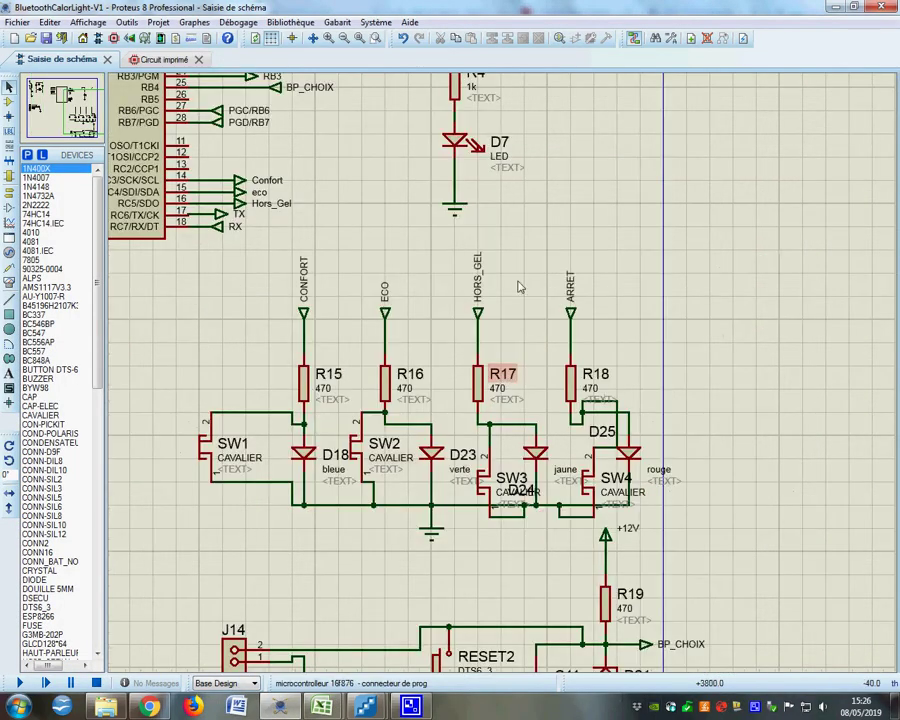
# Select the C1 output block in Flowcode and check the wiring of the RC0 and RC1 pins in Proteus.
pyautogui.moveTo(365, 708)
pyautogui.click(288, 605)
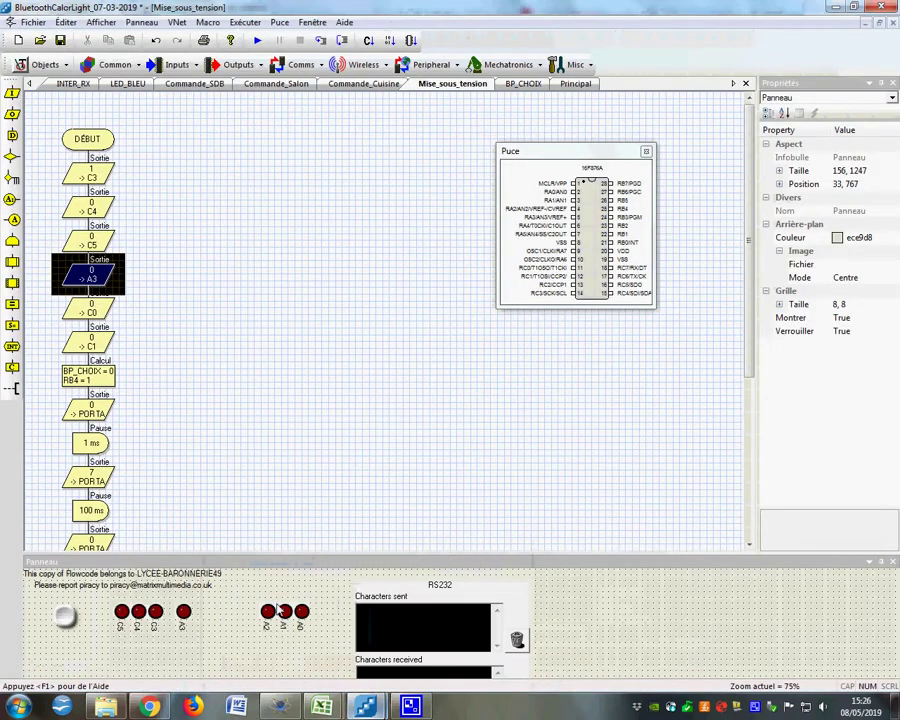
pyautogui.click(89, 345)
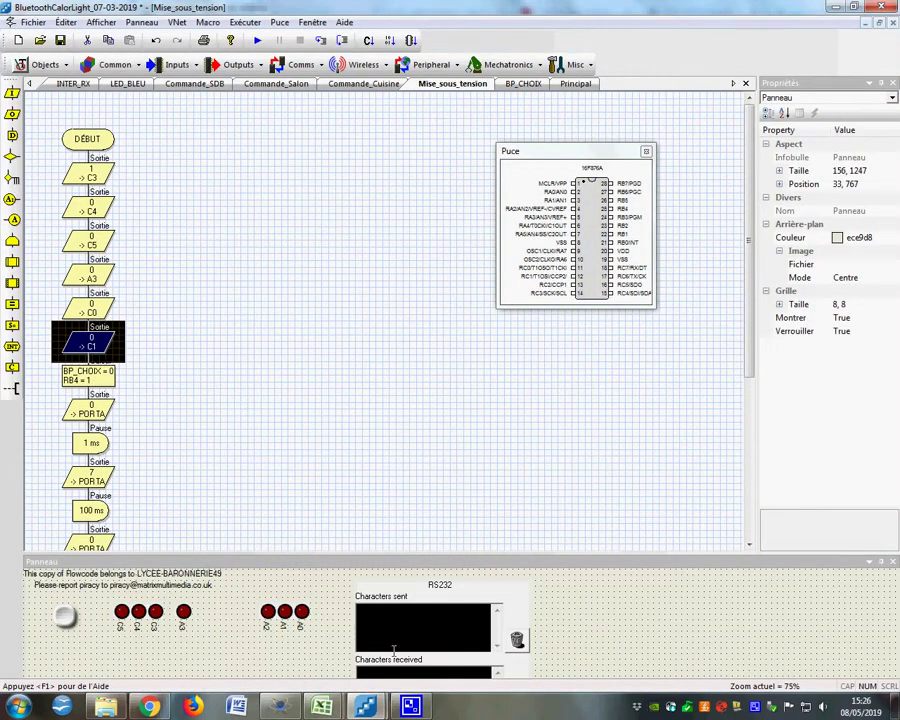
pyautogui.moveTo(280, 707)
pyautogui.click(340, 598)
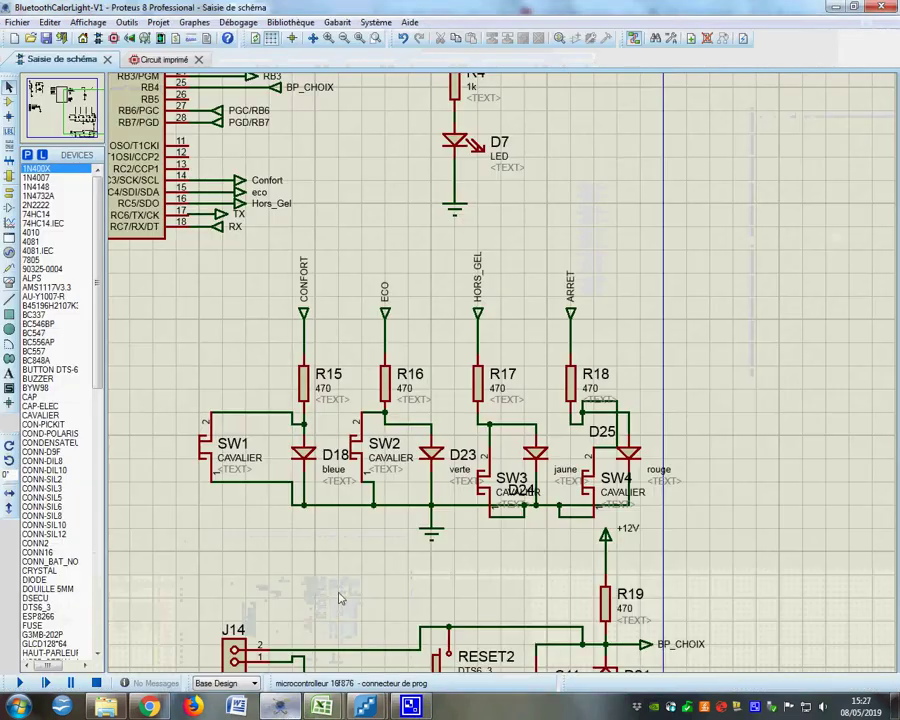
pyautogui.scroll(-1, 340, 598)
pyautogui.scroll(1, 484, 322)
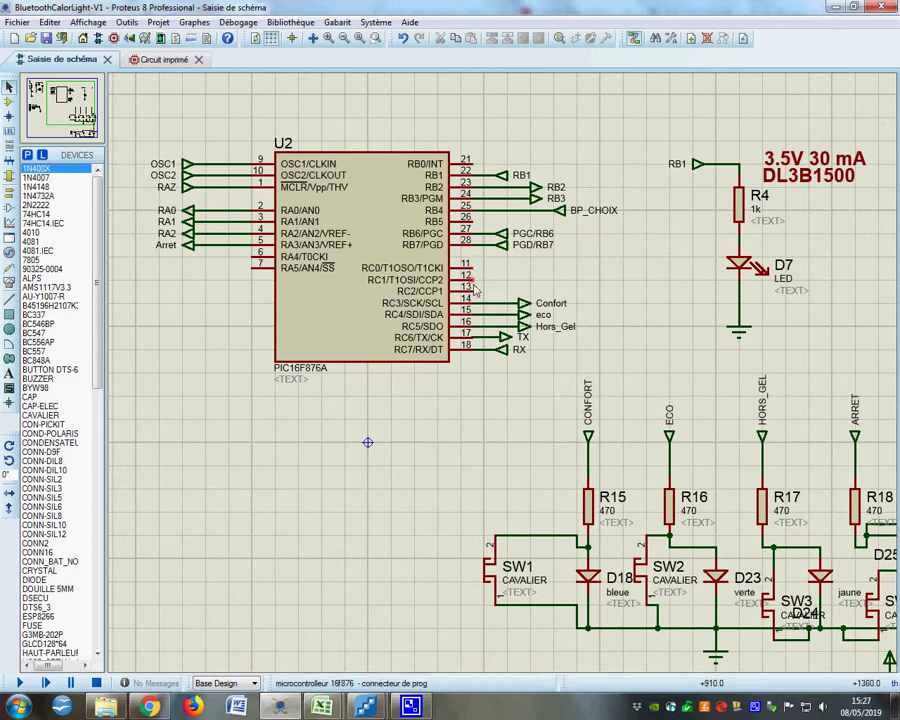
# Return to Flowcode and delete the C0 and C1 output blocks from the Mise_sous_tension macro.
pyautogui.moveTo(368, 706)
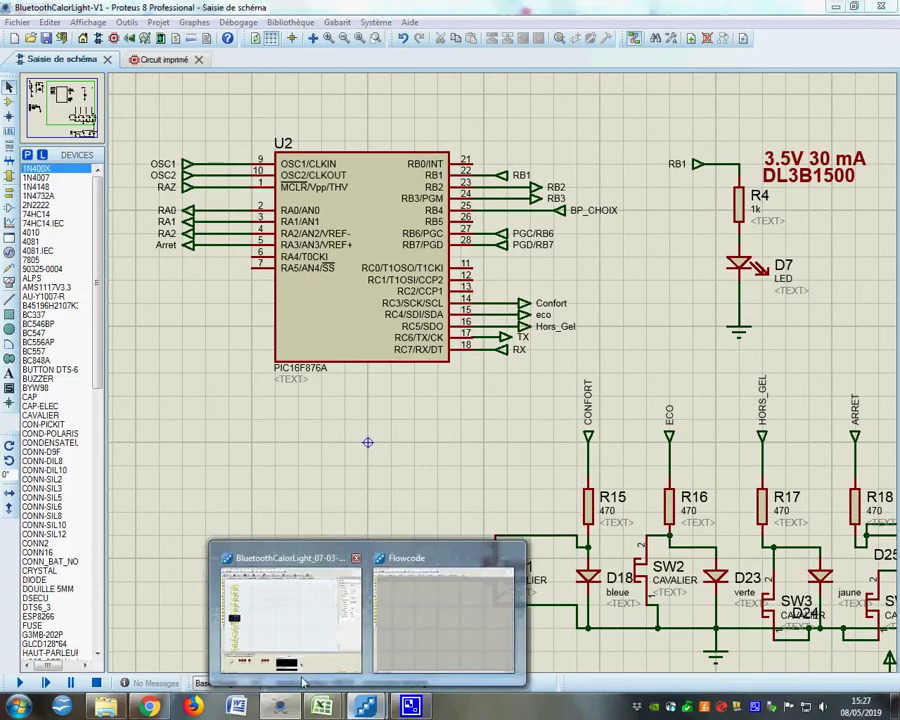
pyautogui.click(290, 622)
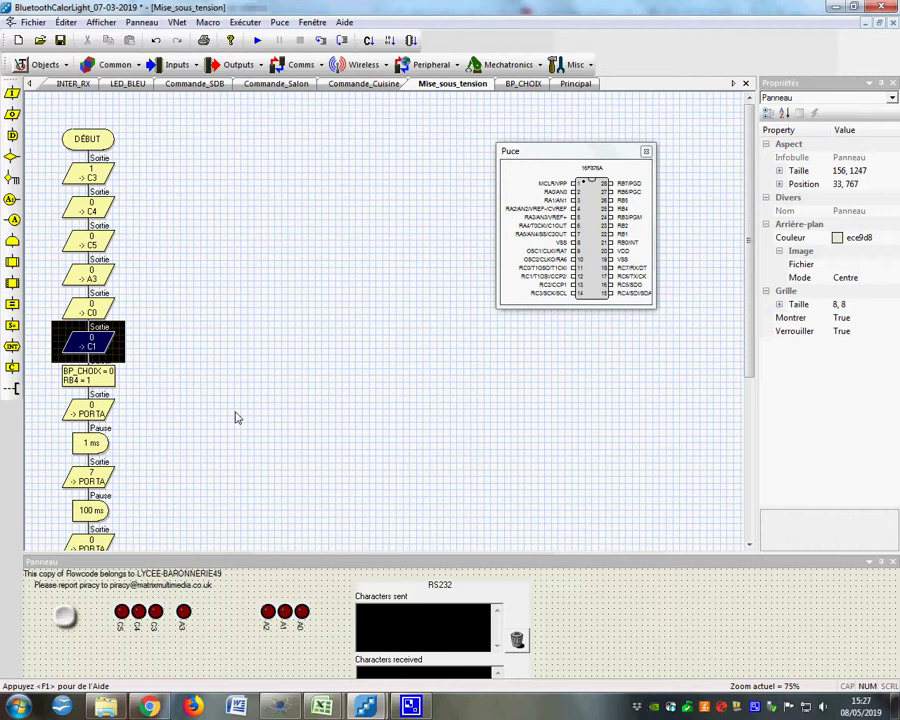
pyautogui.click(94, 312)
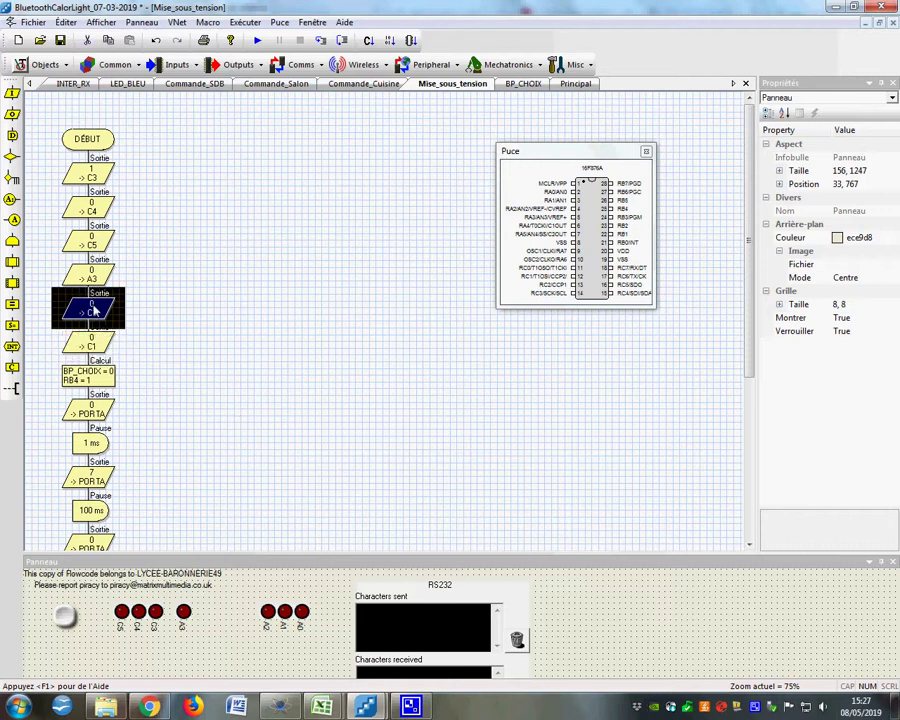
pyautogui.press('Delete')
pyautogui.click(94, 312)
pyautogui.press('Delete')
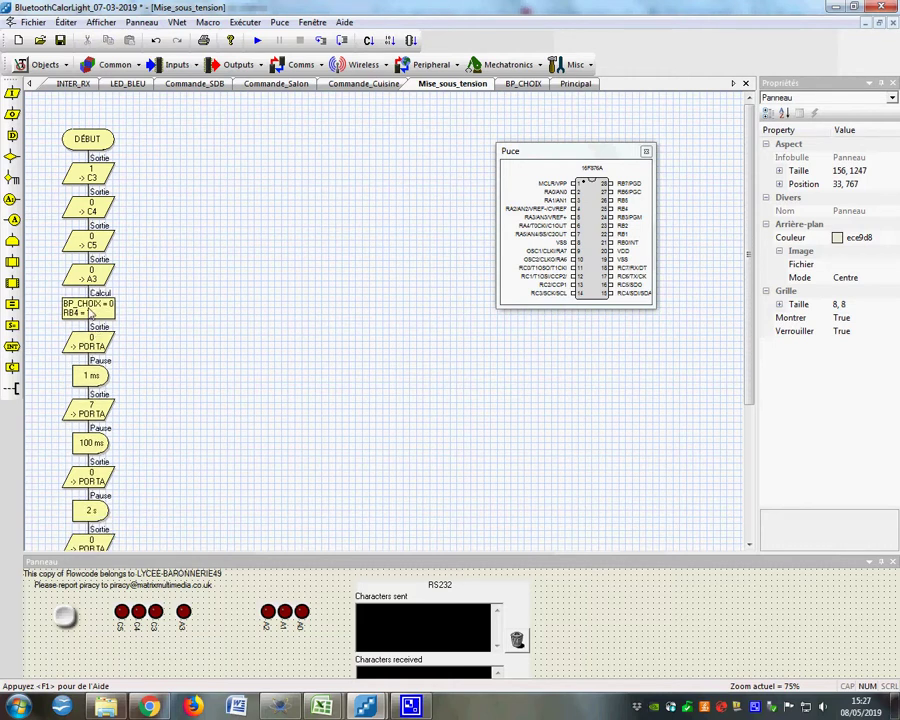
# Review the BP_CHOIX and RB4 assignments in the Calcul block and locate the BP_CHOIX terminal on RB4 in Proteus.
pyautogui.doubleClick(89, 313)
pyautogui.moveTo(402, 309); pyautogui.dragTo(240, 317)
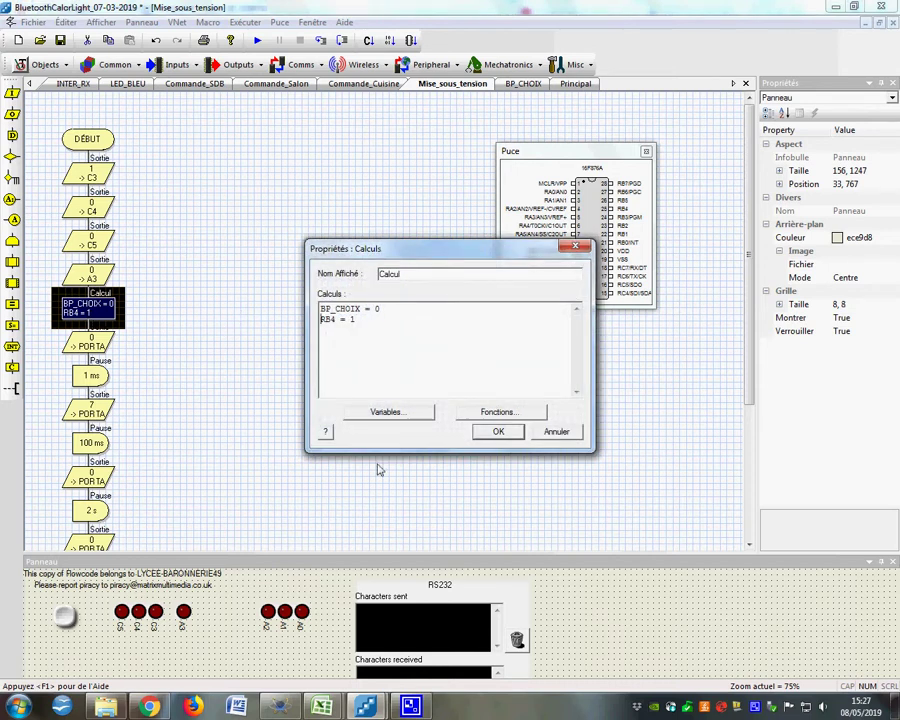
pyautogui.hotkey('ctrl', 'a')
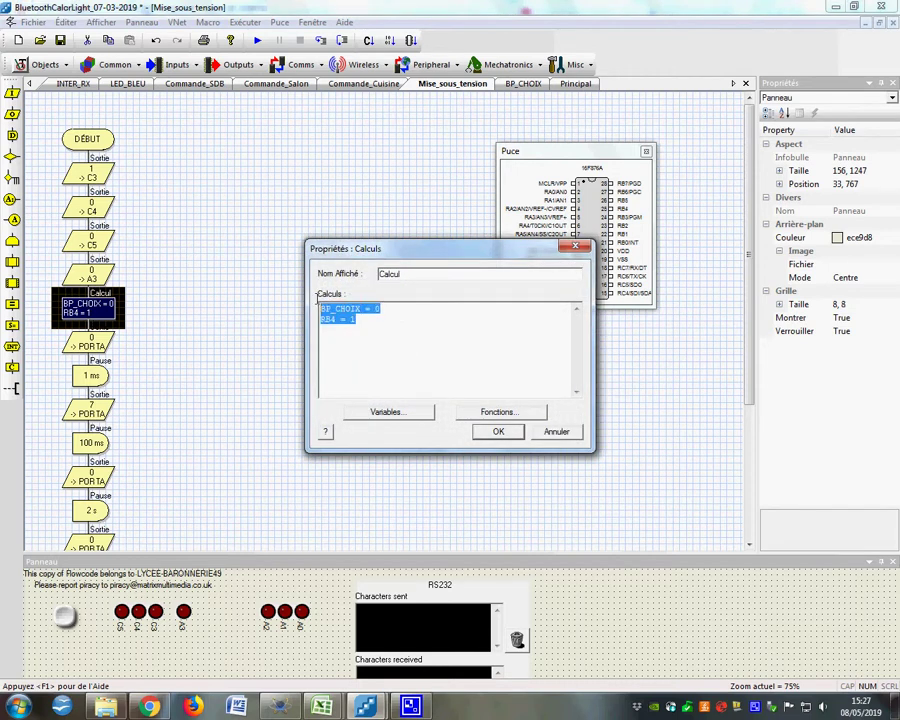
pyautogui.click(373, 371)
pyautogui.moveTo(375, 317); pyautogui.dragTo(331, 324)
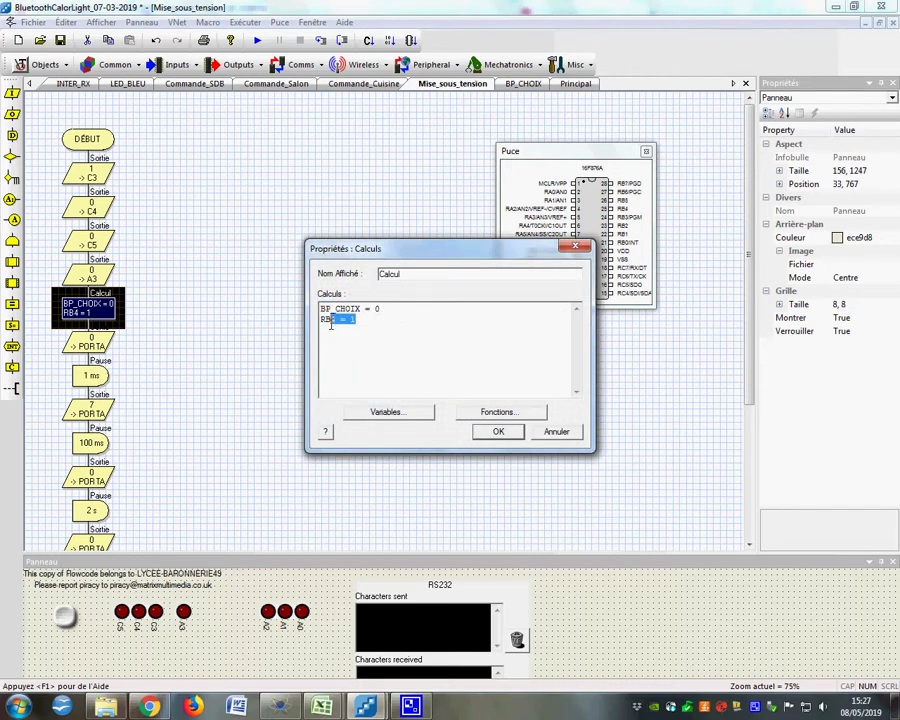
pyautogui.click(498, 432)
pyautogui.hotkey('alt', 'Tab')
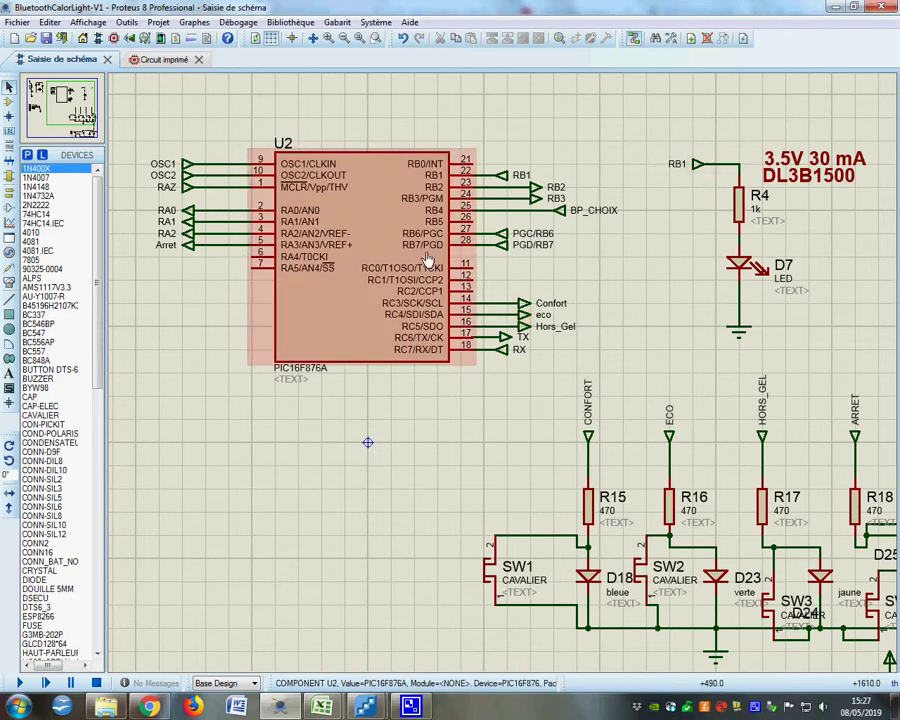
pyautogui.click(586, 216)
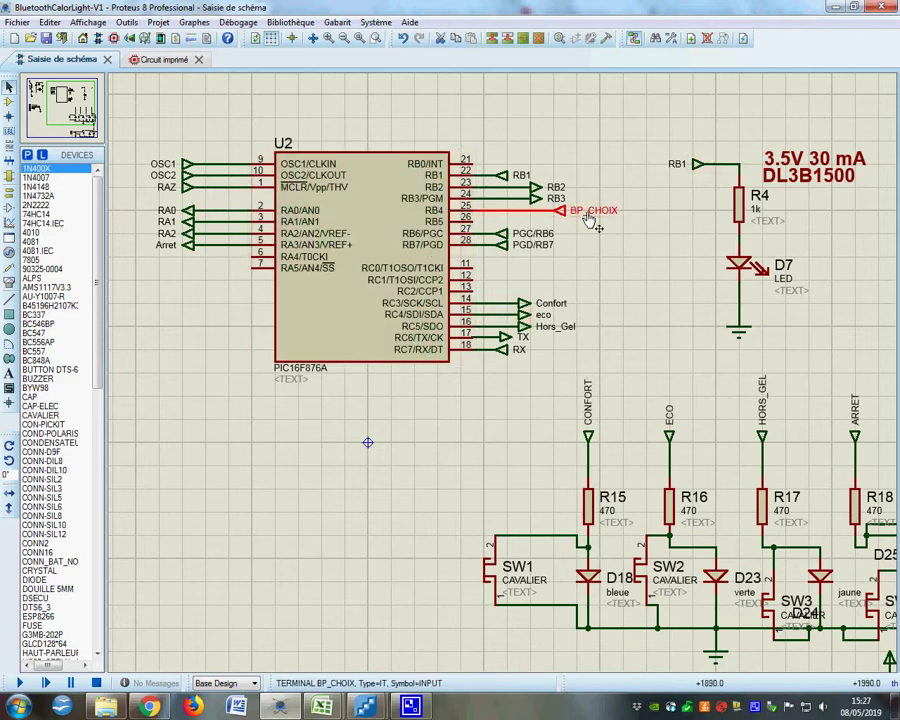
# Switch back to Flowcode and examine the port mask of the first PORTA output block below the Calcul block.
pyautogui.click(366, 706)
pyautogui.click(452, 610)
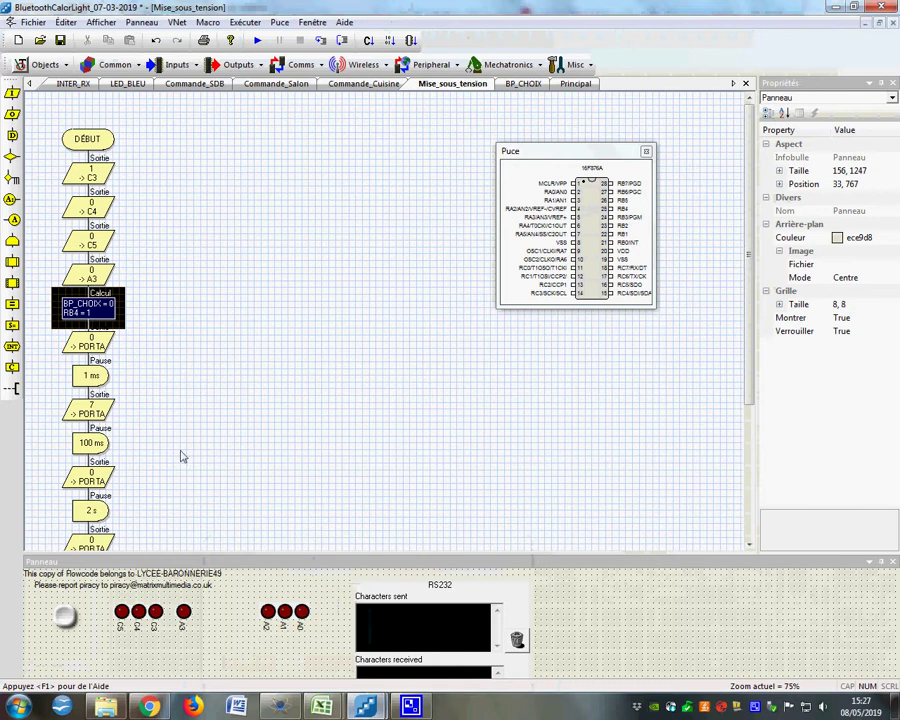
pyautogui.click(104, 357)
pyautogui.doubleClick(97, 348)
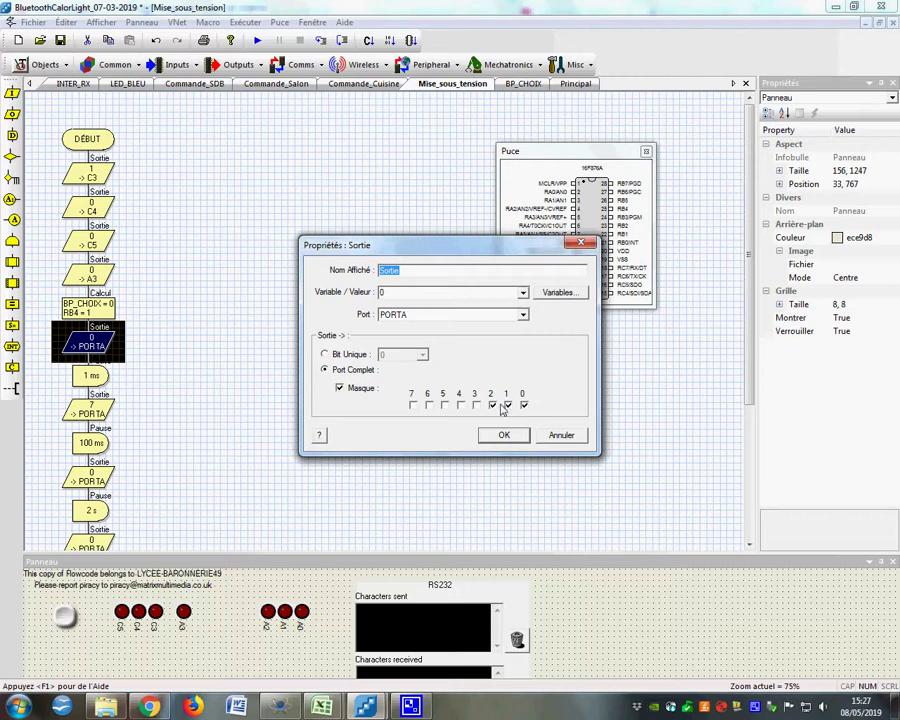
pyautogui.click(504, 436)
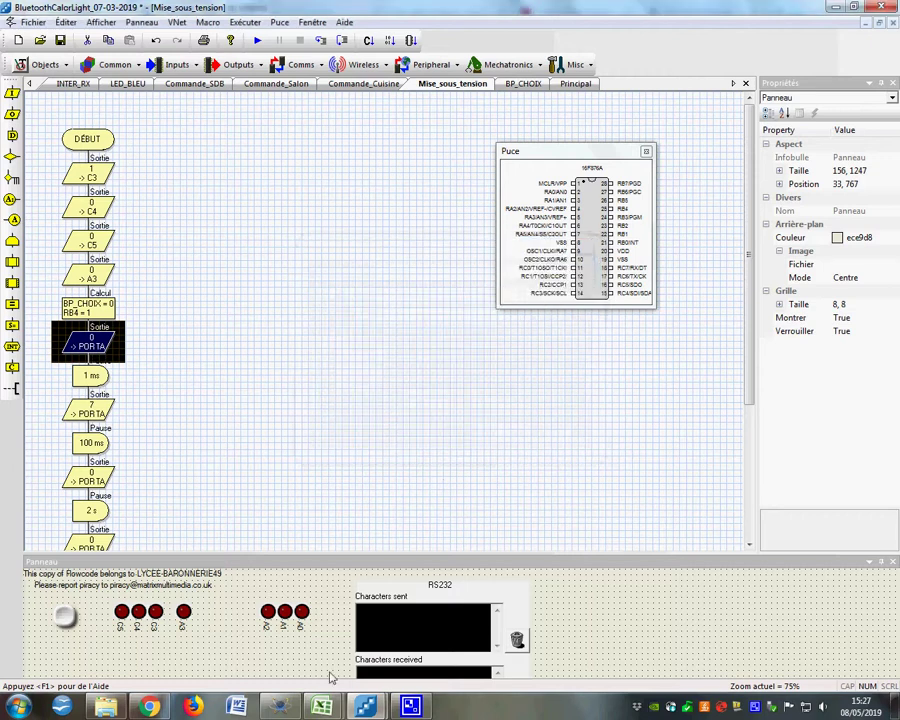
# Switch to Proteus and display the relay and fil pilote sheet to examine the RA0, RA1 and RA2 relay circuits.
pyautogui.click(367, 707)
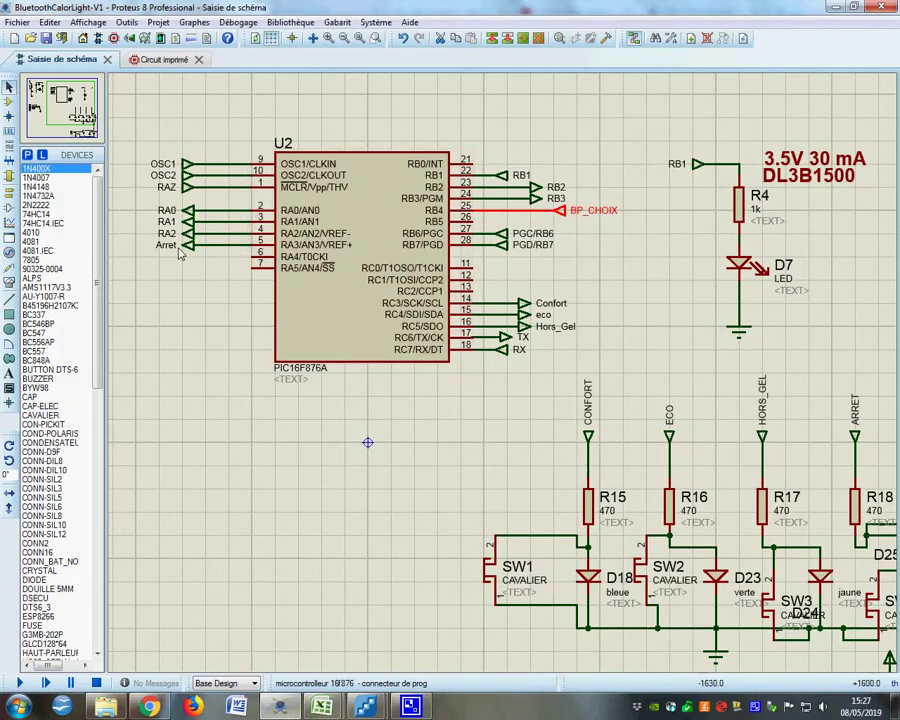
pyautogui.click(157, 22)
pyautogui.click(196, 362)
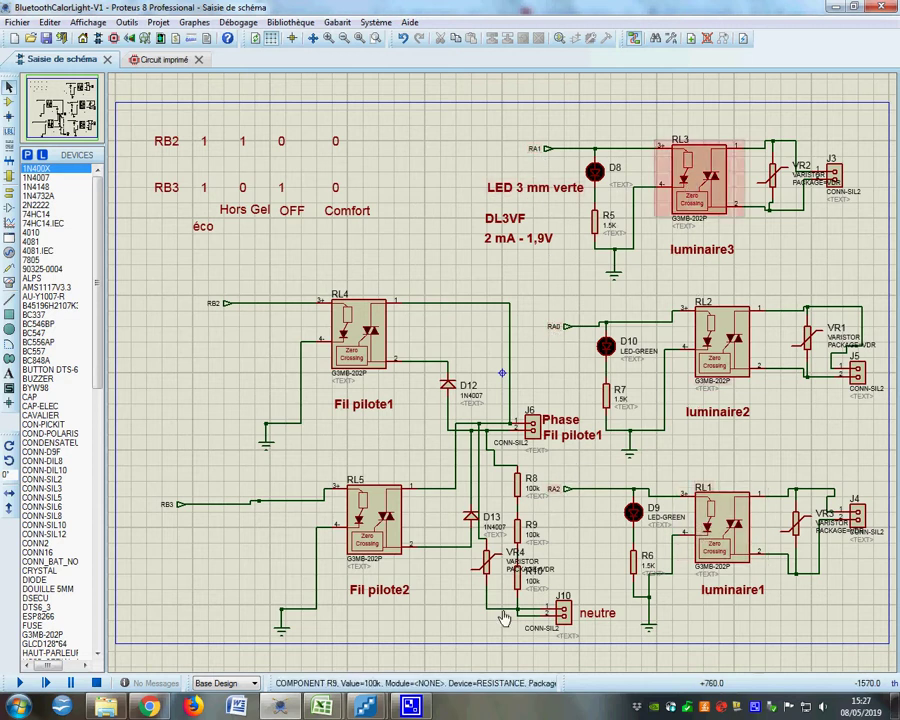
# Return to Flowcode and review the mask of the PORTA output block with value 7 and the pause and output that follow.
pyautogui.moveTo(365, 707)
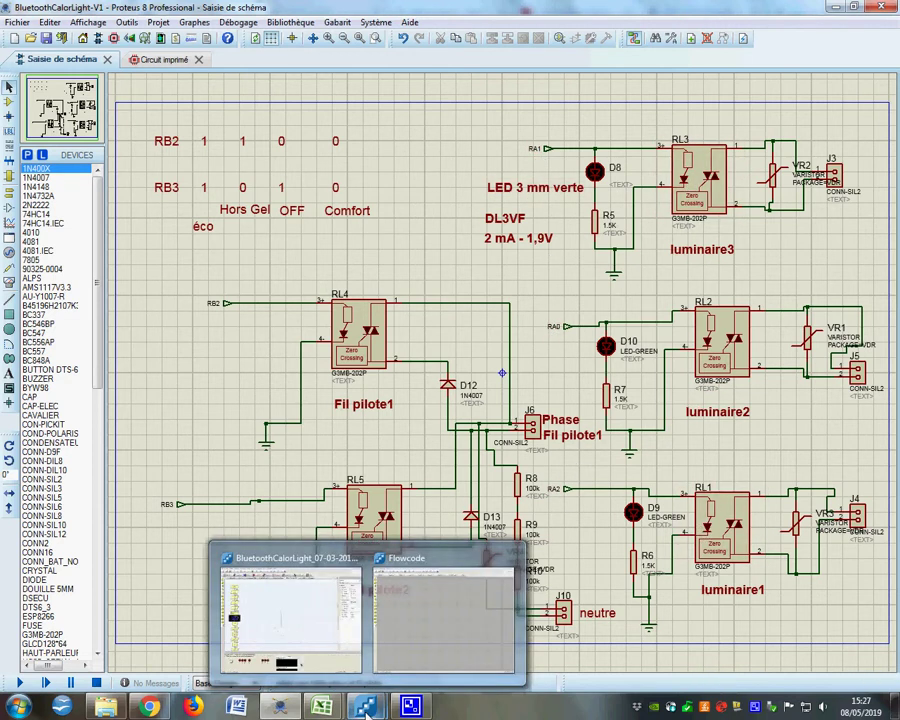
pyautogui.click(238, 655)
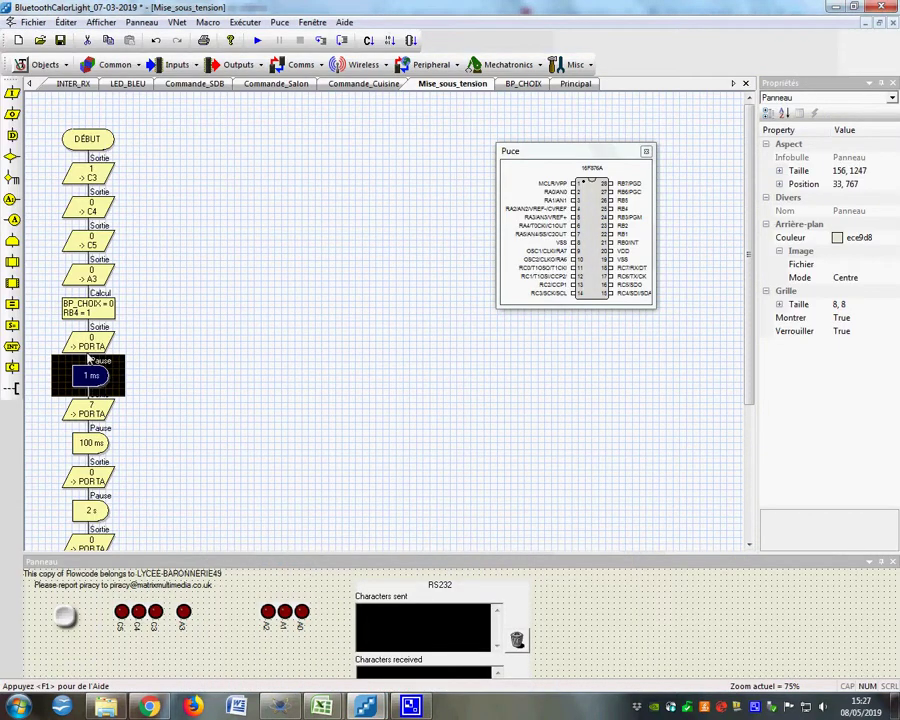
pyautogui.doubleClick(95, 413)
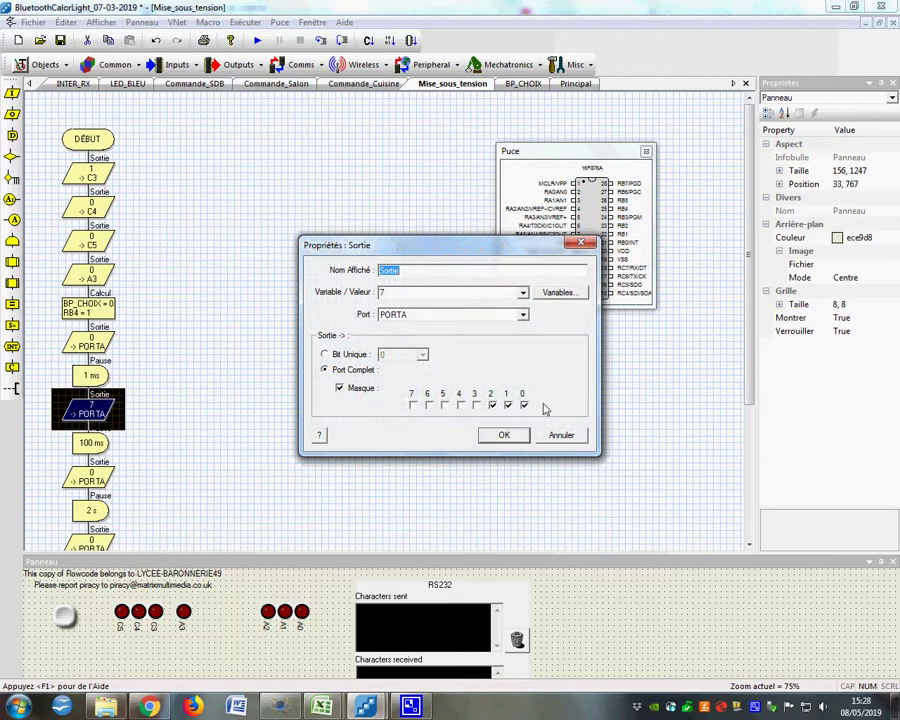
pyautogui.click(502, 437)
pyautogui.click(83, 452)
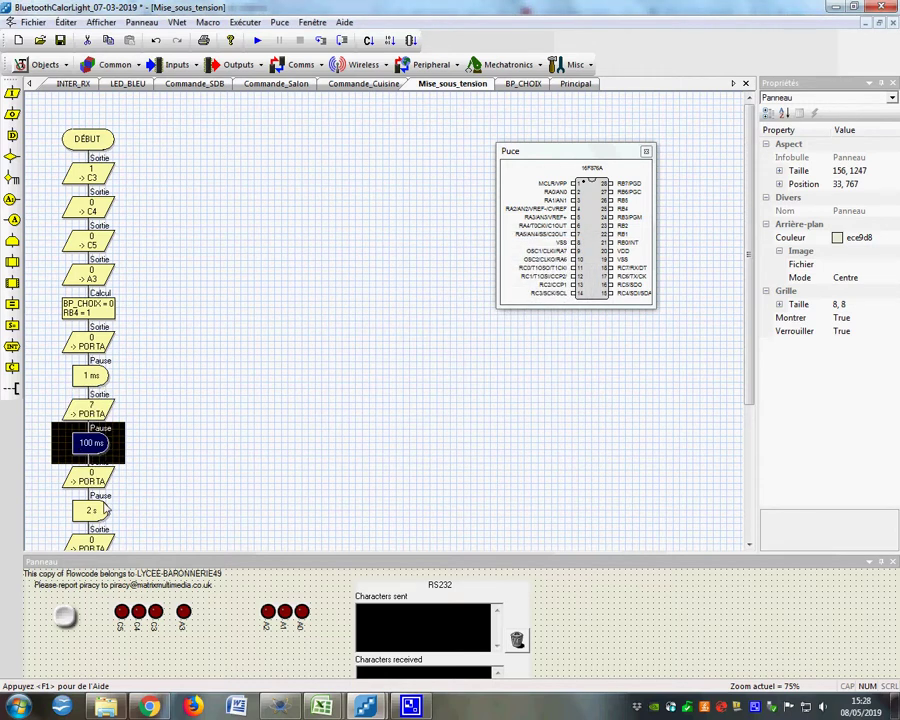
pyautogui.scroll(-1, 105, 510)
pyautogui.click(90, 474)
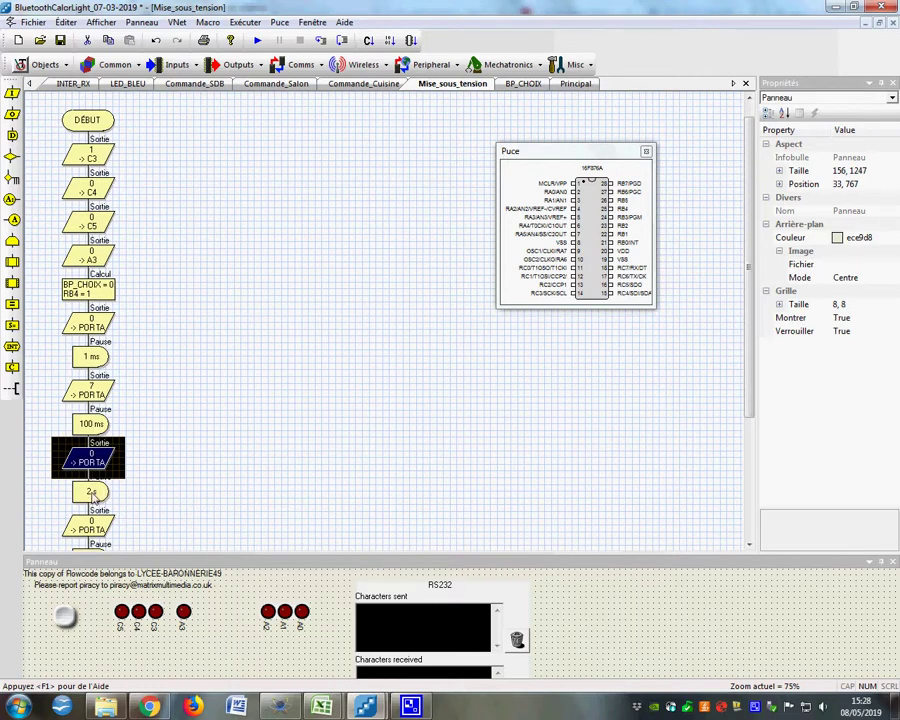
# Review the 2 s pause and the port mask of the PORTA output block that follows it.
pyautogui.click(87, 503)
pyautogui.scroll(-3, 105, 510)
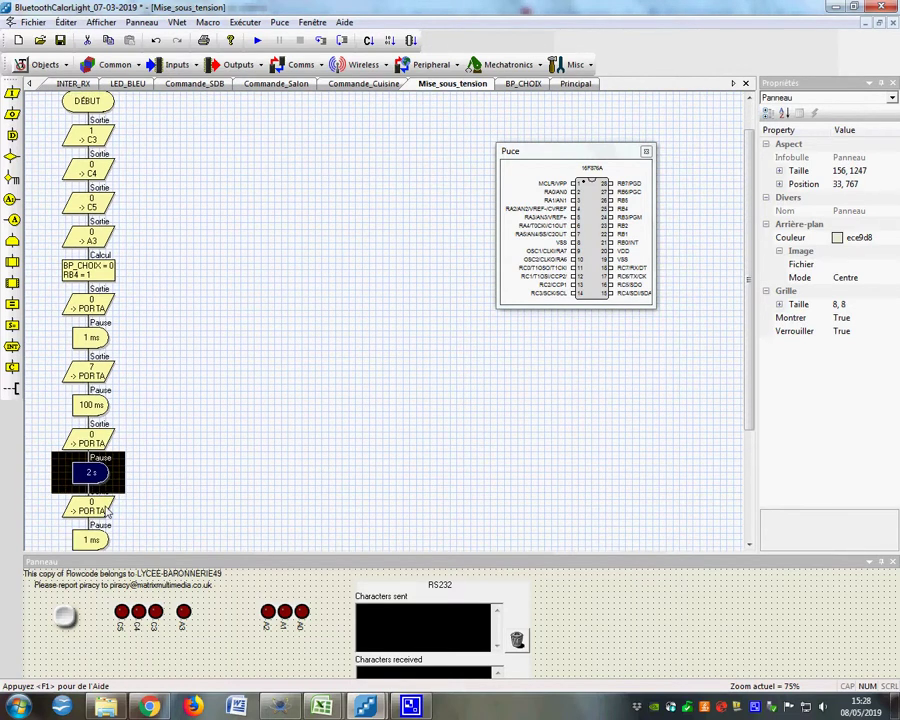
pyautogui.doubleClick(91, 468)
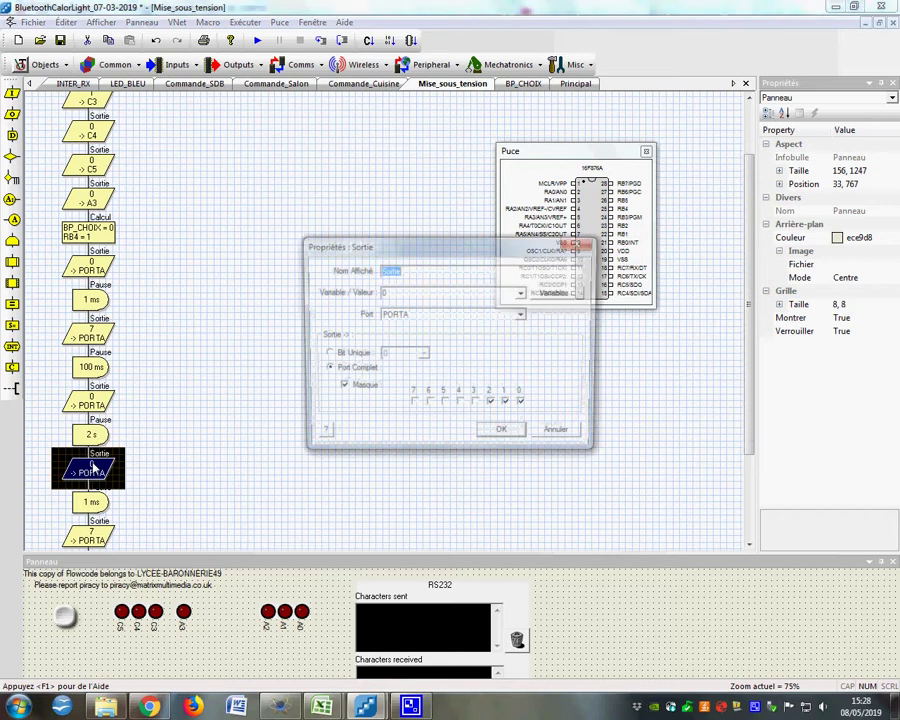
pyautogui.click(503, 434)
pyautogui.scroll(-2, 275, 517)
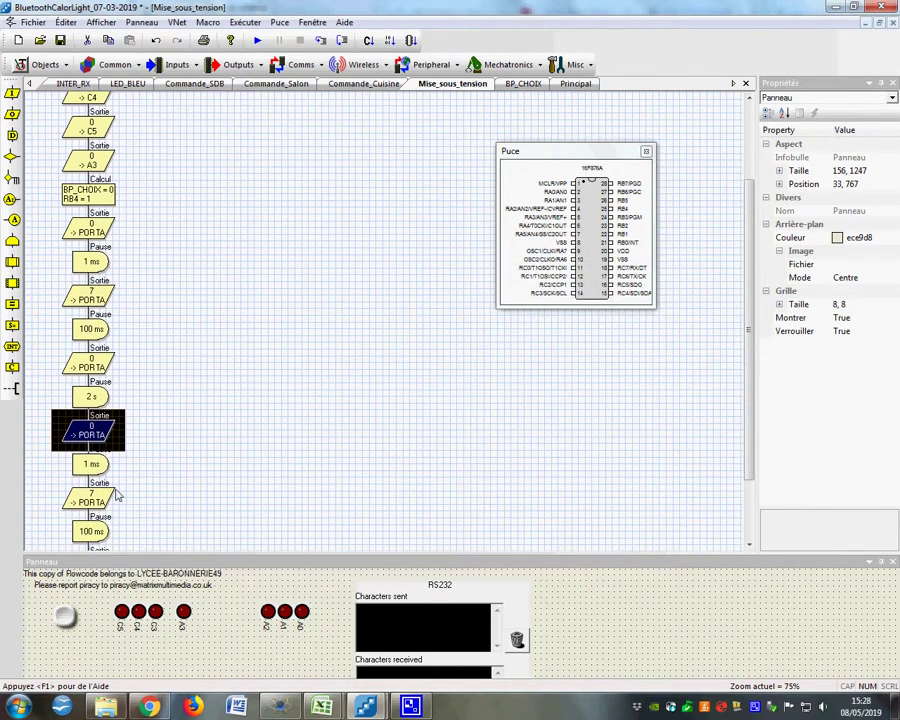
# Review the last blocks of the macro, checking the mask of the second PORTA output with value 7, through to the final output.
pyautogui.click(91, 464)
pyautogui.doubleClick(91, 498)
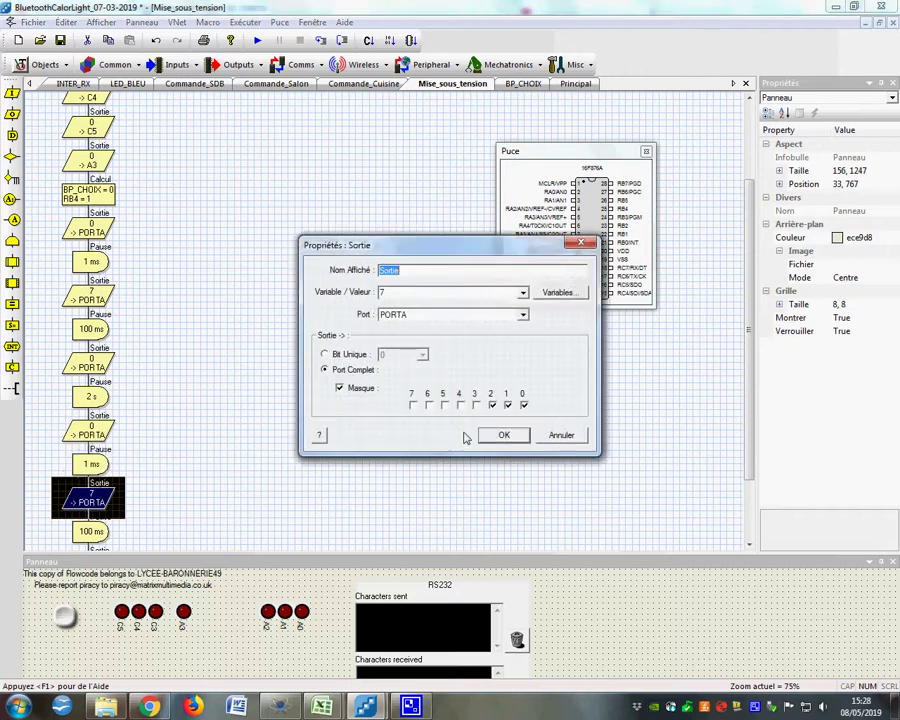
pyautogui.click(508, 435)
pyautogui.scroll(-3, 388, 465)
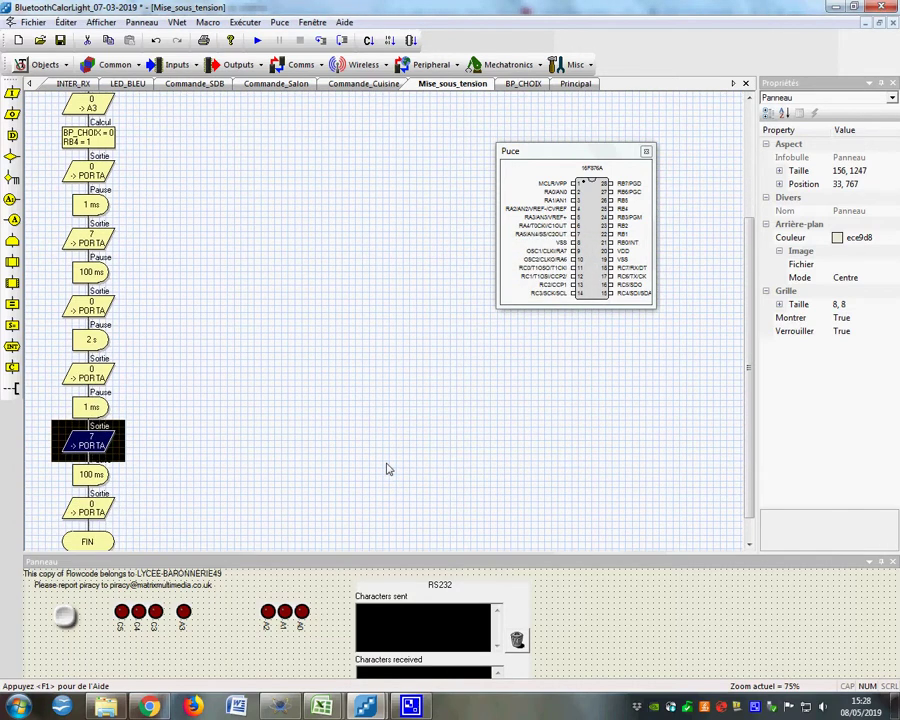
pyautogui.click(90, 476)
pyautogui.scroll(-2, 92, 488)
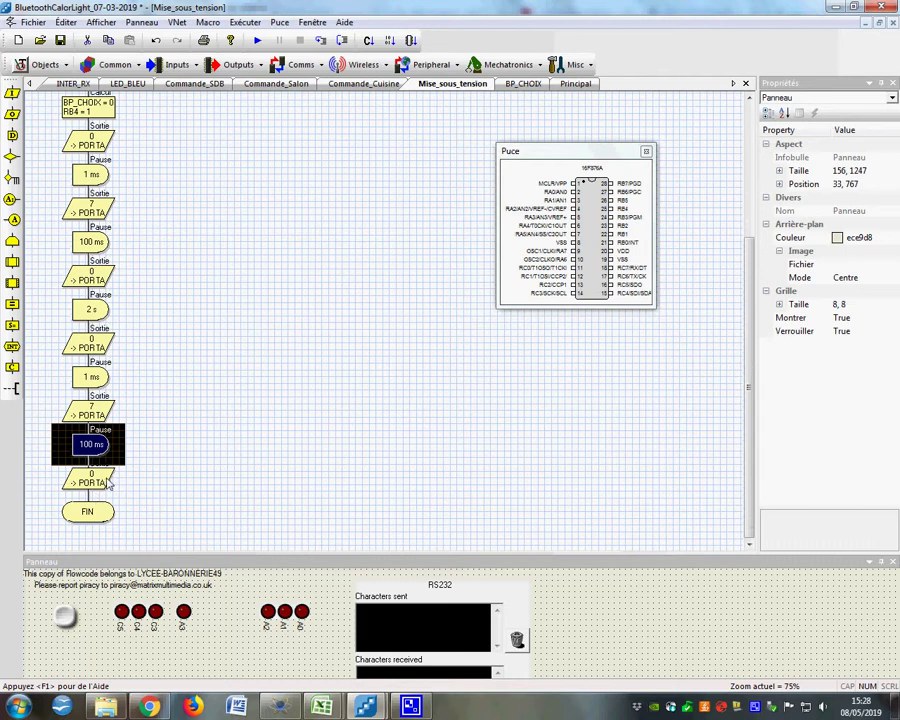
pyautogui.click(110, 484)
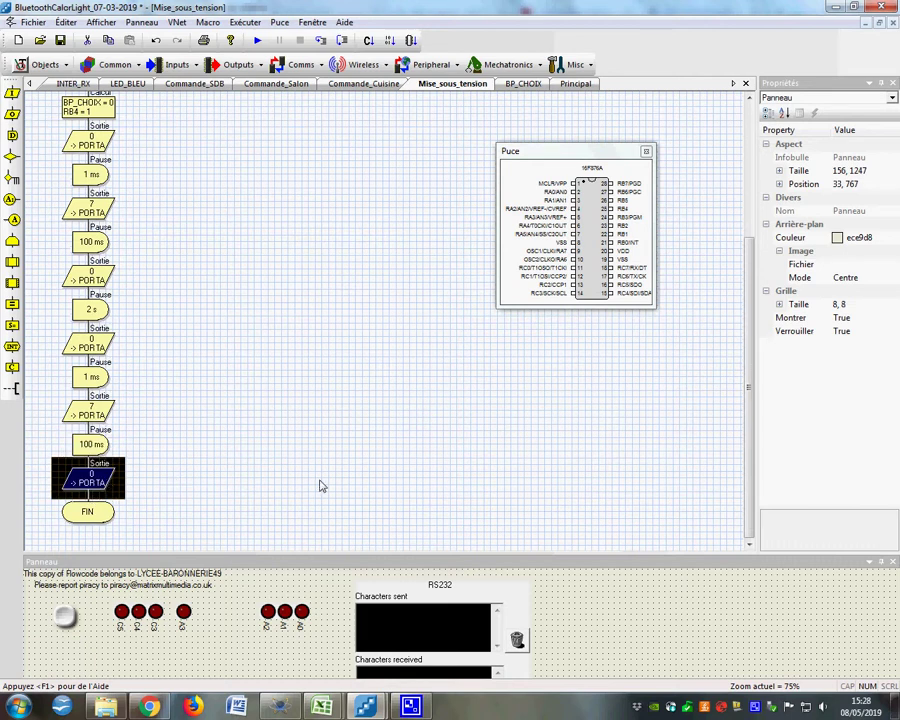
# Go to the Principal flowchart and examine the LED_BLEU Calcul block below the Mise_sous_tension macro call.
pyautogui.click(574, 84)
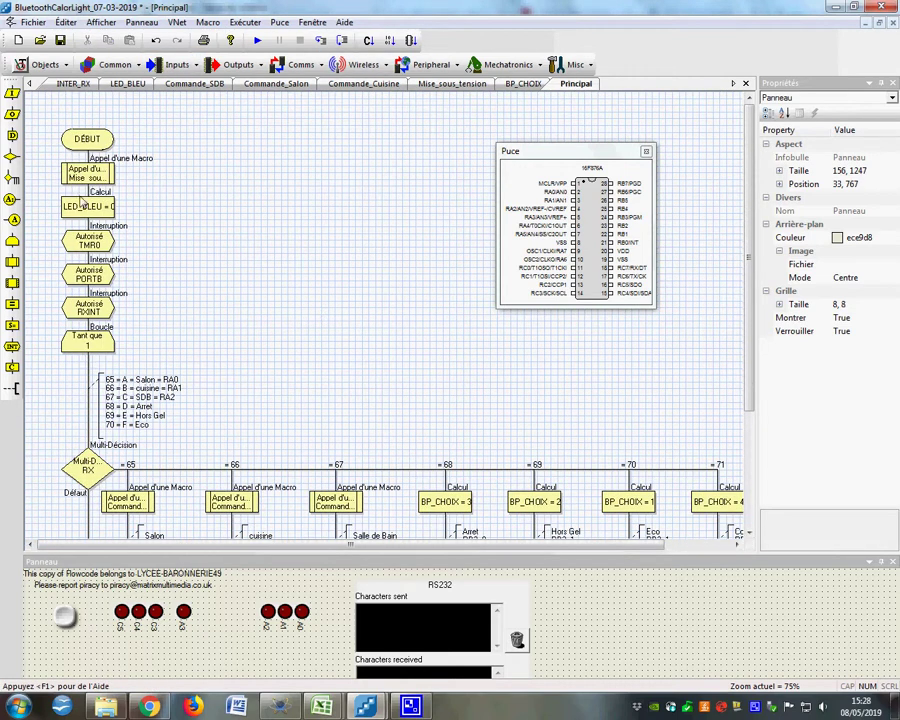
pyautogui.click(99, 180)
pyautogui.doubleClick(99, 207)
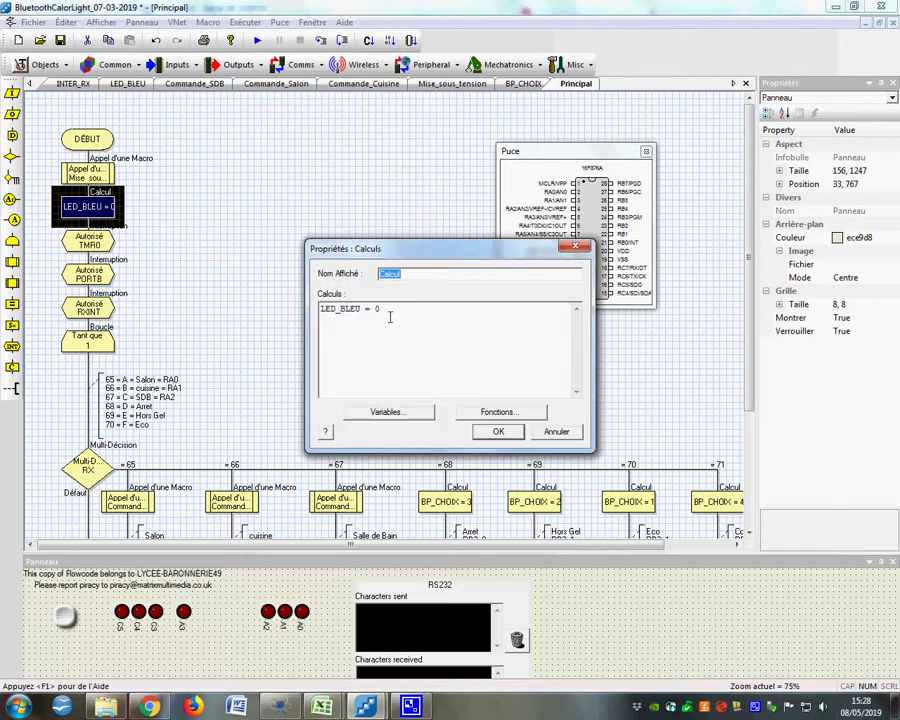
pyautogui.press('Tab')
pyautogui.click(499, 433)
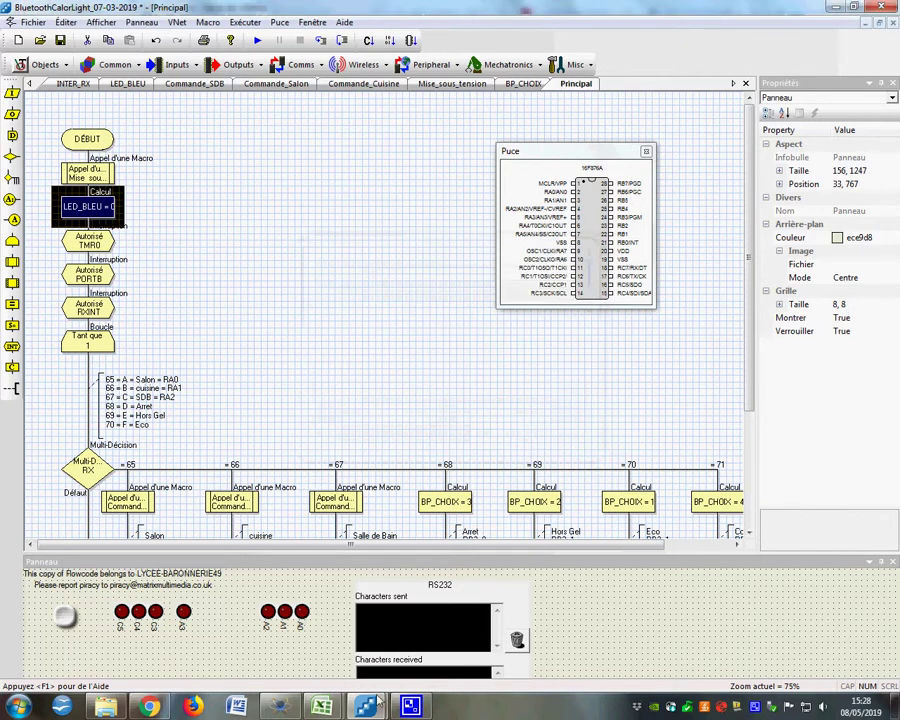
# Switch to Proteus and display the 16f876 microcontroller sheet to examine the LED circuit on RB1.
pyautogui.click(285, 708)
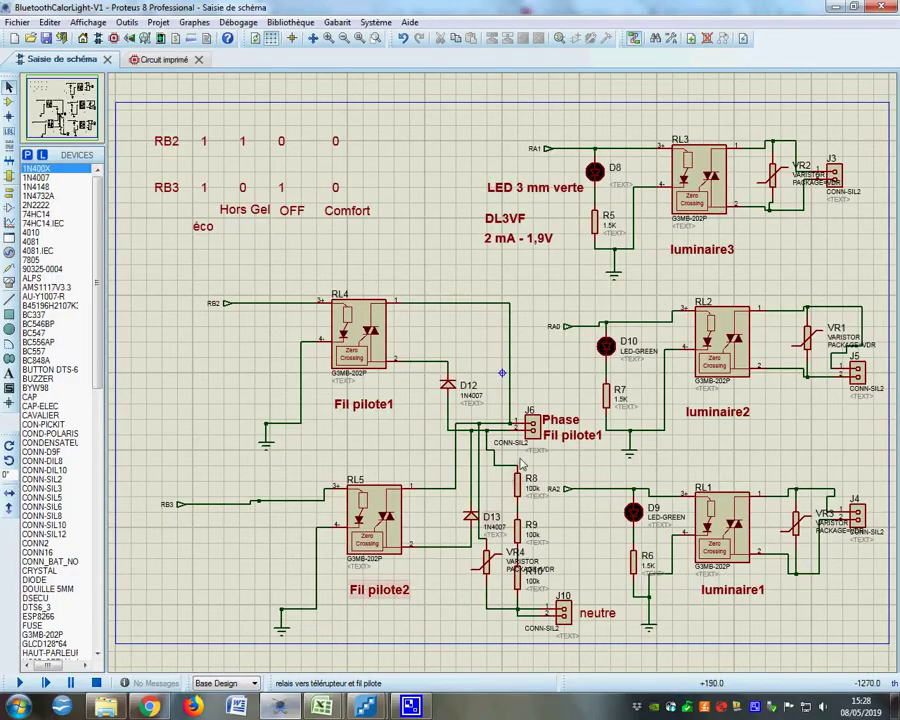
pyautogui.click(160, 23)
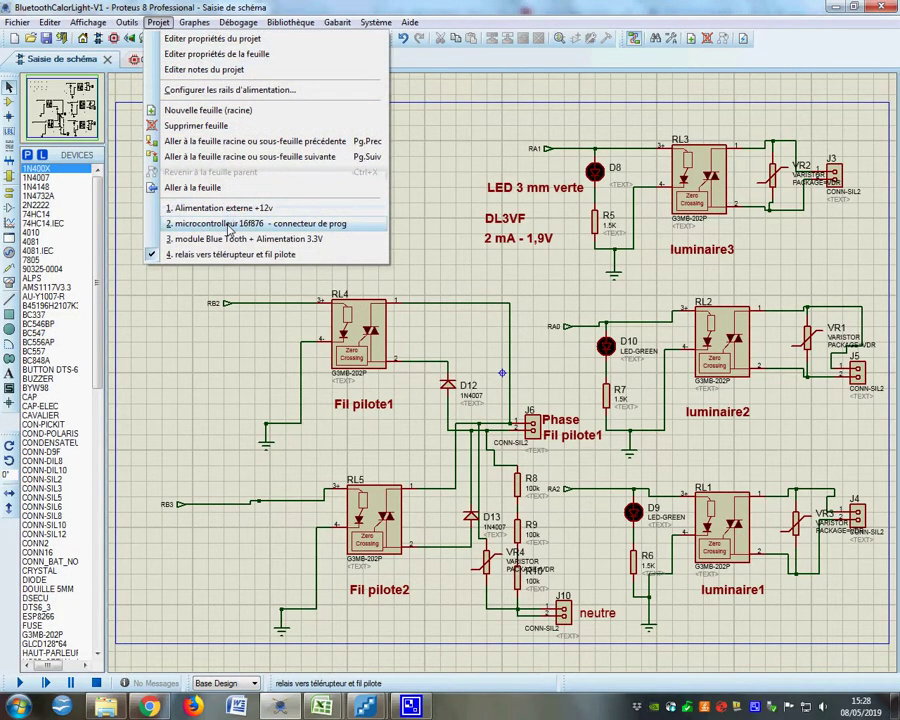
pyautogui.click(200, 223)
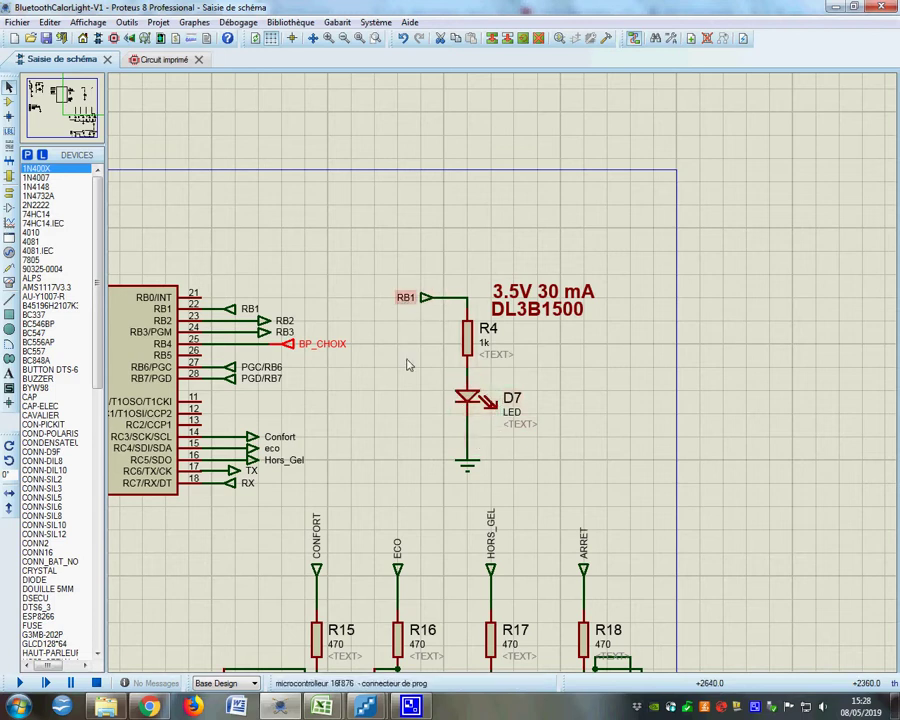
# Return to Flowcode, examine the timer properties of the TMR0 interrupt and open its called macro LED_BLEU for editing.
pyautogui.moveTo(368, 707)
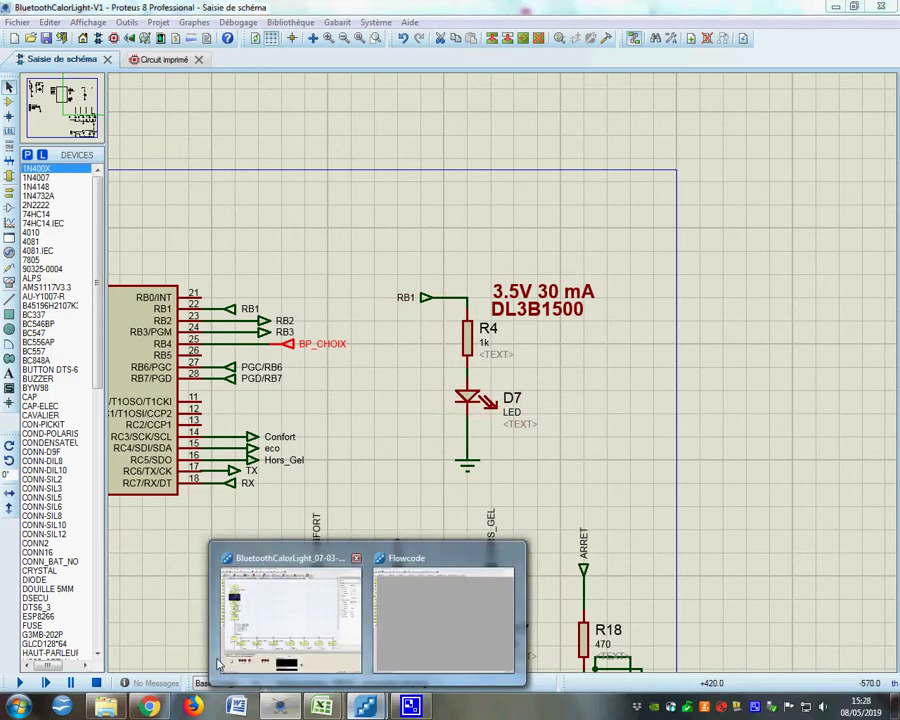
pyautogui.click(290, 605)
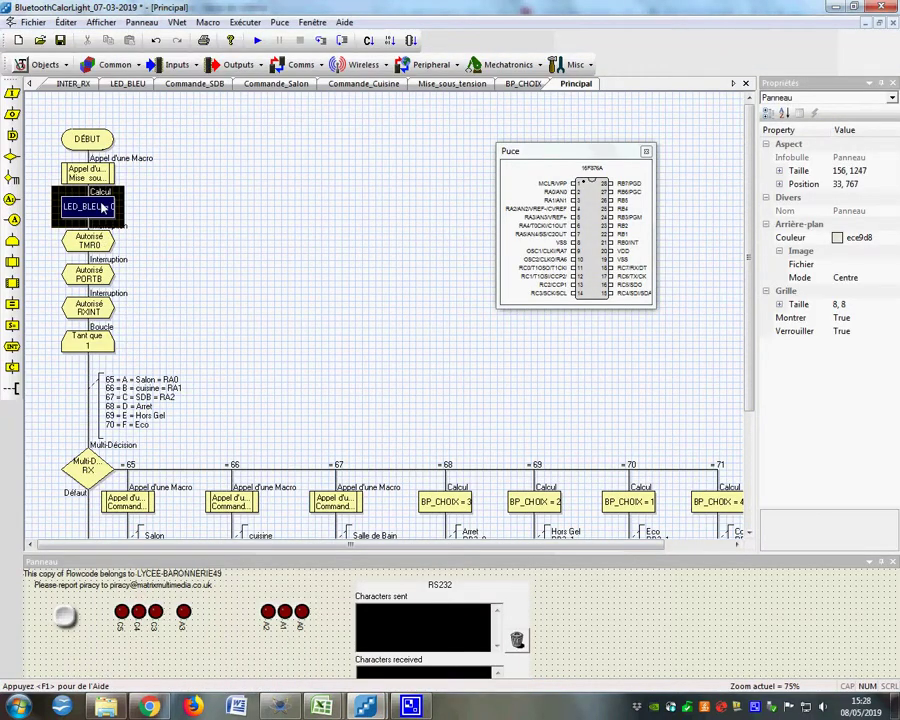
pyautogui.doubleClick(88, 242)
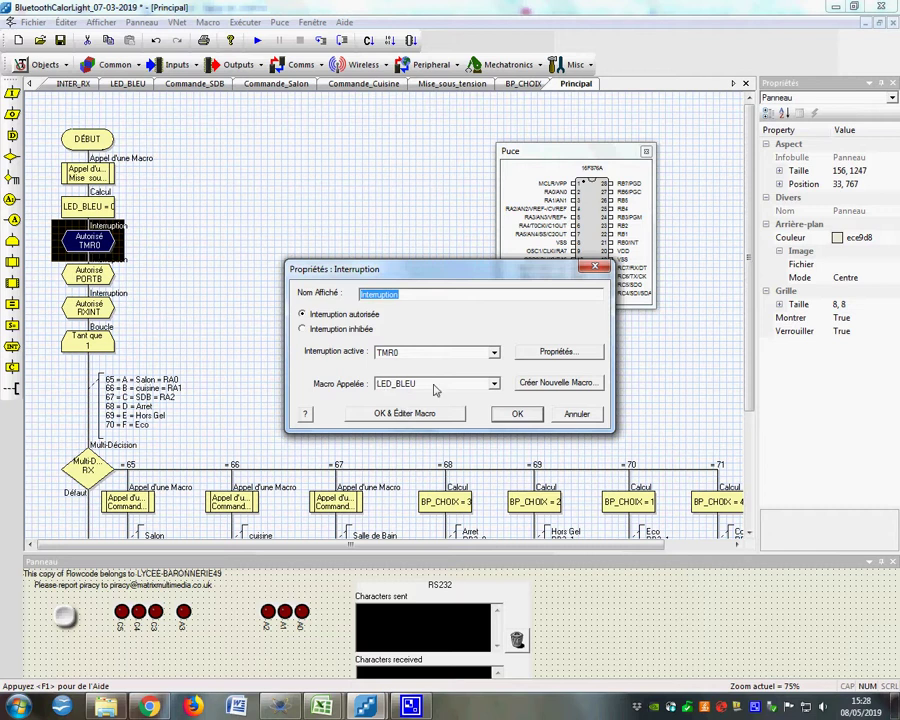
pyautogui.click(558, 351)
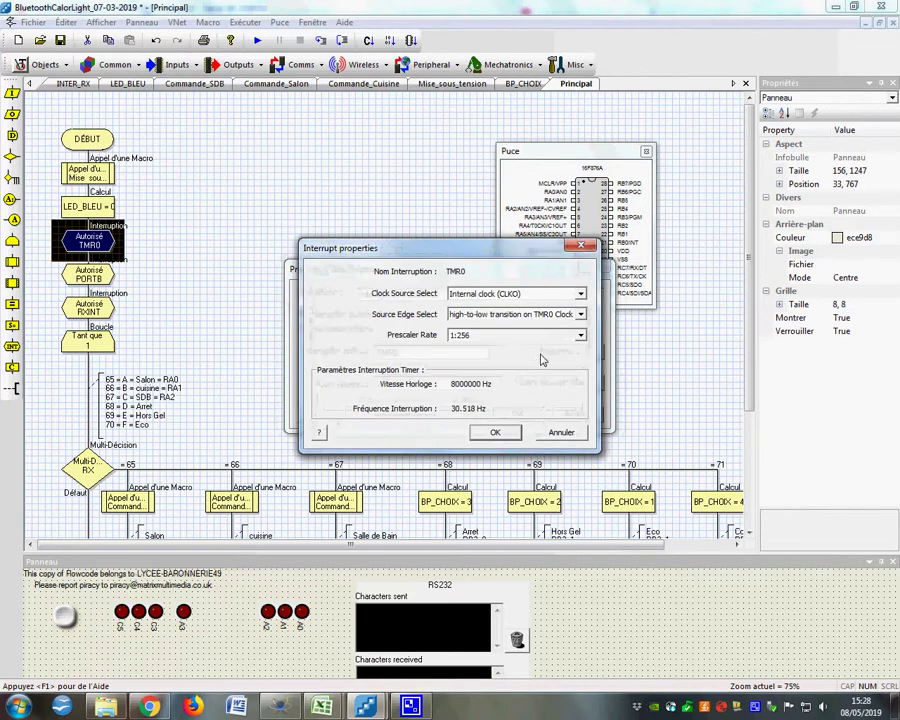
pyautogui.click(493, 433)
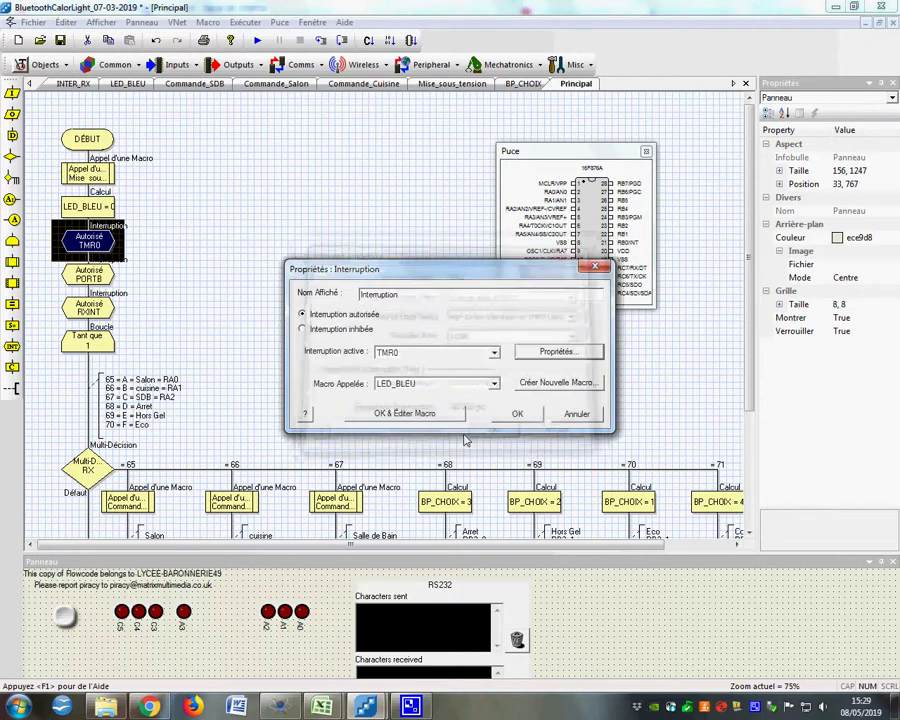
pyautogui.click(352, 413)
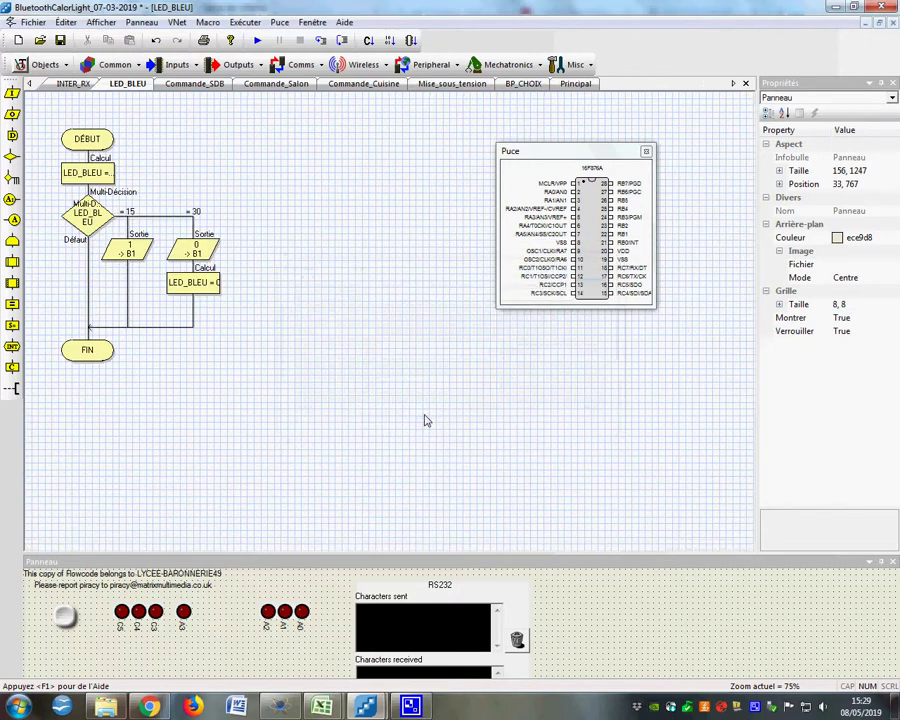
# Review the LED_BLEU increment calculation and the cases of the Multi-Décision block in the LED_BLEU macro.
pyautogui.doubleClick(86, 174)
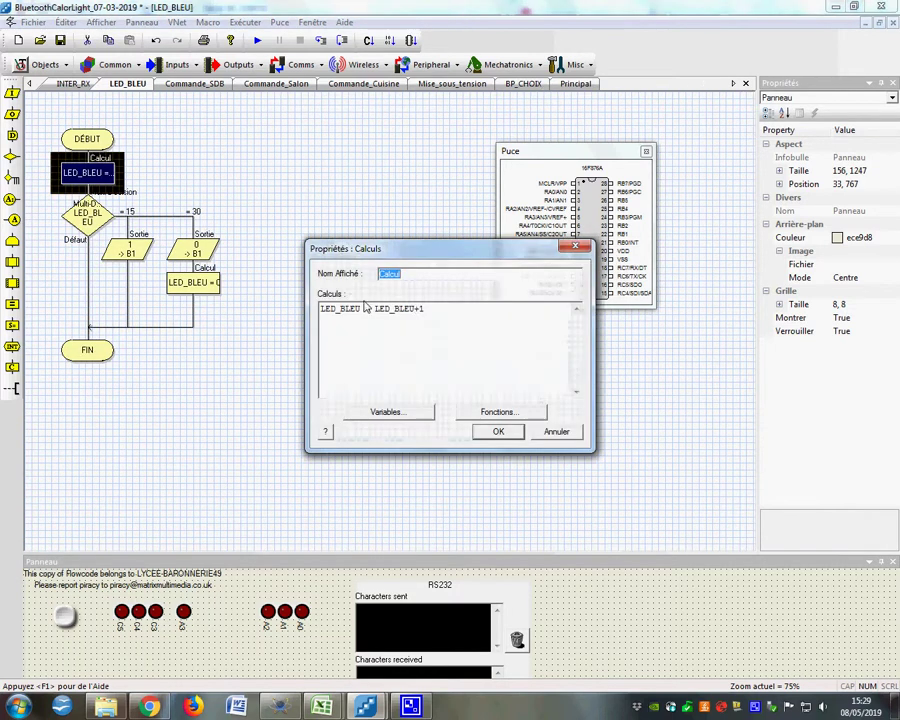
pyautogui.click(497, 433)
pyautogui.doubleClick(87, 215)
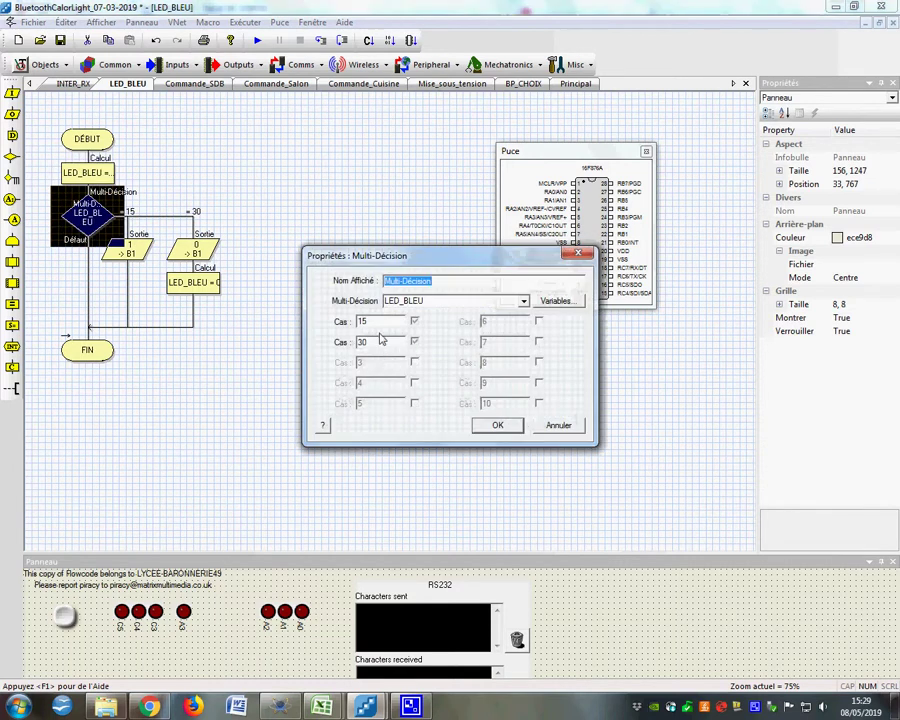
pyautogui.click(499, 426)
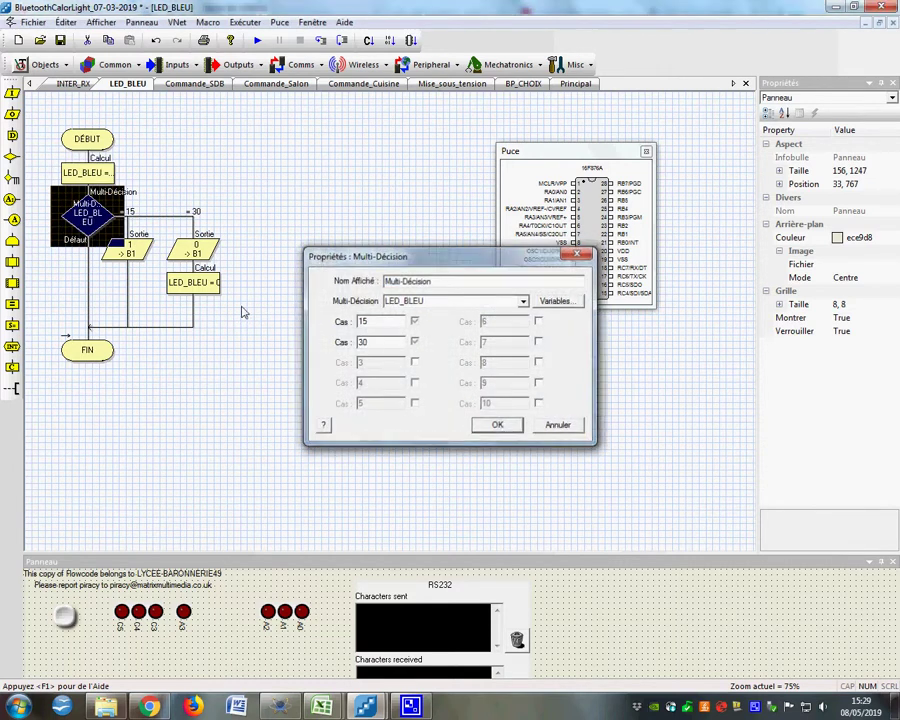
# Compare the B1 output of case 15 with the RB1 LED circuit in Proteus, and return to Flowcode.
pyautogui.click(127, 250)
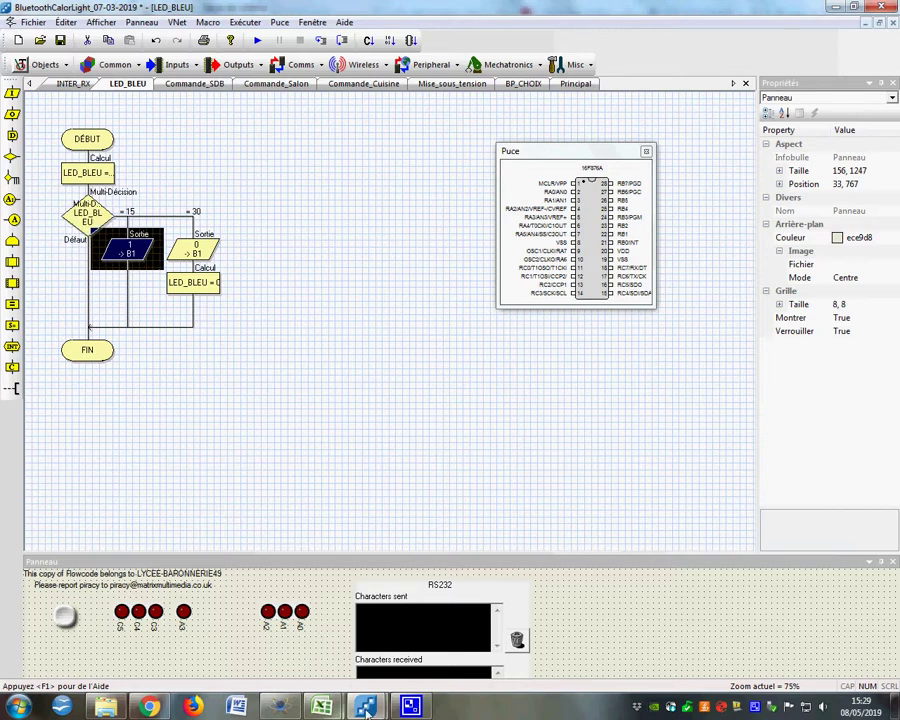
pyautogui.hotkey('alt', 'Tab')
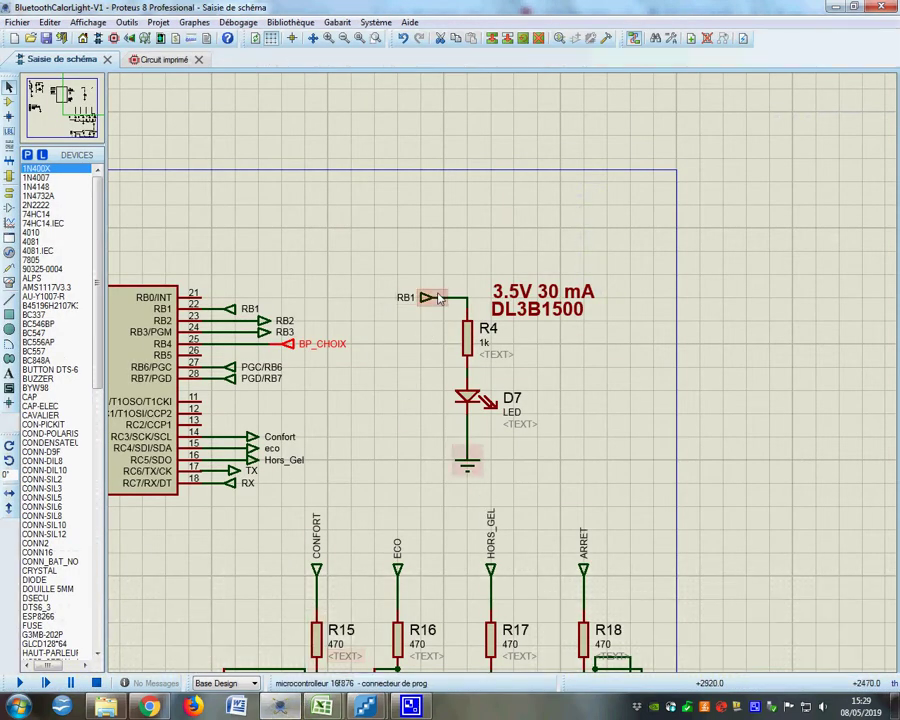
pyautogui.moveTo(372, 708)
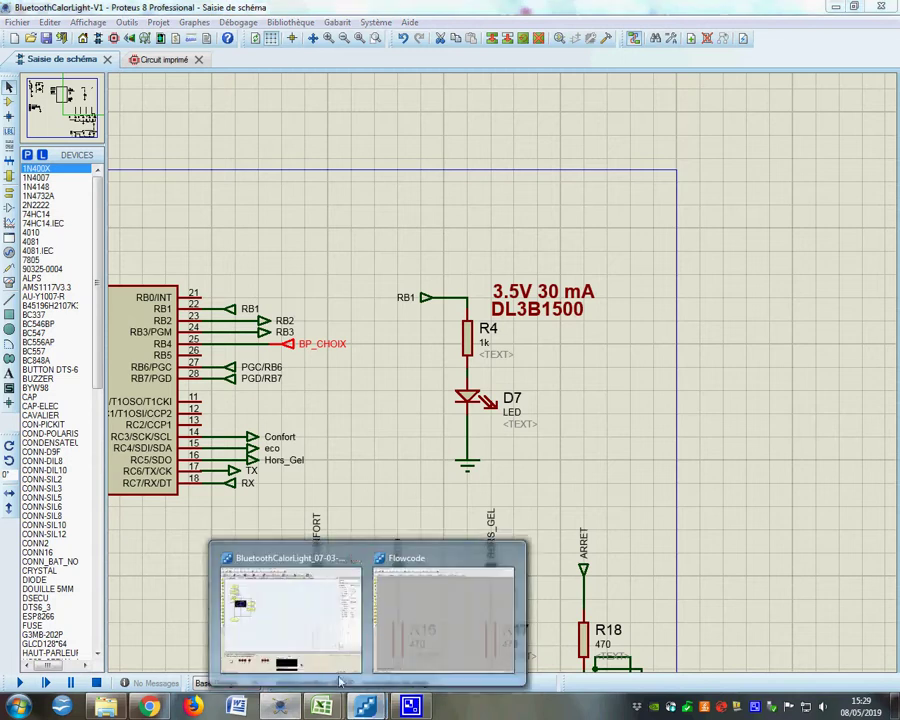
pyautogui.click(320, 645)
# Review the B1 output and the LED_BLEU reset calculation in the case 30 branch.
pyautogui.click(196, 252)
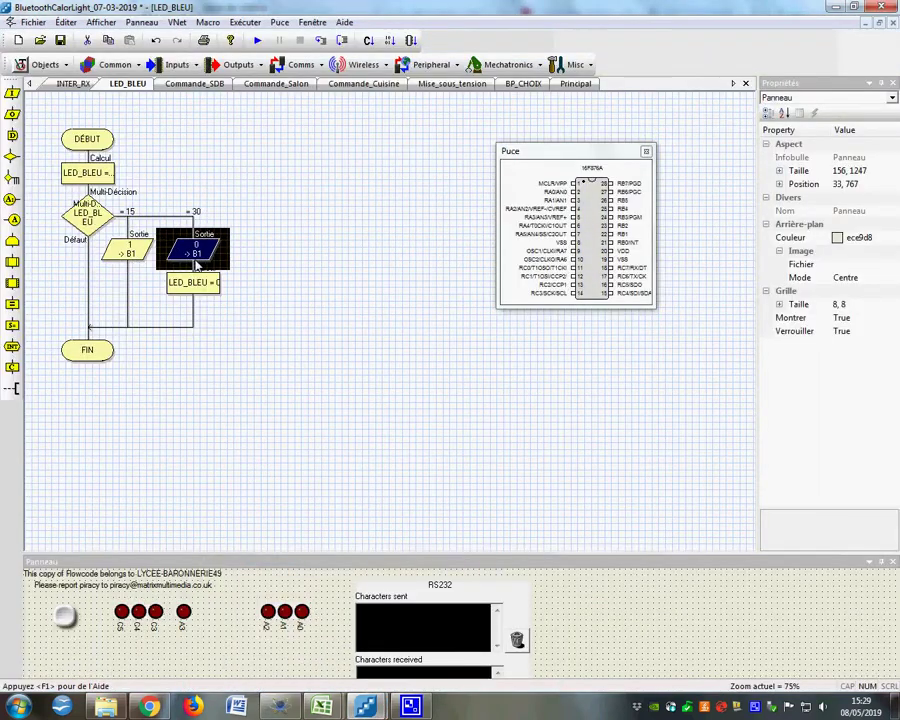
pyautogui.doubleClick(205, 284)
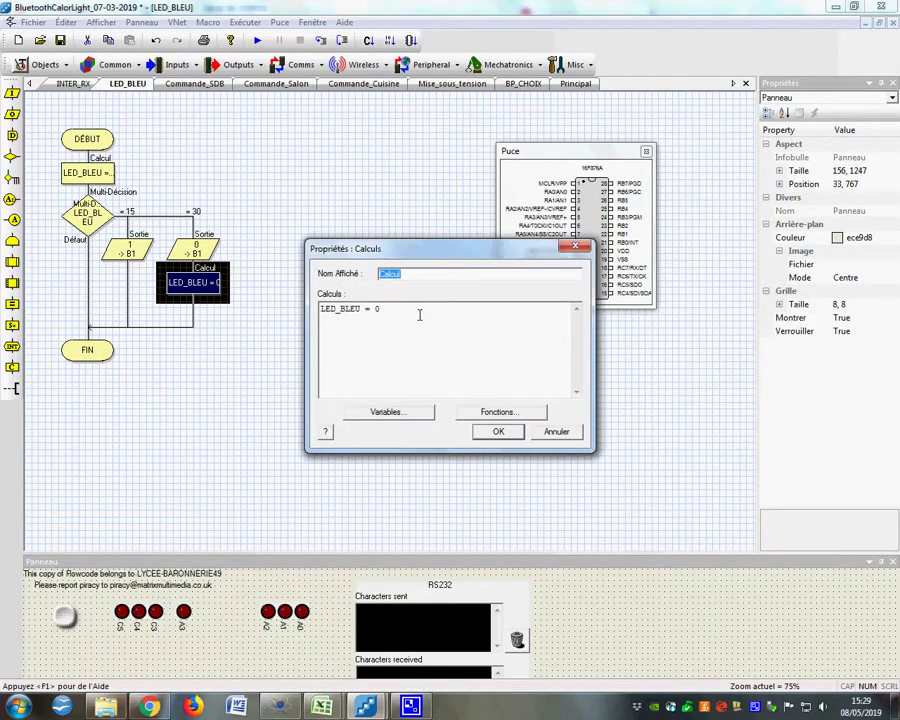
pyautogui.click(484, 431)
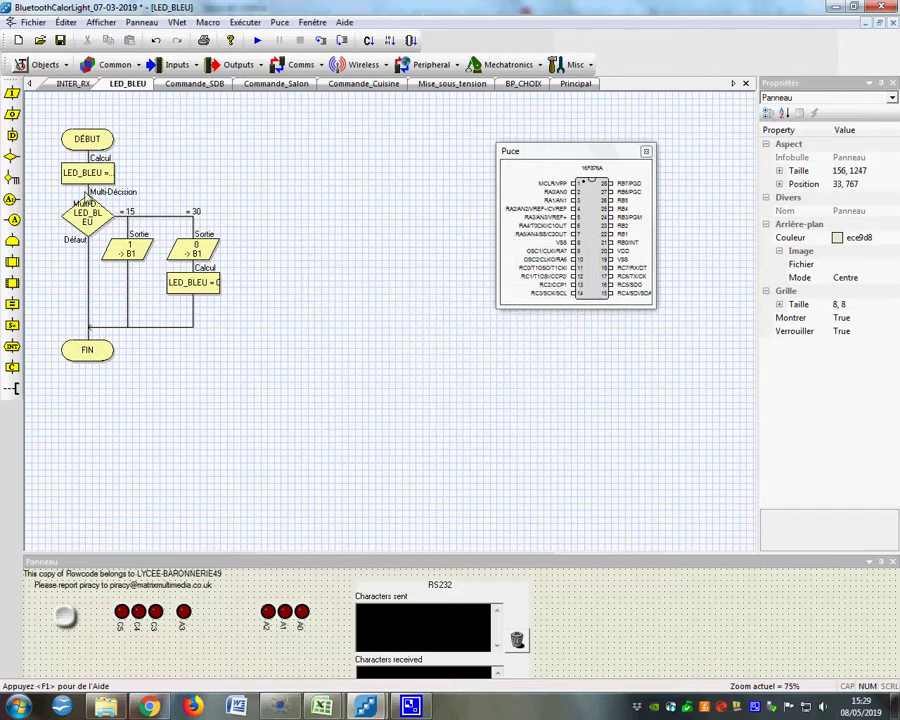
# Go back to the Principal flowchart, enlarge it and review which macro the TMR0 interrupt calls.
pyautogui.click(577, 84)
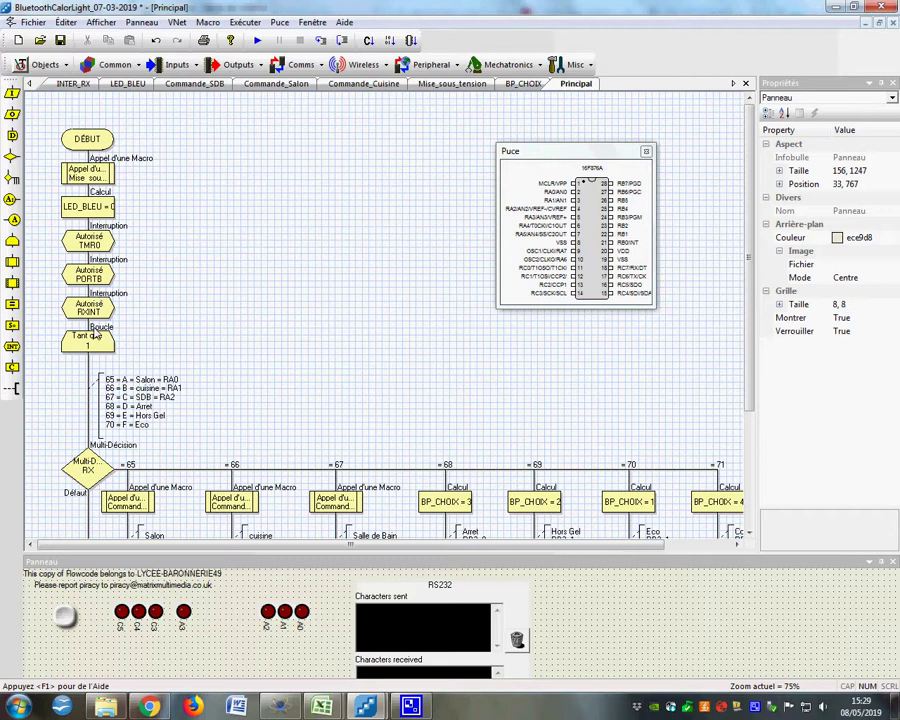
pyautogui.click(92, 244)
pyautogui.click(197, 298)
pyautogui.scroll(3, 157, 360)
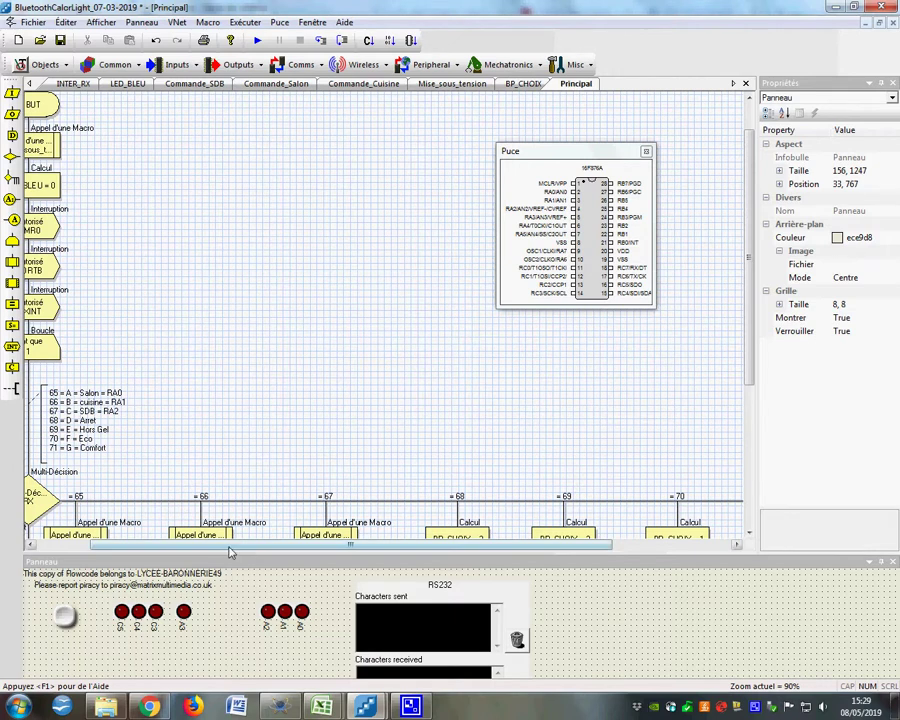
pyautogui.hscroll(-3, 226, 545)
pyautogui.scroll(1, 125, 284)
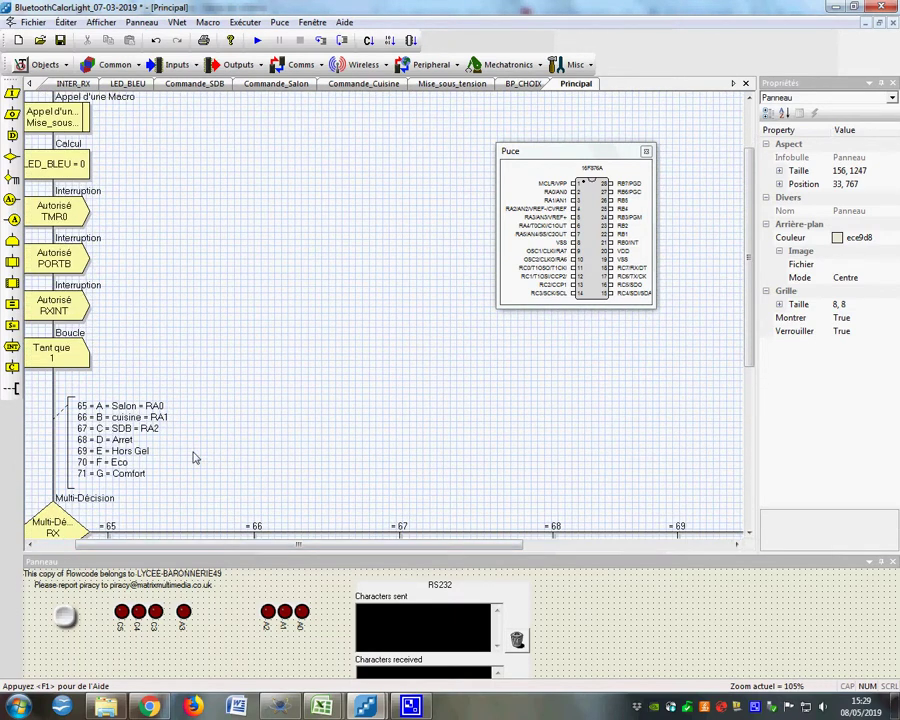
pyautogui.hscroll(-2, 228, 542)
pyautogui.scroll(1, 228, 542)
pyautogui.click(124, 250)
pyautogui.click(124, 220)
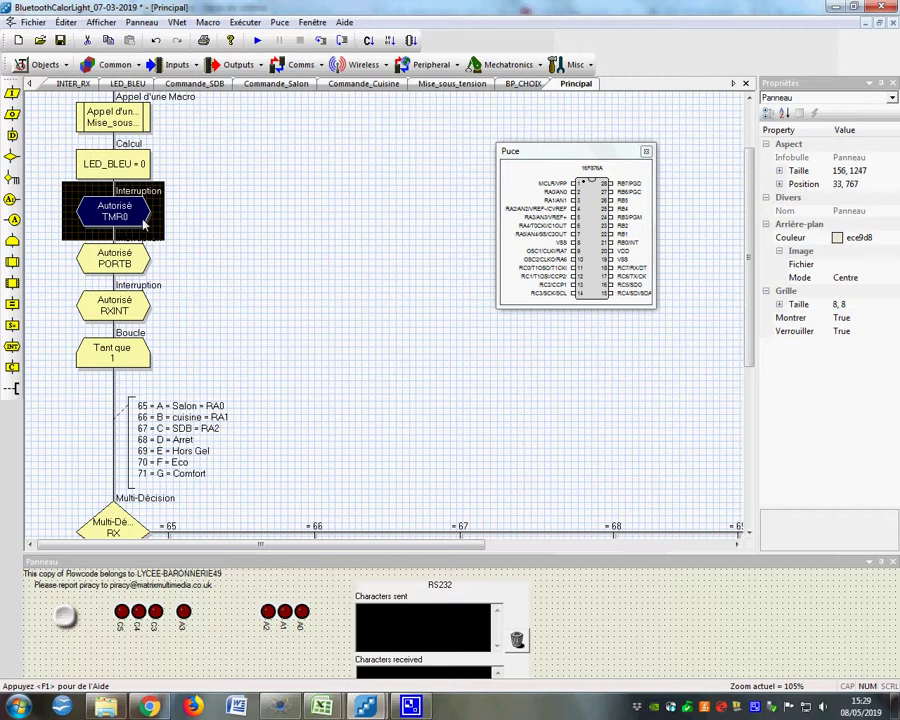
pyautogui.doubleClick(145, 226)
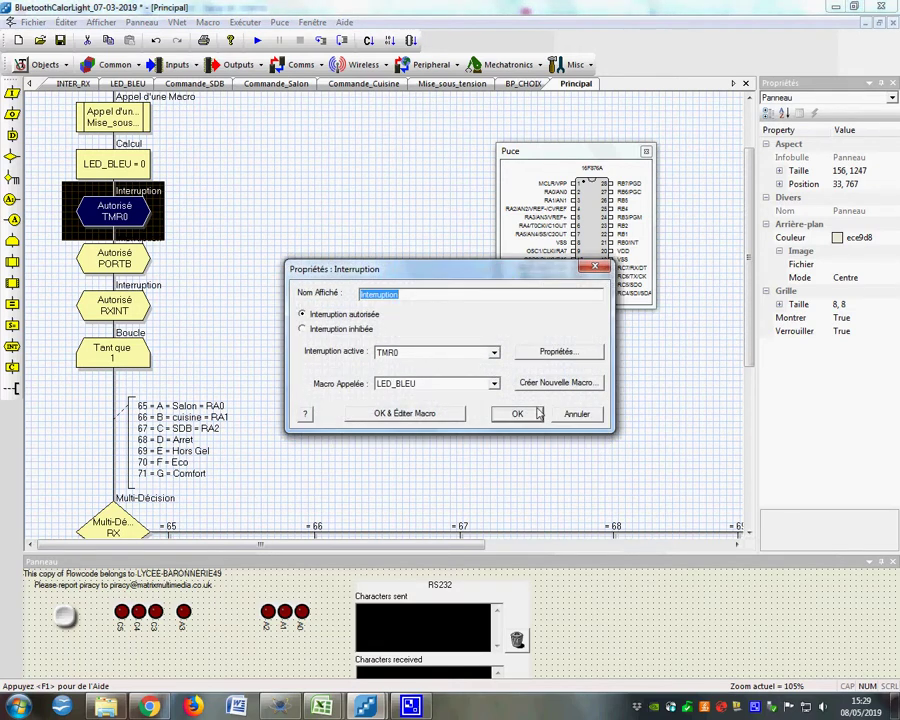
pyautogui.click(517, 416)
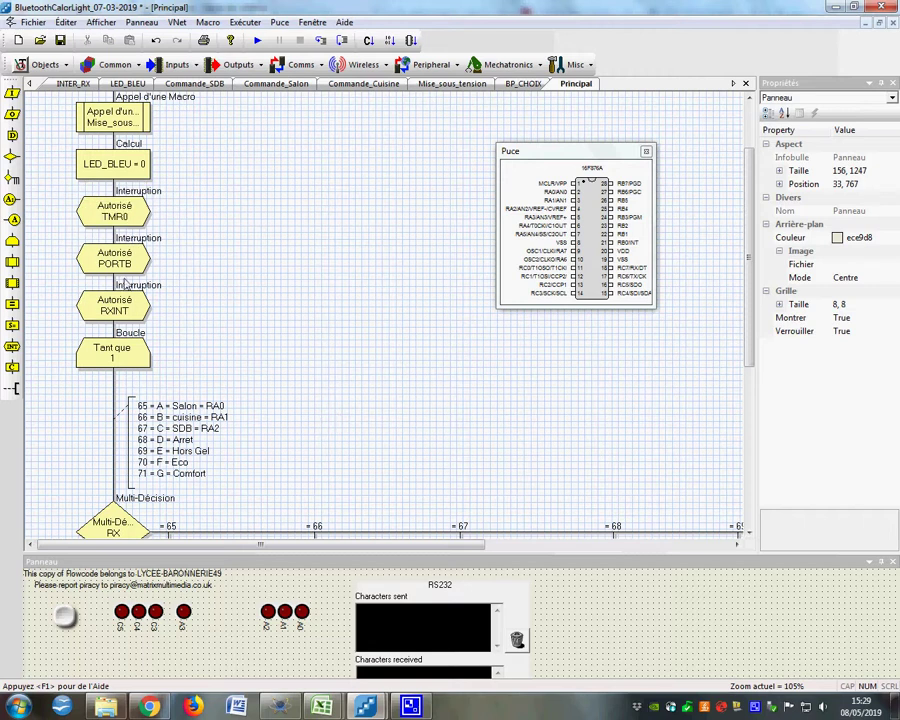
# Check the PORTB interrupt's called macro BP_CHOIX against the push-button circuit and RB4 pin in Proteus, and return to Flowcode.
pyautogui.doubleClick(128, 262)
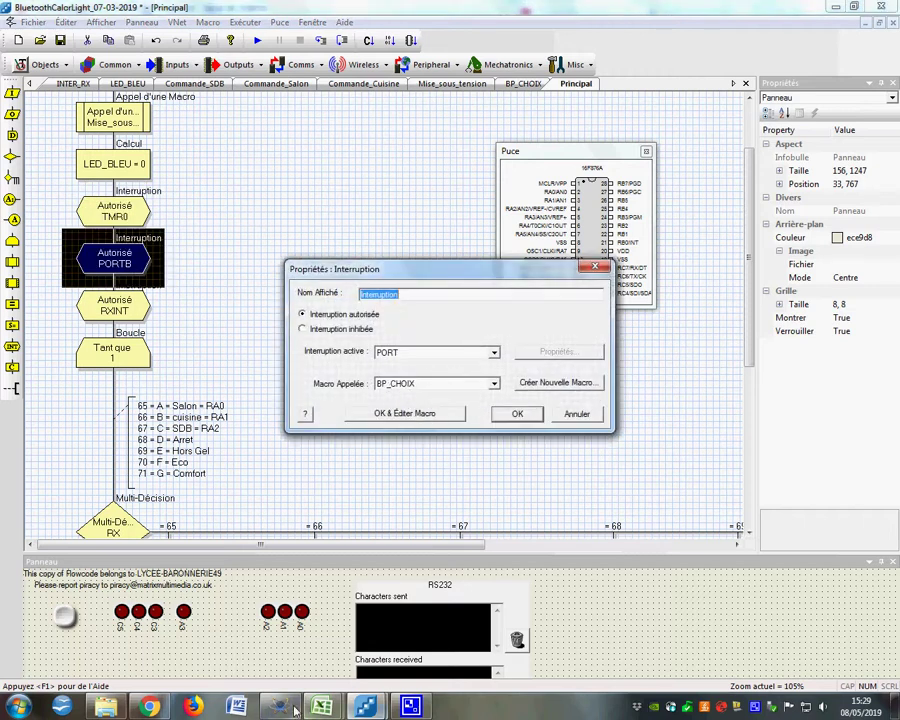
pyautogui.click(293, 708)
pyautogui.scroll(-1, 459, 532)
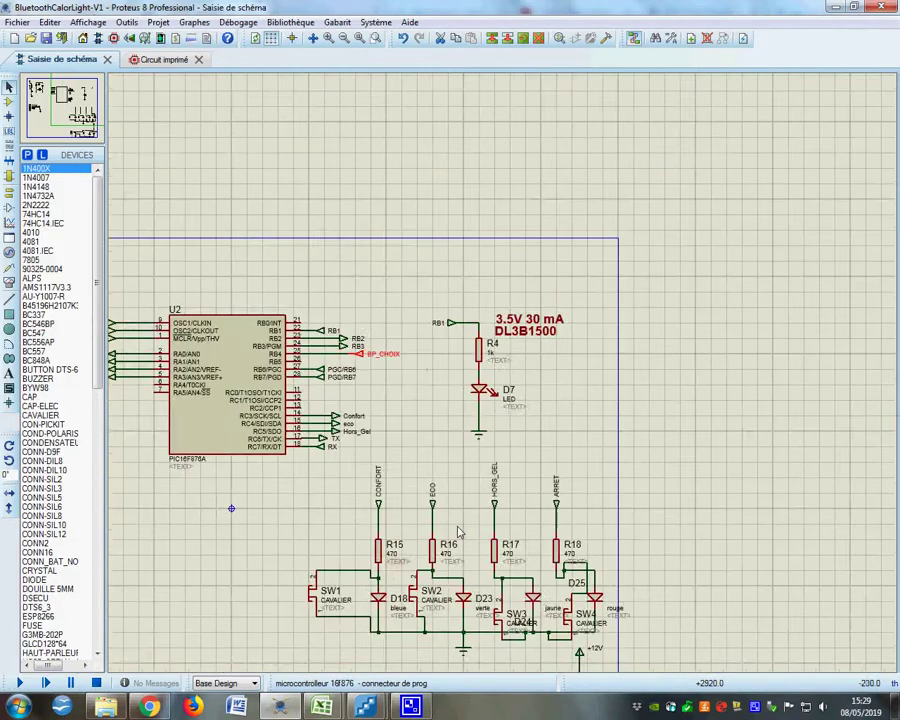
pyautogui.scroll(-1, 673, 588)
pyautogui.scroll(3, 486, 362)
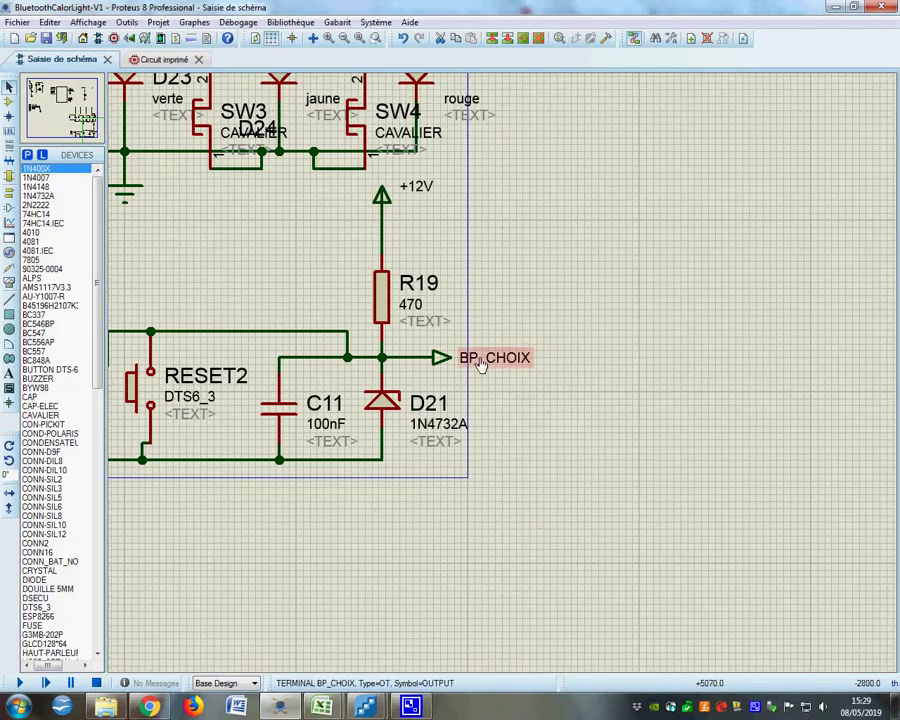
pyautogui.scroll(-2, 481, 362)
pyautogui.scroll(2, 505, 385)
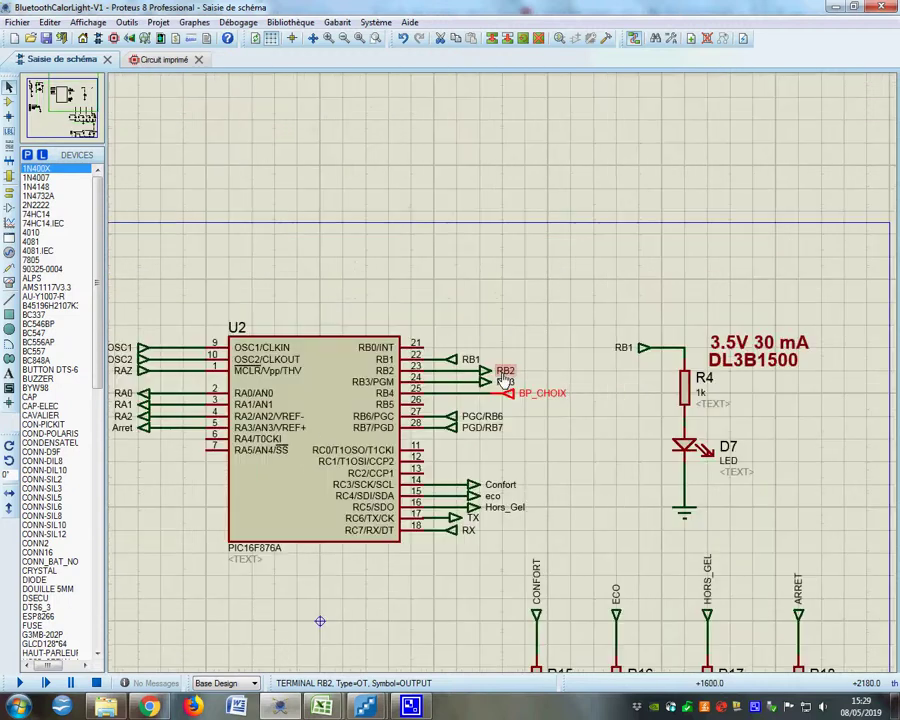
pyautogui.scroll(2, 508, 385)
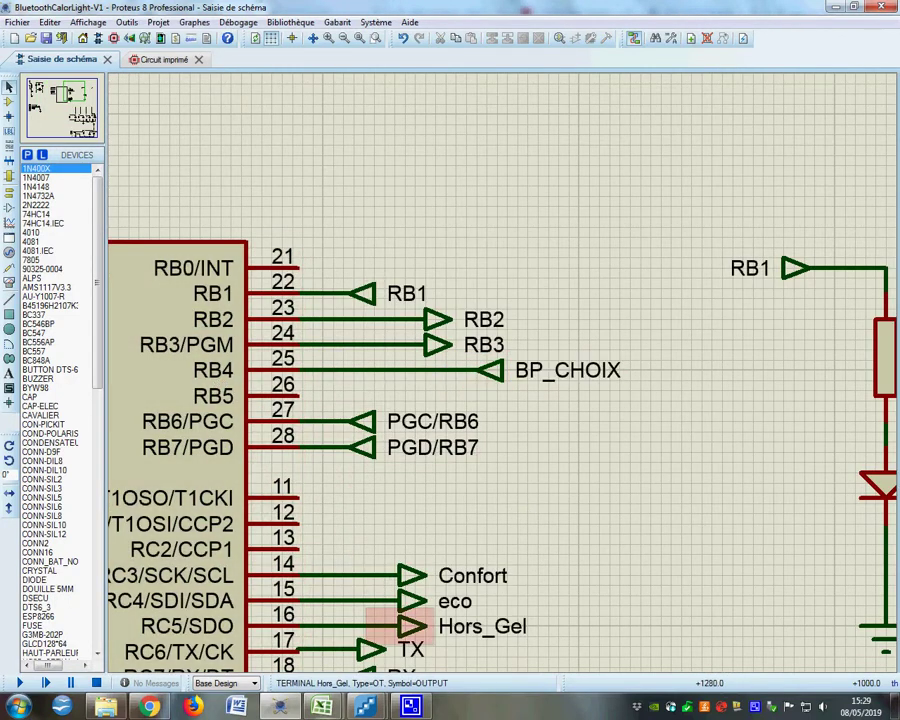
pyautogui.moveTo(365, 707)
pyautogui.click(291, 650)
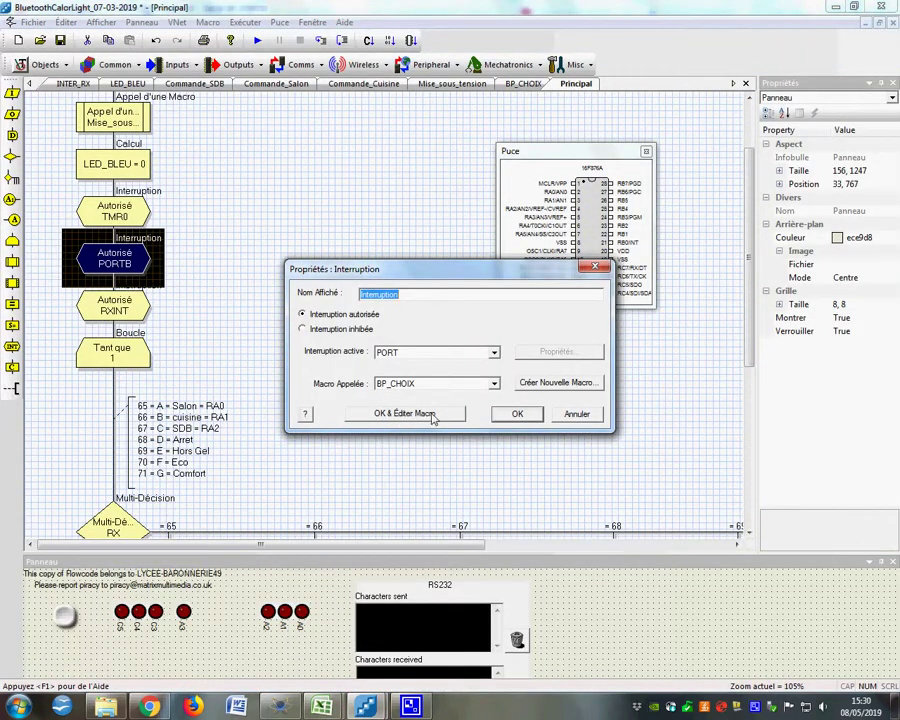
# Open the BP_CHOIX macro from the PORTB interrupt and review the properties of its B4 input block.
pyautogui.click(401, 414)
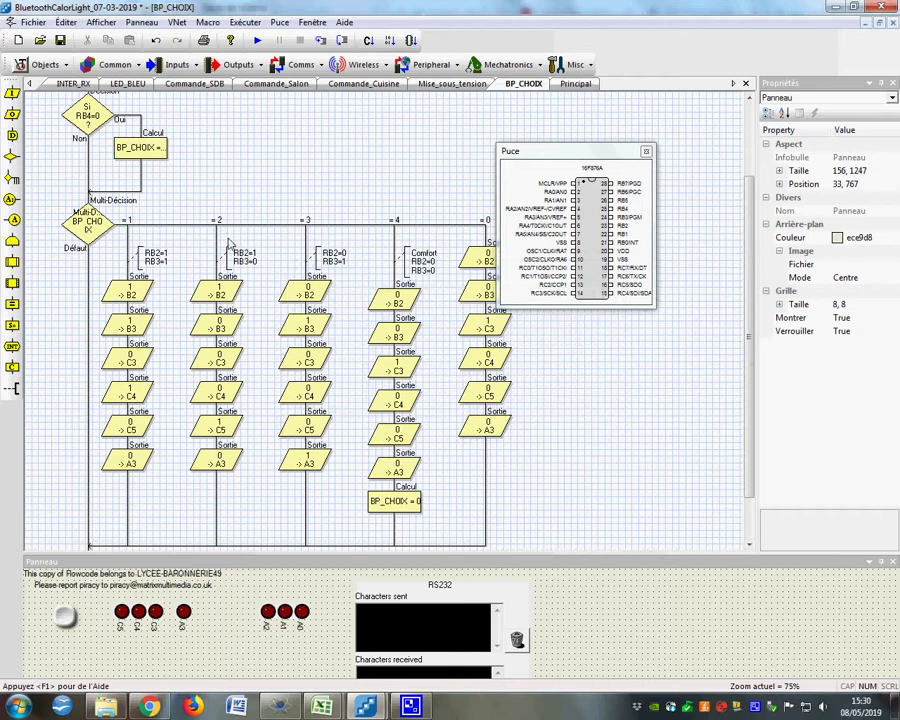
pyautogui.scroll(4, 228, 244)
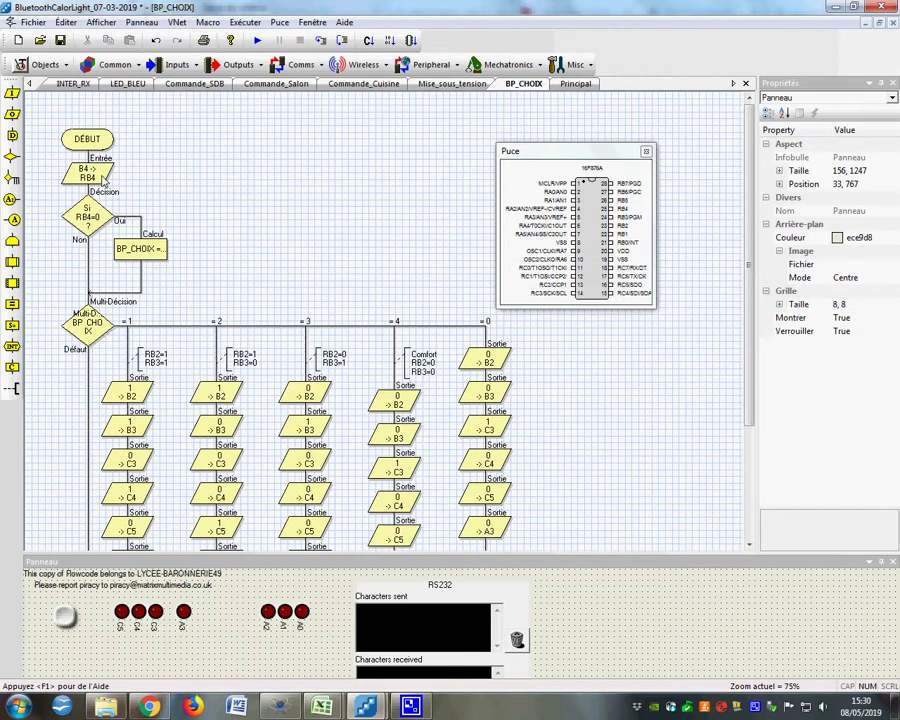
pyautogui.click(101, 174)
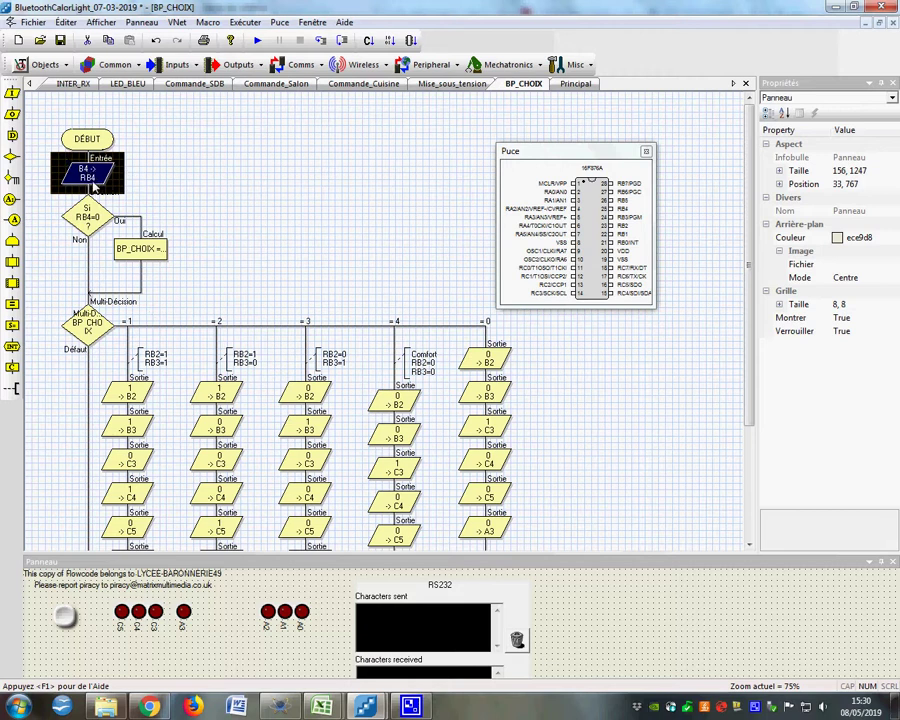
pyautogui.doubleClick(94, 176)
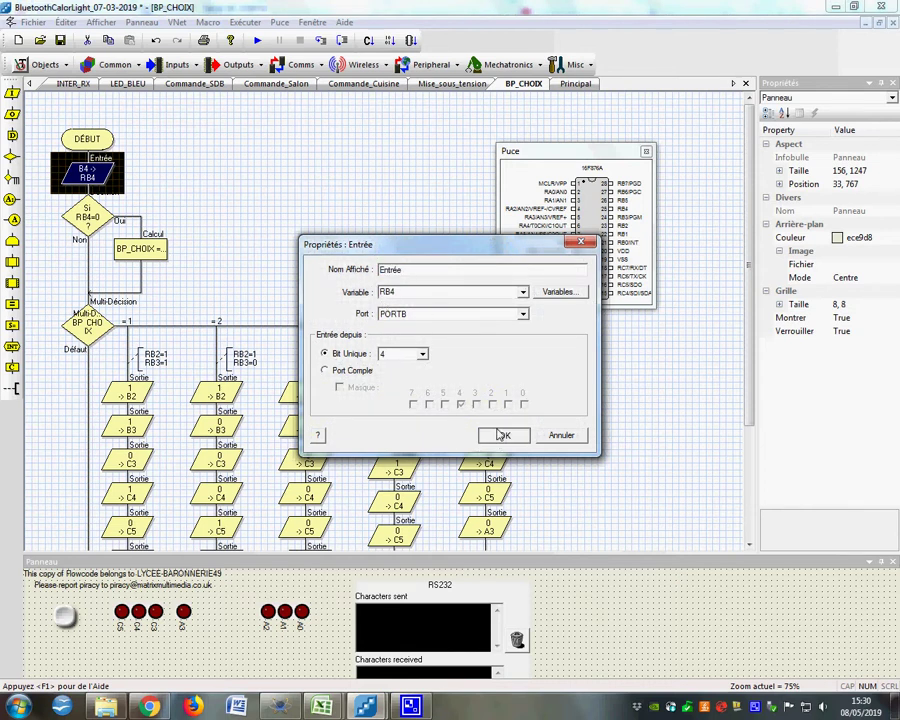
pyautogui.click(504, 435)
# Review the RB4=0 decision and the BP_CHOIX calculation in its Oui branch.
pyautogui.doubleClick(86, 219)
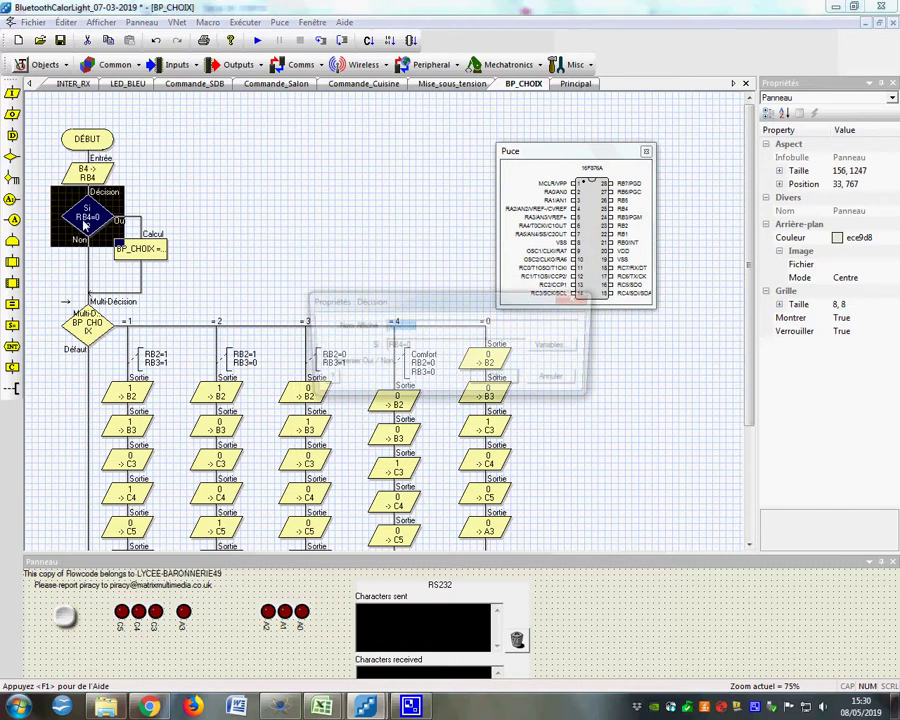
pyautogui.click(498, 381)
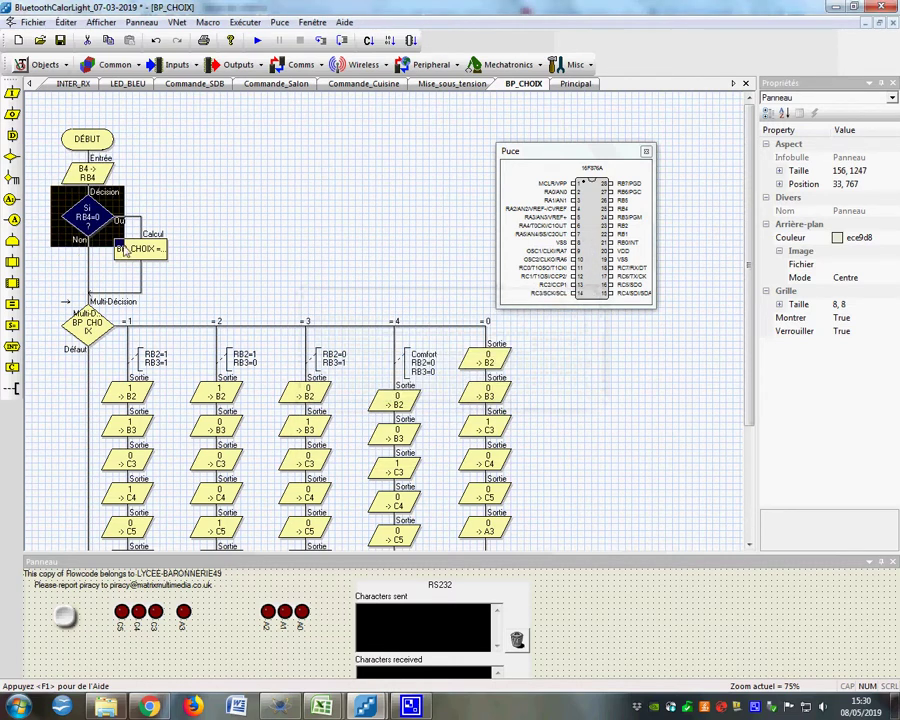
pyautogui.doubleClick(152, 254)
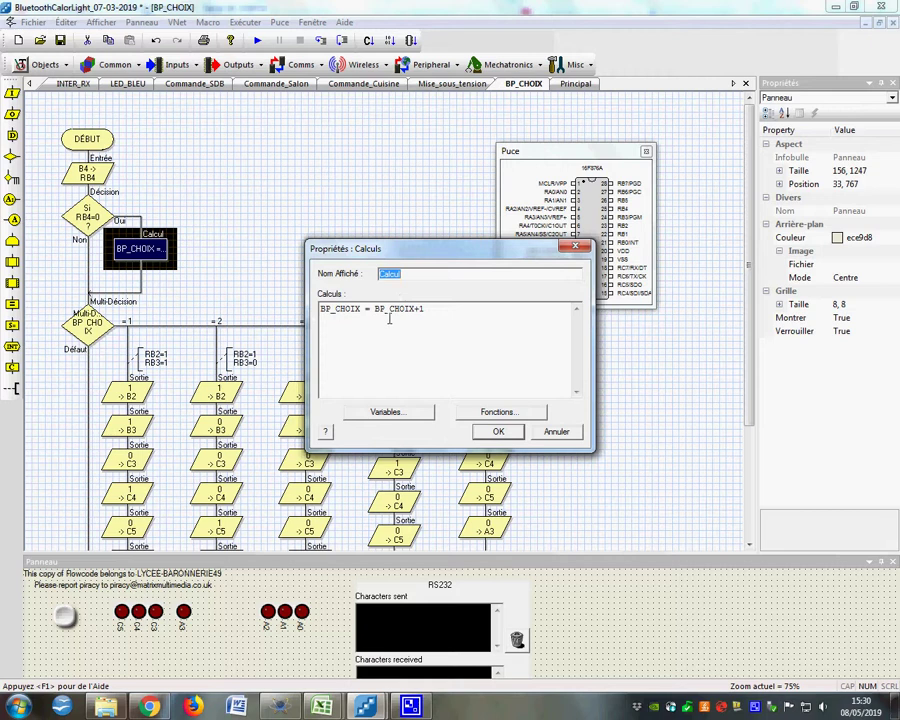
pyautogui.click(498, 432)
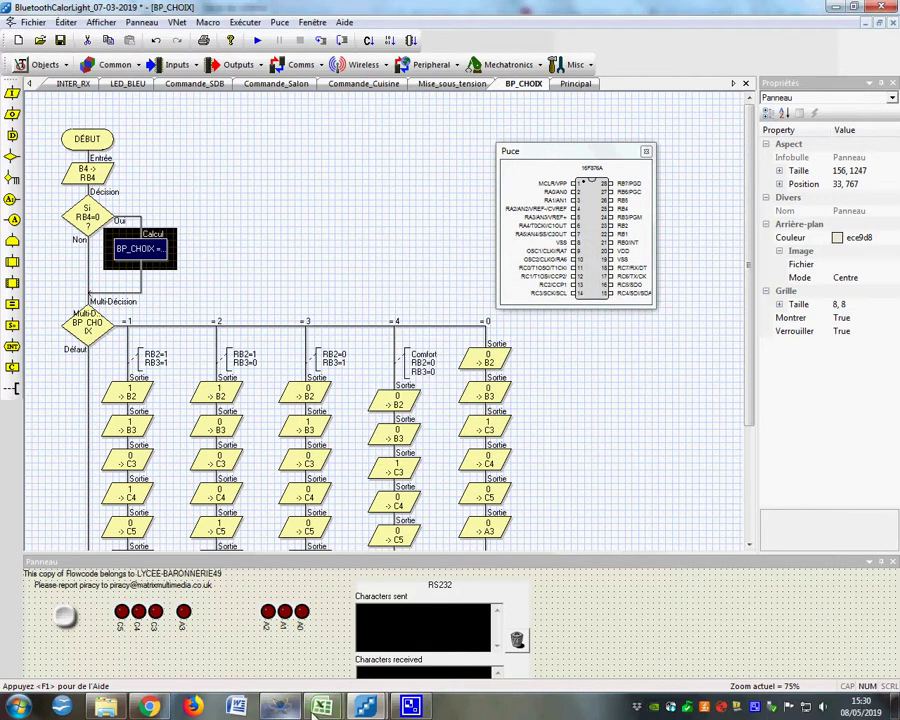
# Examine the RB2/RB3 mode table on Proteus sheet "relais vers télérupteur et fil pilote", and return to Flowcode to review the BP_CHOIX Multi-Décision cases.
pyautogui.click(280, 707)
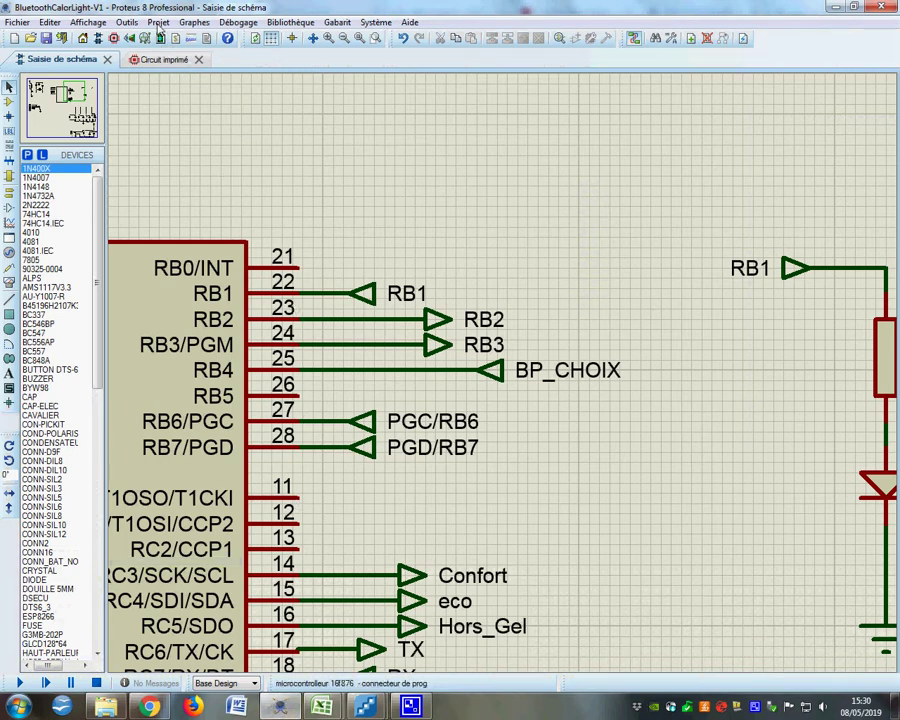
pyautogui.click(158, 22)
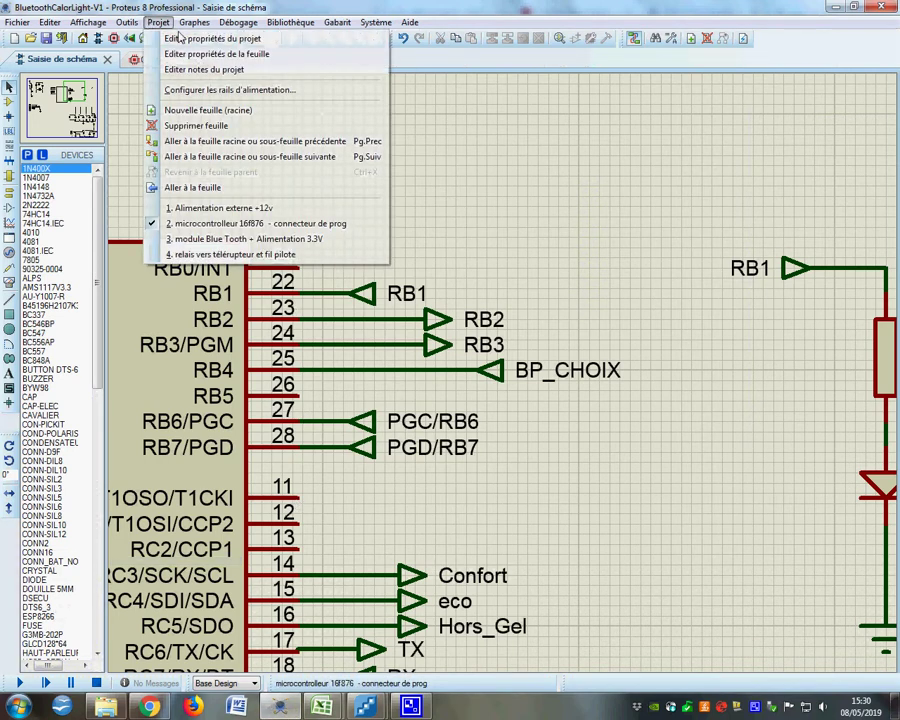
pyautogui.click(240, 253)
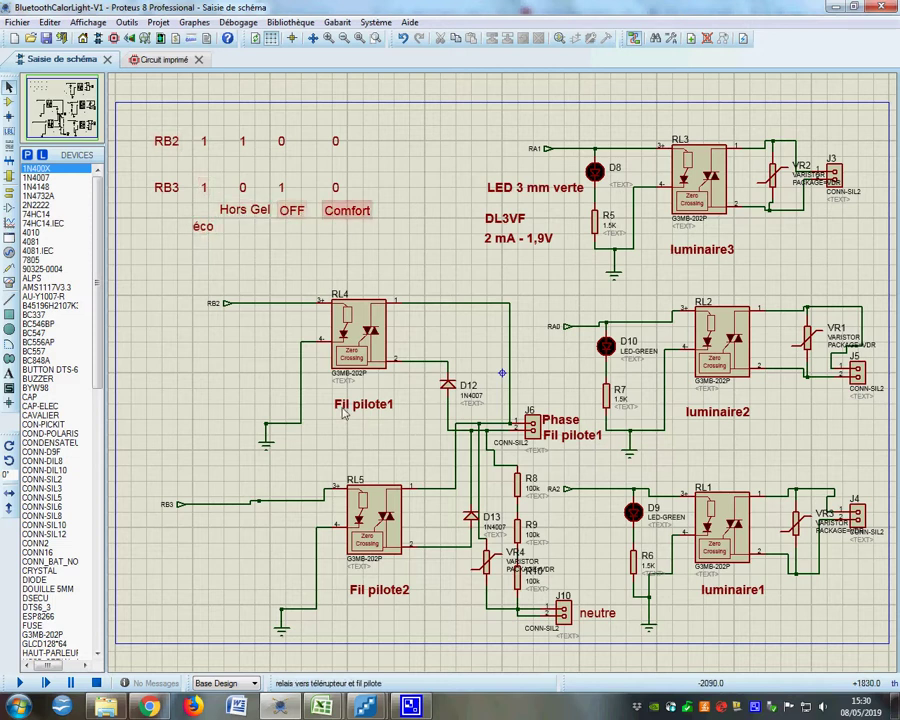
pyautogui.click(283, 708)
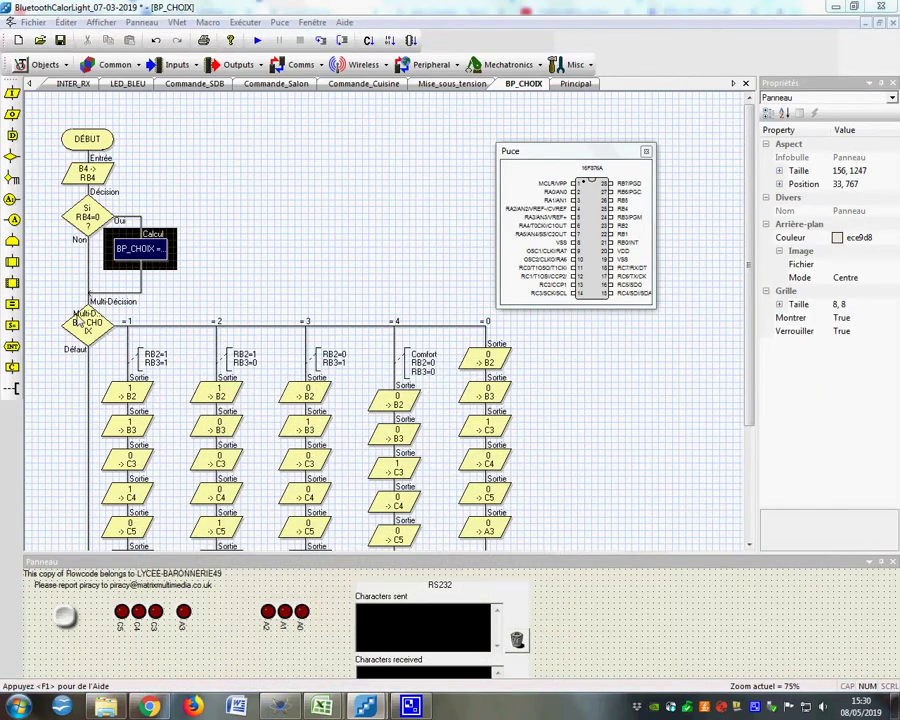
pyautogui.scroll(-1, 524, 447)
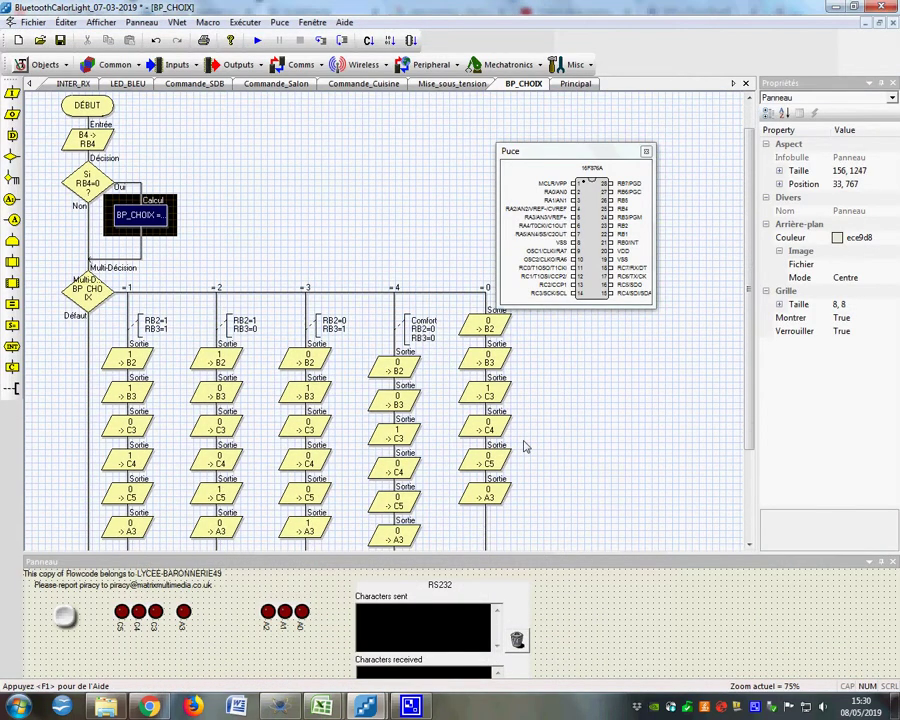
pyautogui.scroll(1, 470, 384)
pyautogui.scroll(-1, 470, 382)
# Compare the case 1 outputs with the éco column of the RB2/RB3 table in Proteus, and return to Flowcode.
pyautogui.click(277, 708)
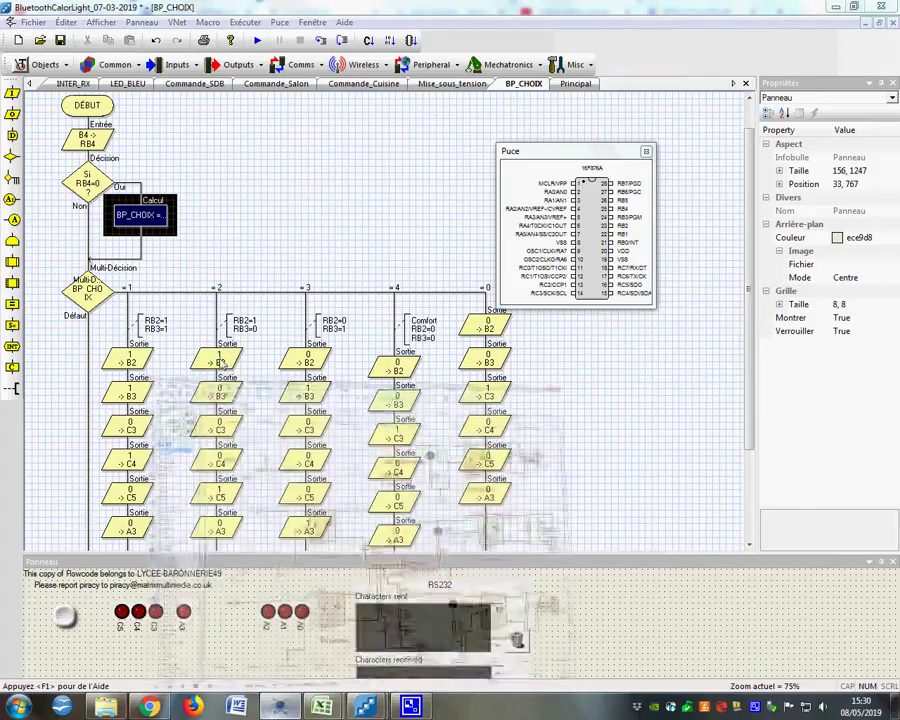
pyautogui.click(205, 228)
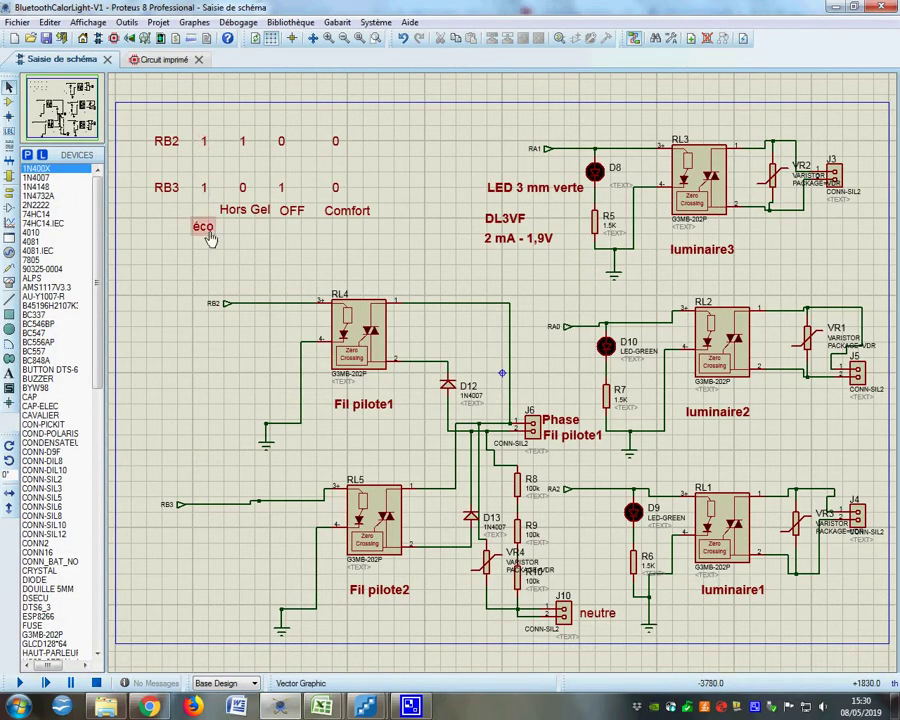
pyautogui.moveTo(366, 710)
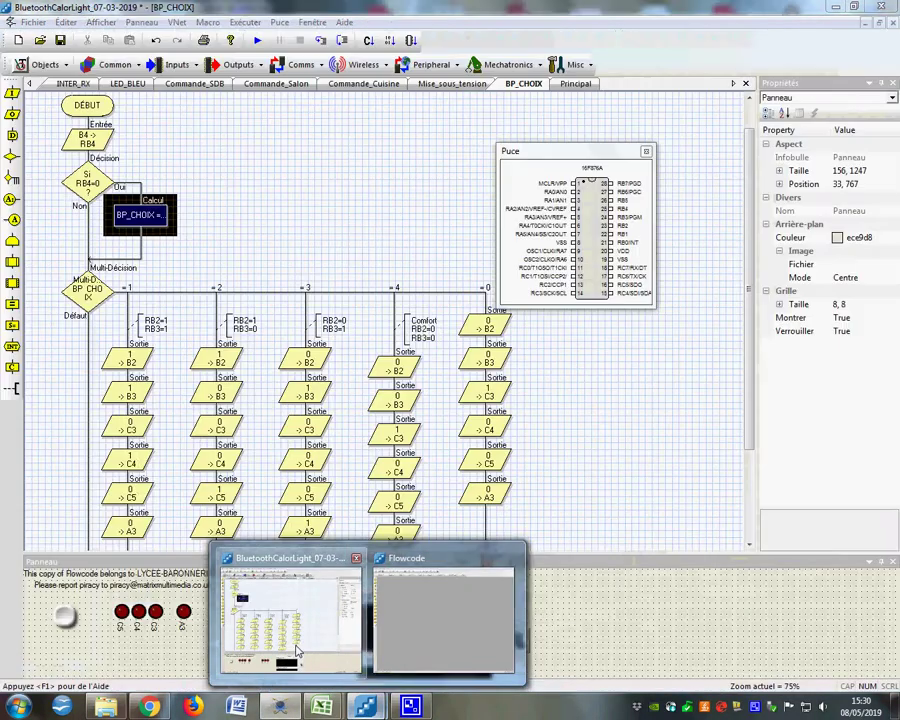
pyautogui.click(285, 570)
pyautogui.scroll(-1, 137, 372)
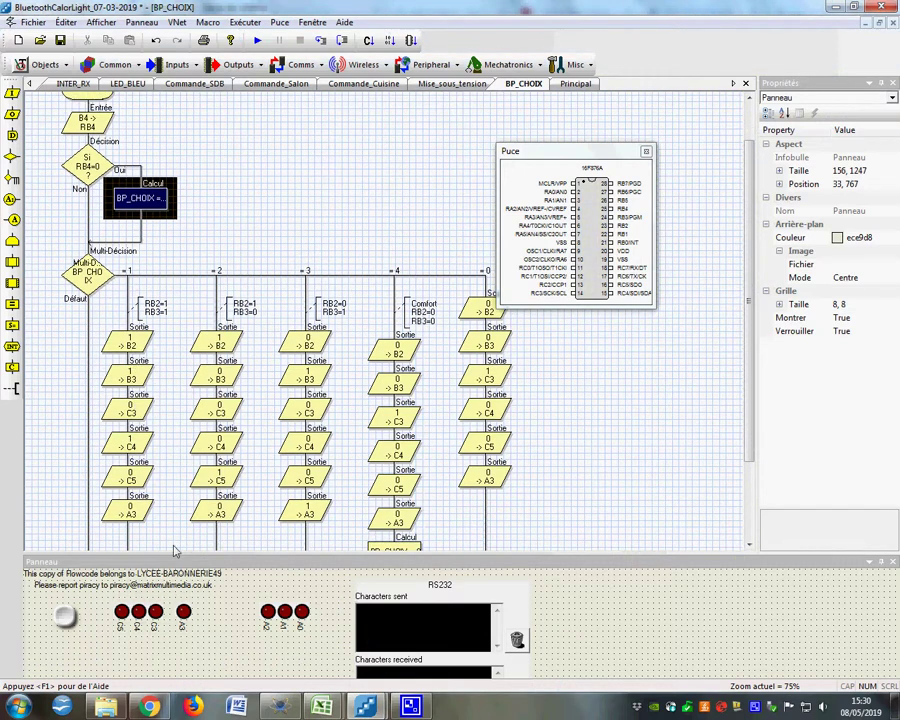
# Check case 1's C4 output against the eco terminal on Proteus sheet "microcontrolleur 16f876 - connecteur de prog", and return to Flowcode.
pyautogui.click(117, 450)
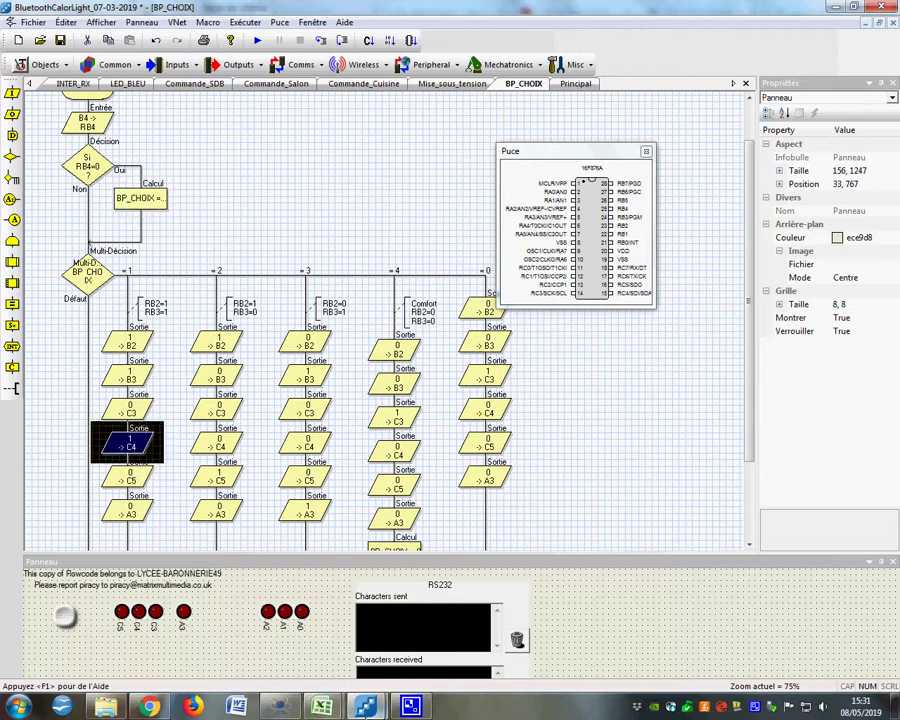
pyautogui.click(280, 707)
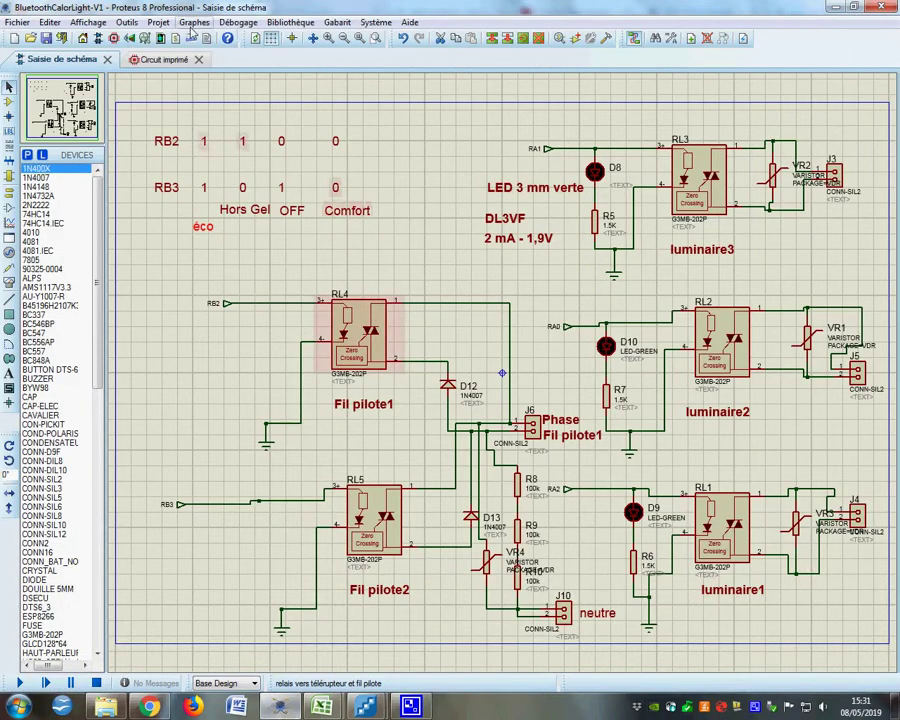
pyautogui.click(158, 22)
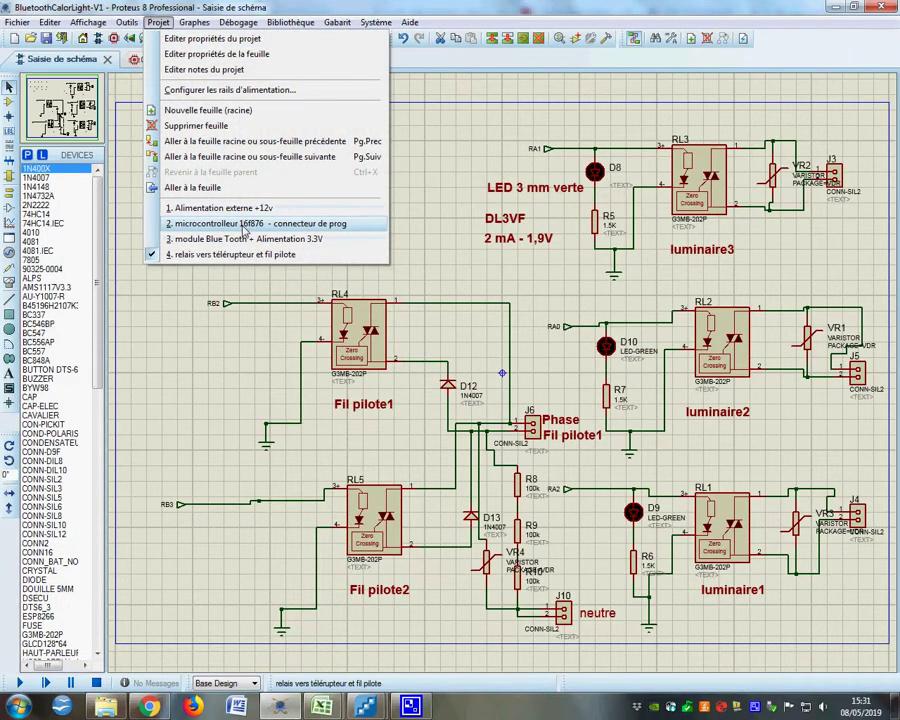
pyautogui.click(243, 224)
pyautogui.scroll(3, 248, 568)
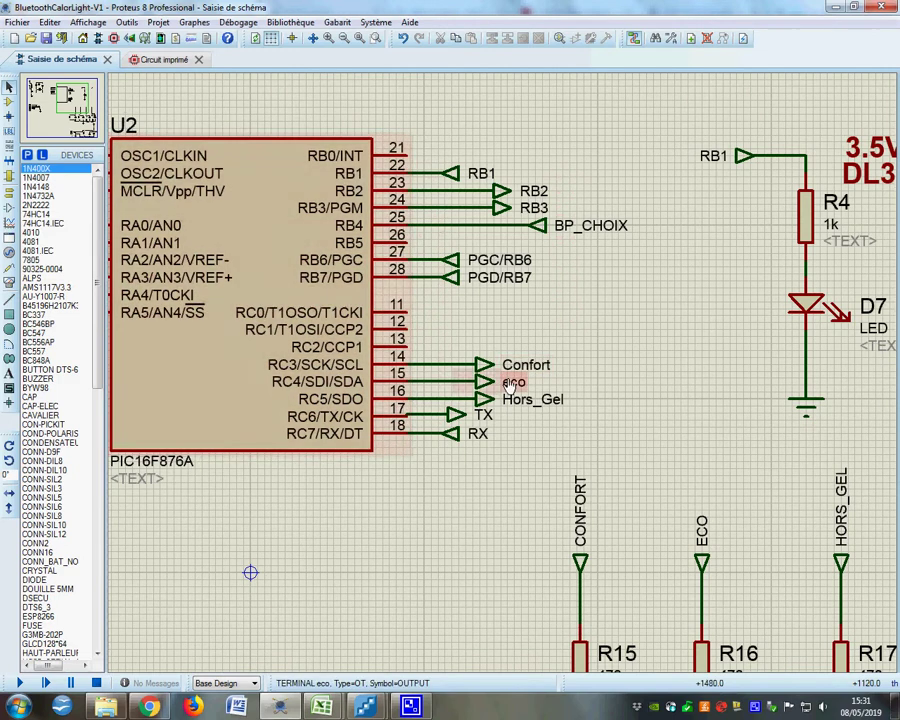
pyautogui.click(283, 708)
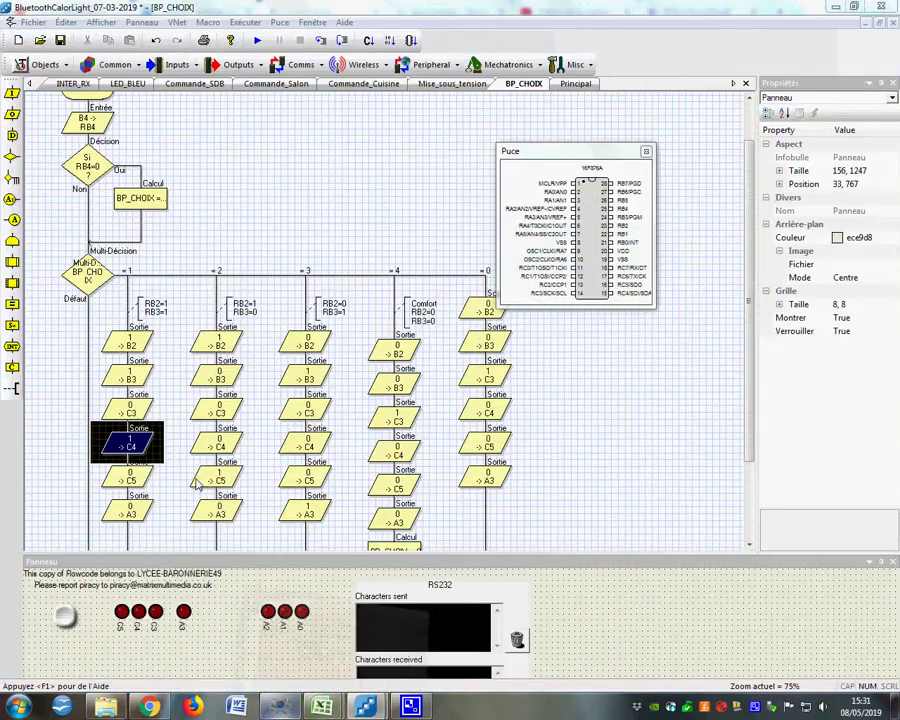
# Compare case 1's B3 output with the éco column and Fil pilote relay circuits on Proteus sheet "relais vers télérupteur et fil pilote".
pyautogui.click(129, 380)
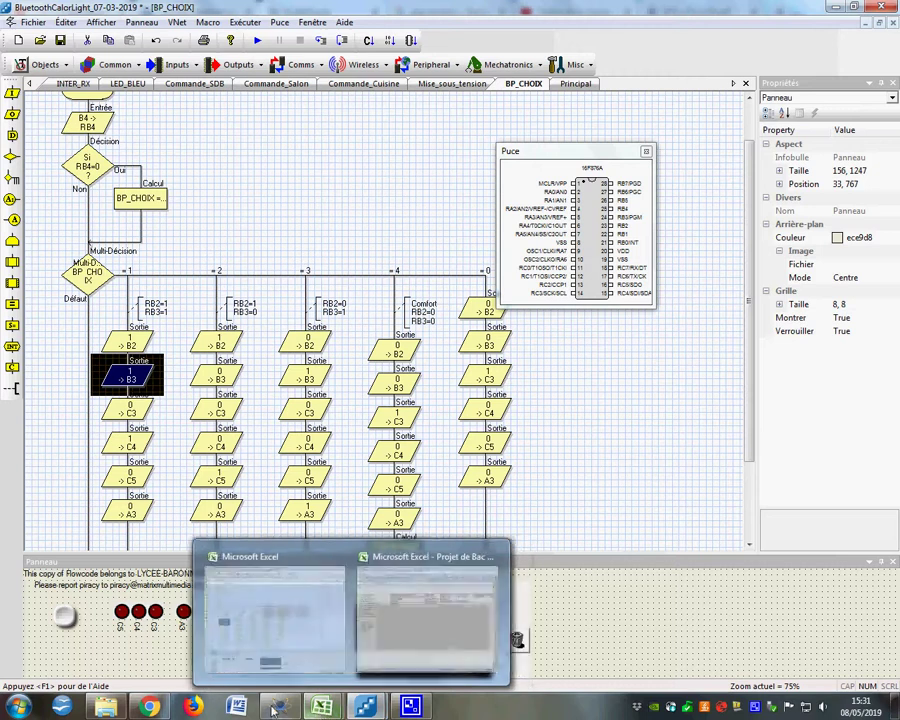
pyautogui.moveTo(367, 710)
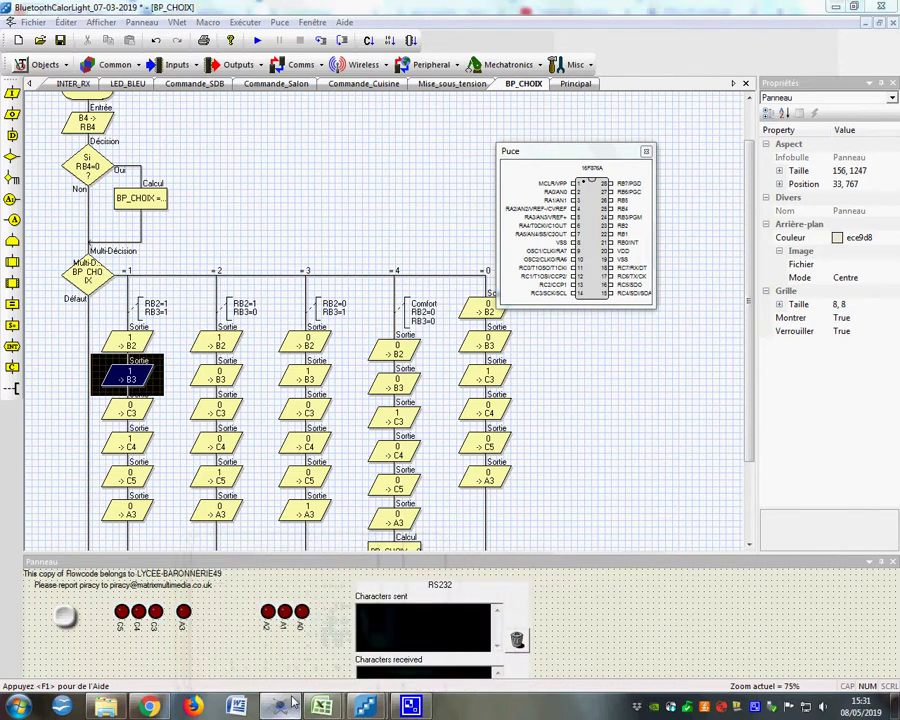
pyautogui.click(410, 707)
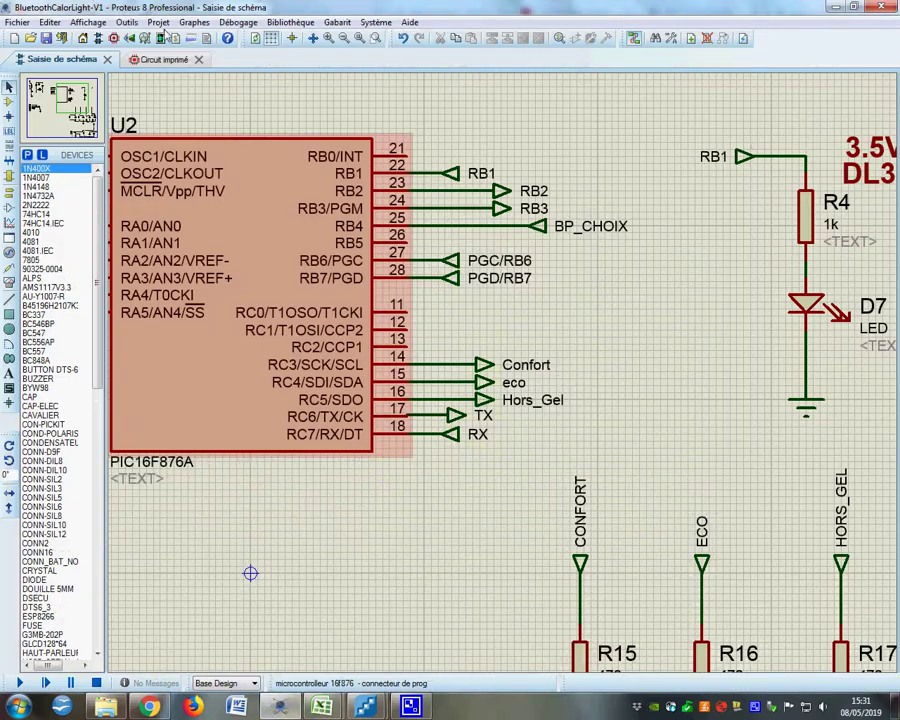
pyautogui.click(162, 23)
pyautogui.click(226, 256)
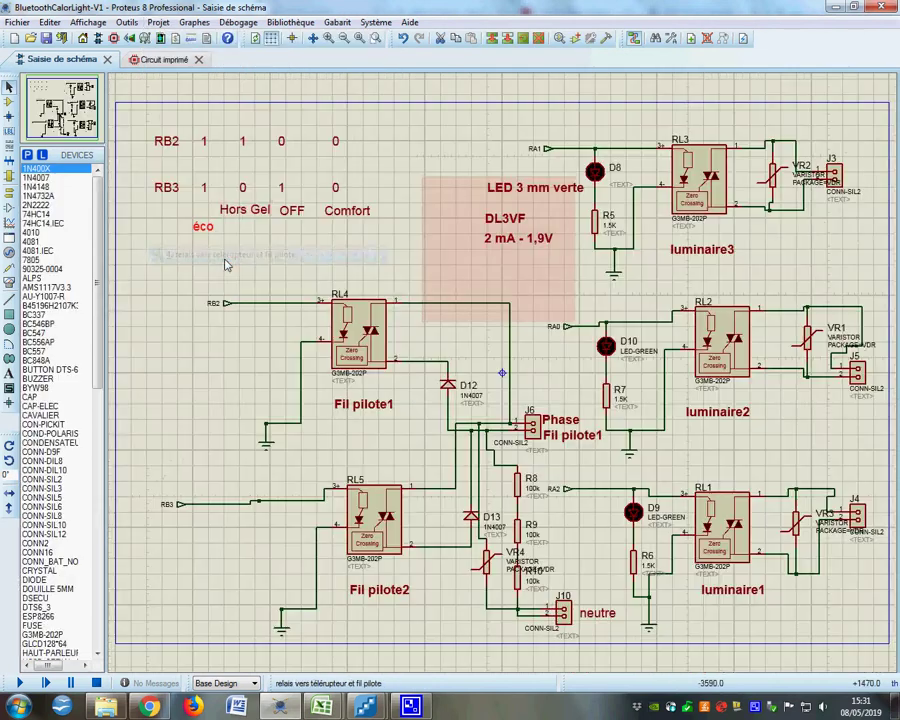
pyautogui.click(203, 238)
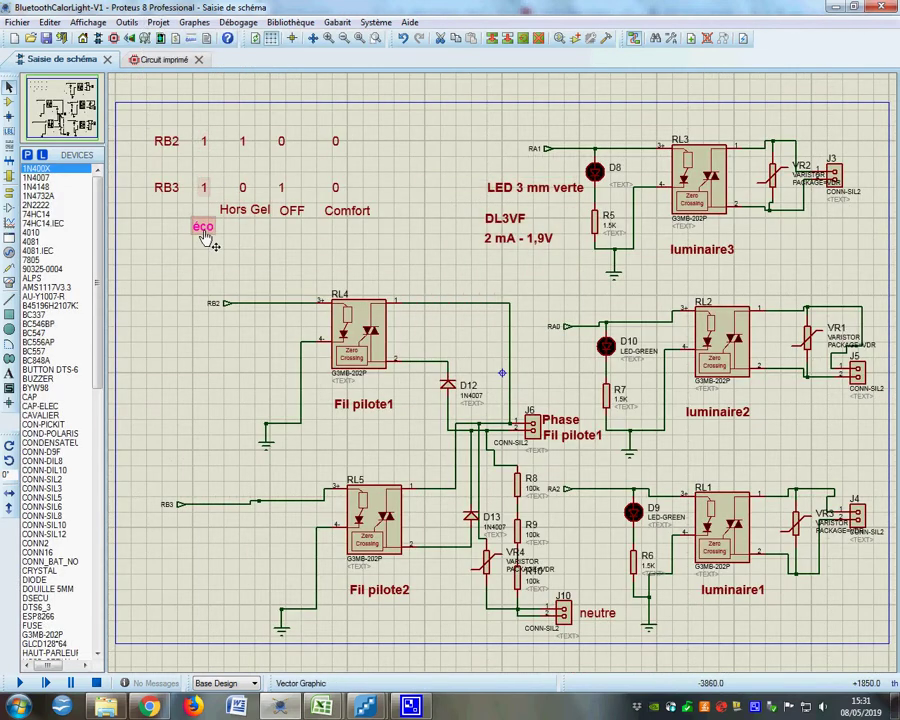
pyautogui.click(205, 240)
pyautogui.click(622, 455)
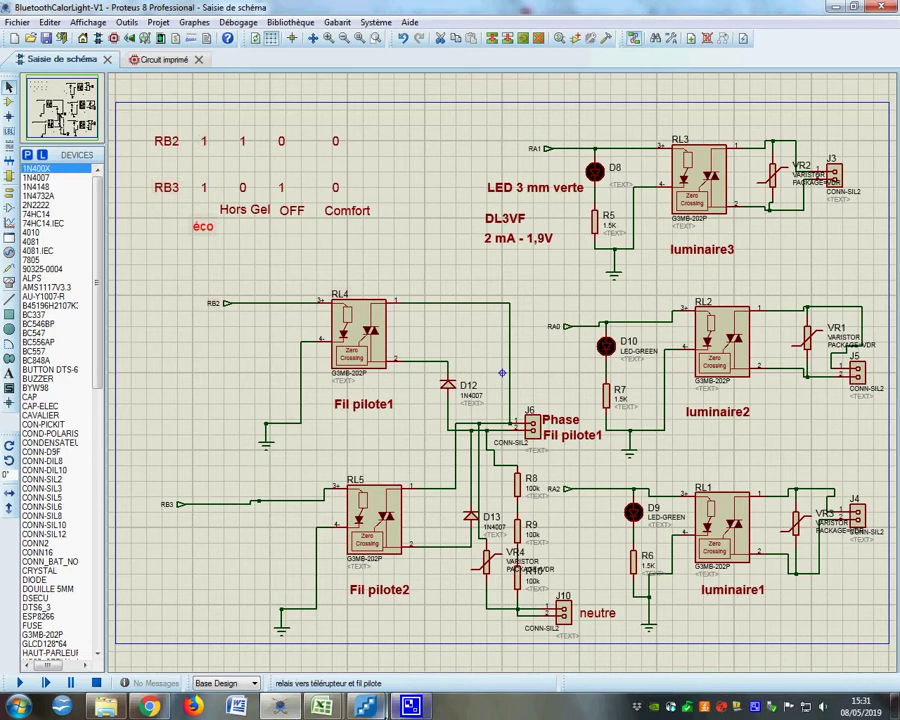
pyautogui.moveTo(294, 714)
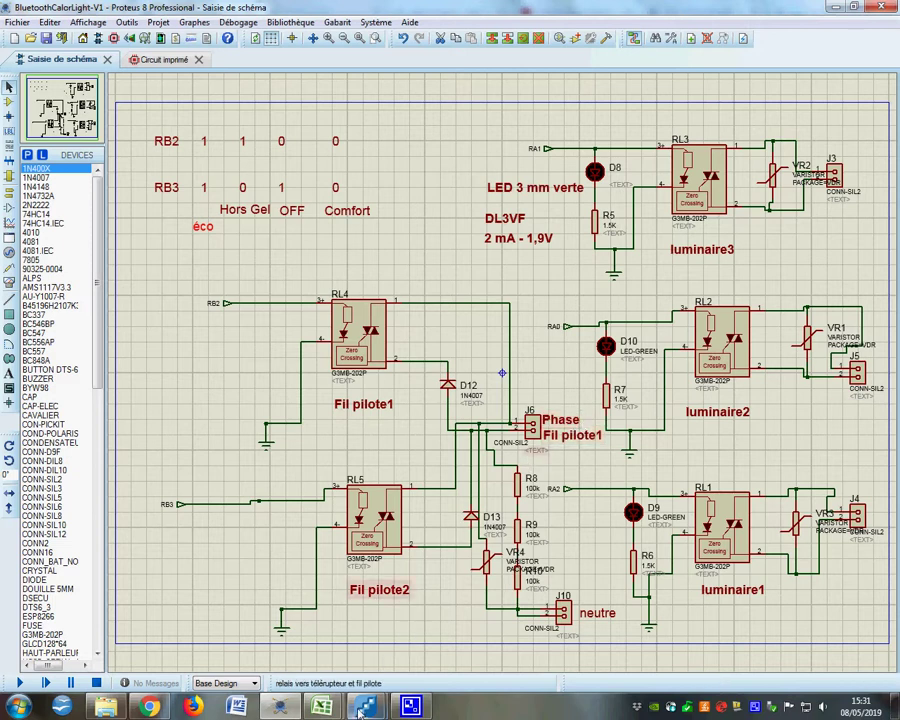
# Return to Flowcode and review the B2 and B3 outputs of case 2 in the BP_CHOIX Multi-Décision.
pyautogui.moveTo(362, 712)
pyautogui.click(280, 610)
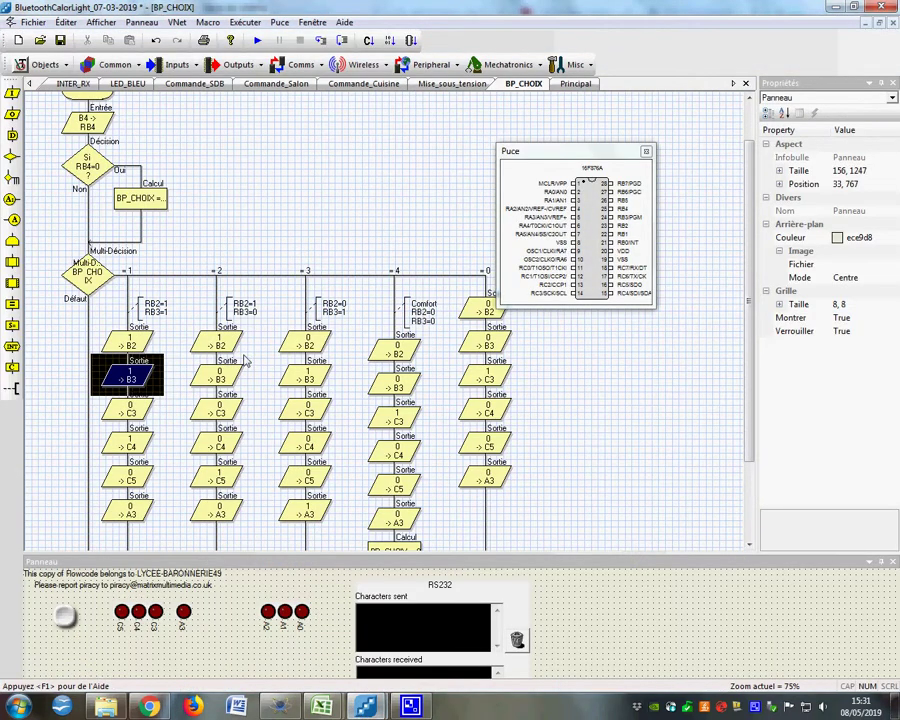
pyautogui.scroll(1, 245, 362)
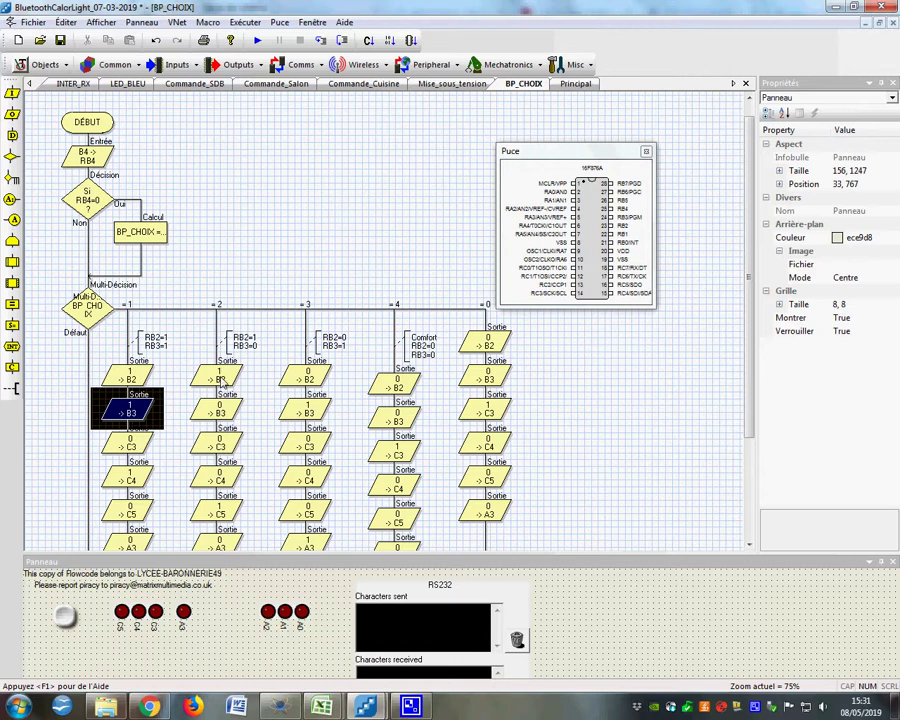
pyautogui.scroll(-1, 222, 382)
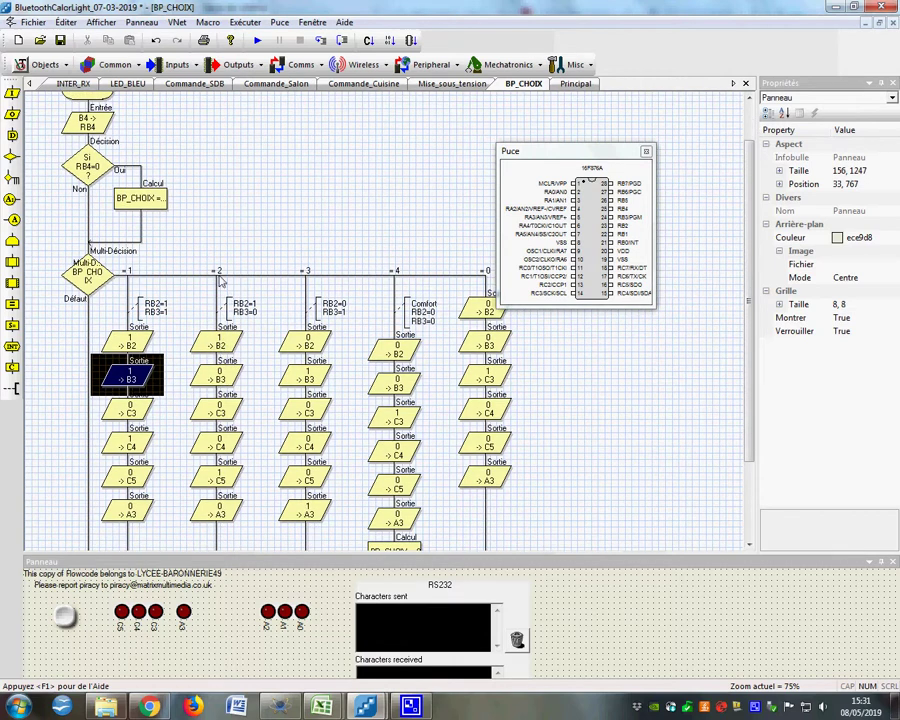
pyautogui.click(227, 355)
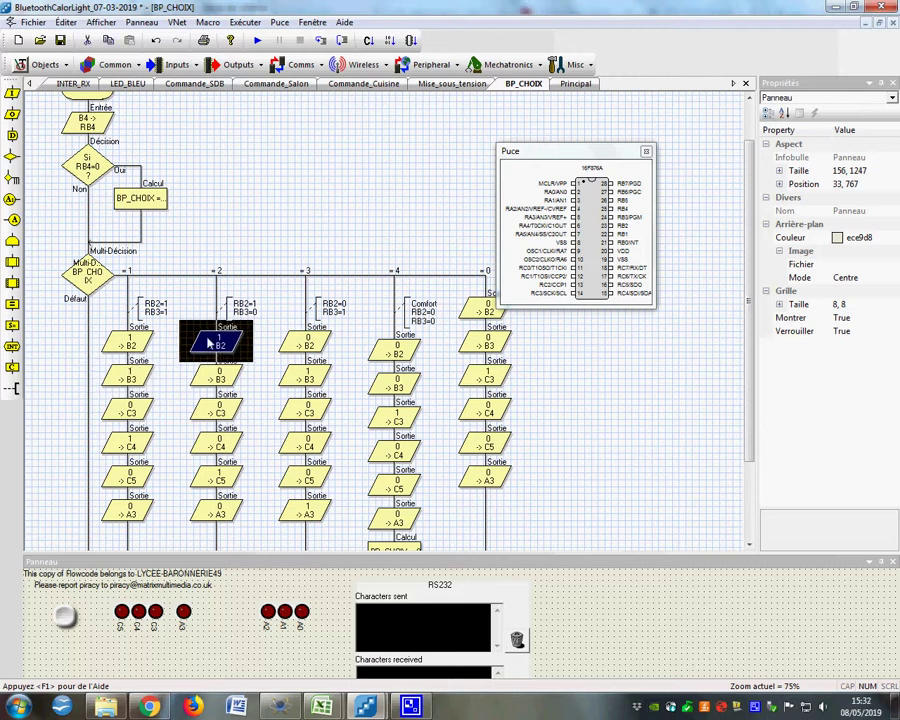
pyautogui.click(227, 389)
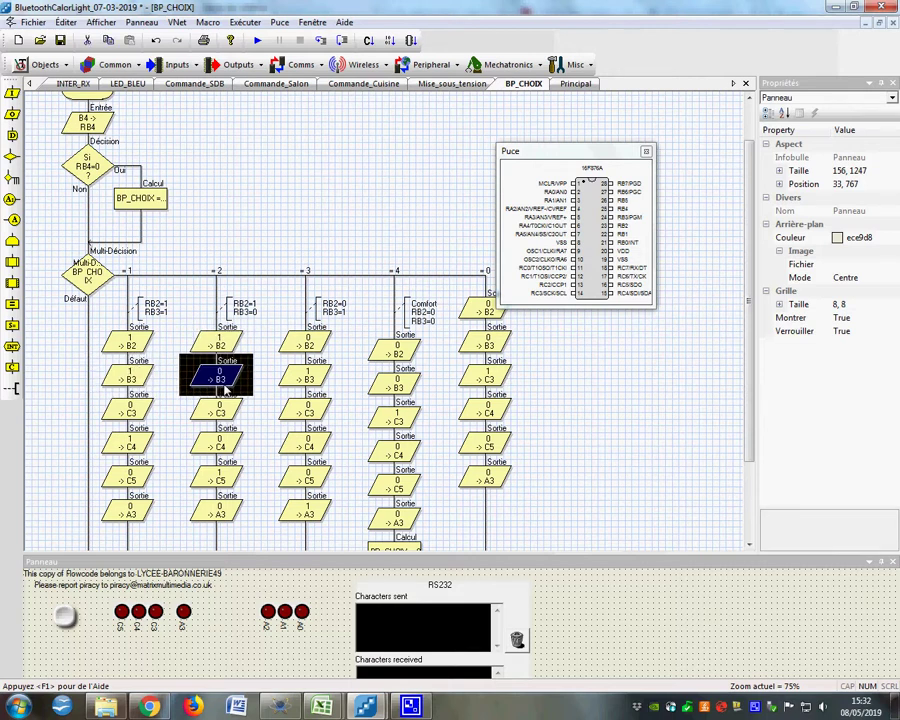
# Compare case 2's B2 and B3 outputs with the Hors Gel column of the RB2/RB3 table in Proteus, and return to Flowcode.
pyautogui.click(290, 710)
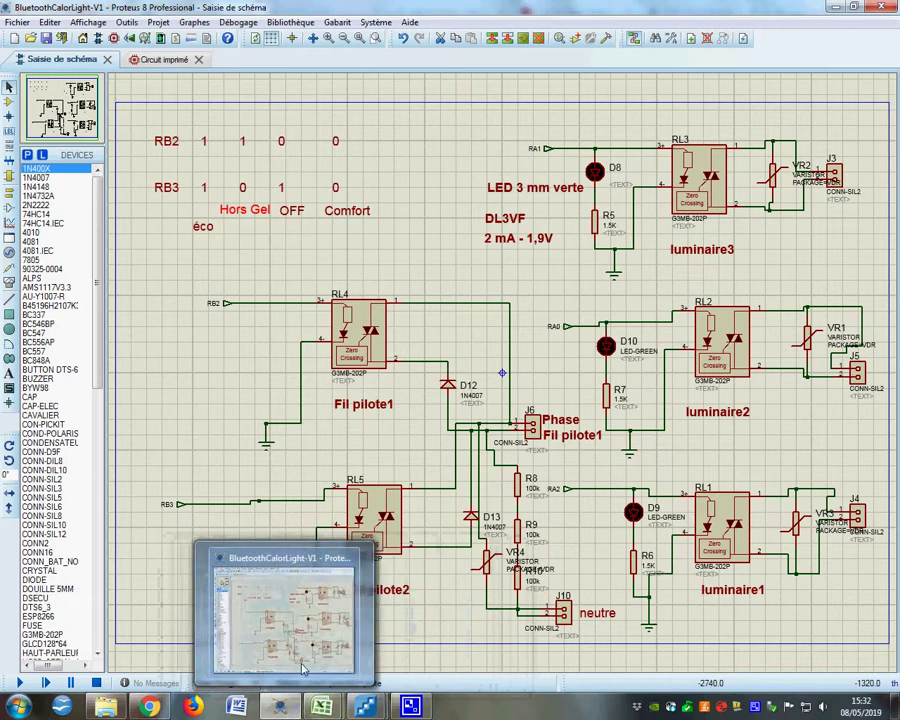
pyautogui.moveTo(297, 712)
pyautogui.click(282, 617)
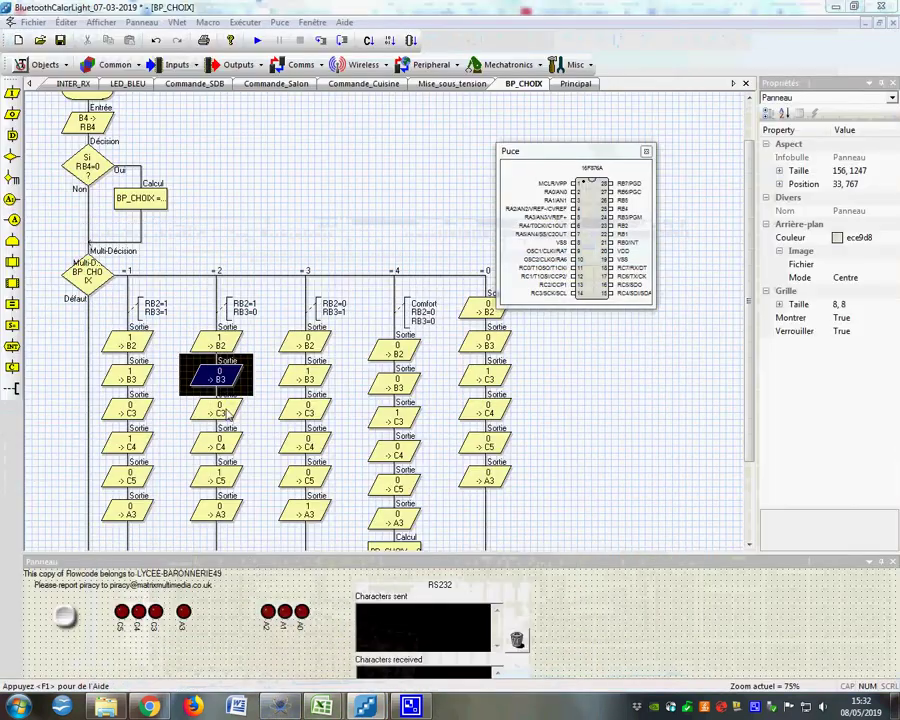
# Check case 2's C5 output against the Hors_Gel terminal on Proteus sheet "microcontrolleur 16f876 - connecteur de prog", and return to Flowcode.
pyautogui.click(226, 486)
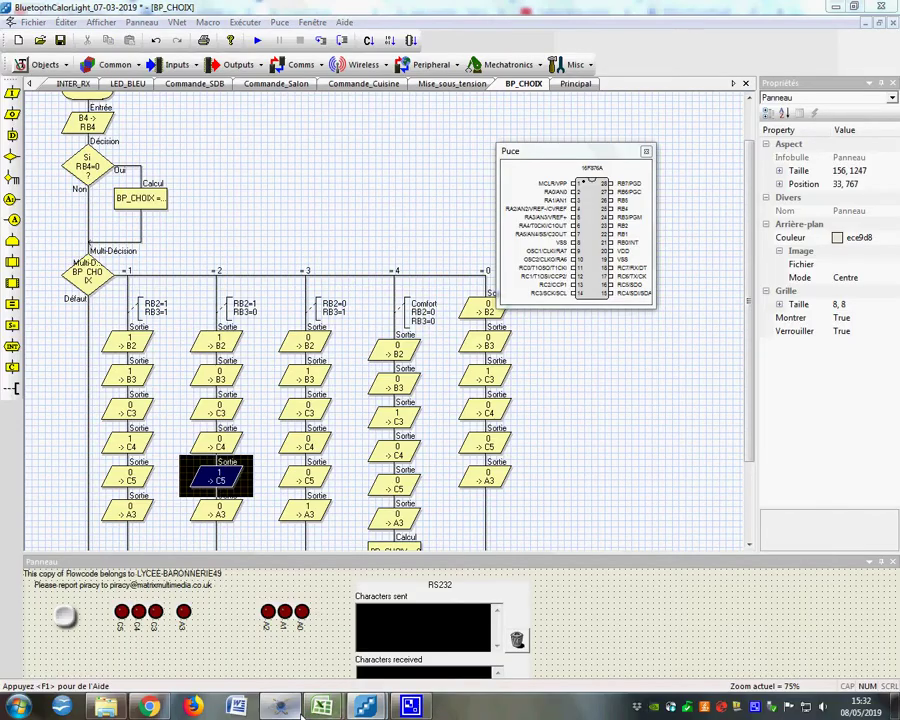
pyautogui.hotkey('alt', 'Tab')
pyautogui.click(158, 22)
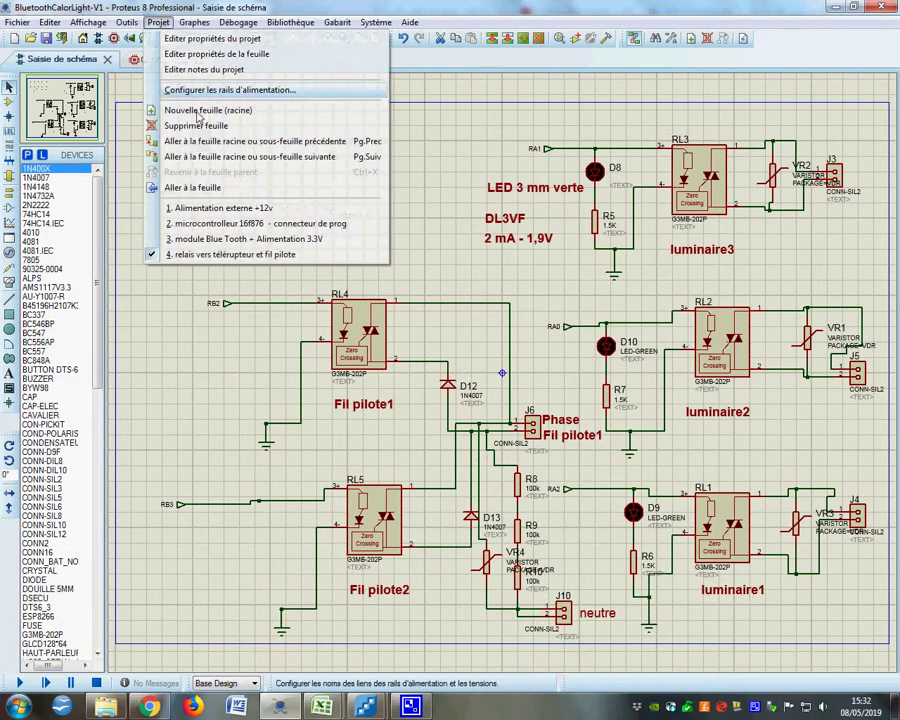
pyautogui.click(215, 224)
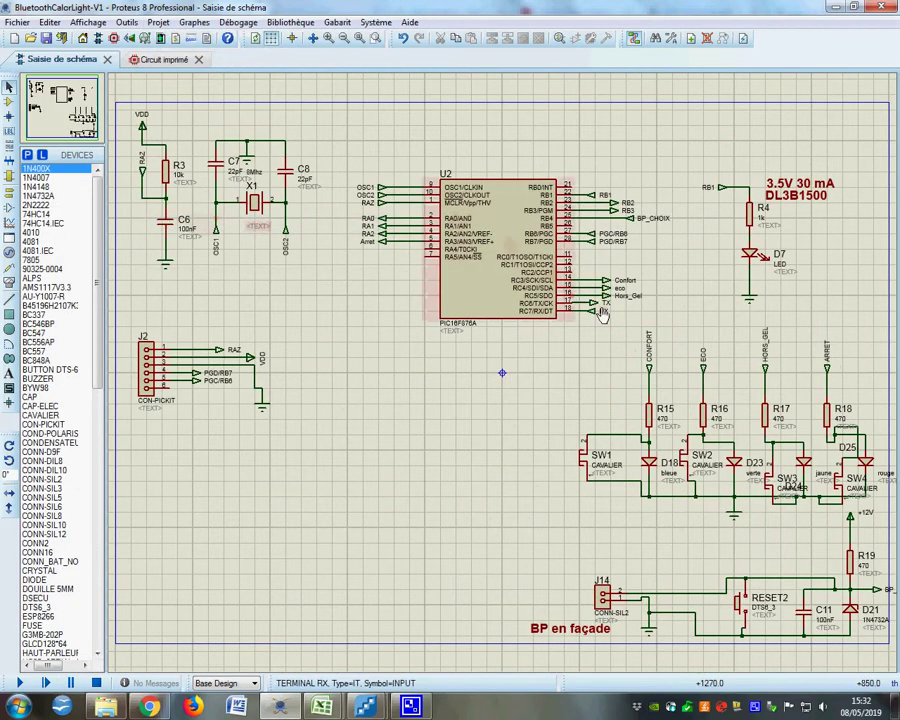
pyautogui.scroll(3, 602, 292)
pyautogui.click(562, 352)
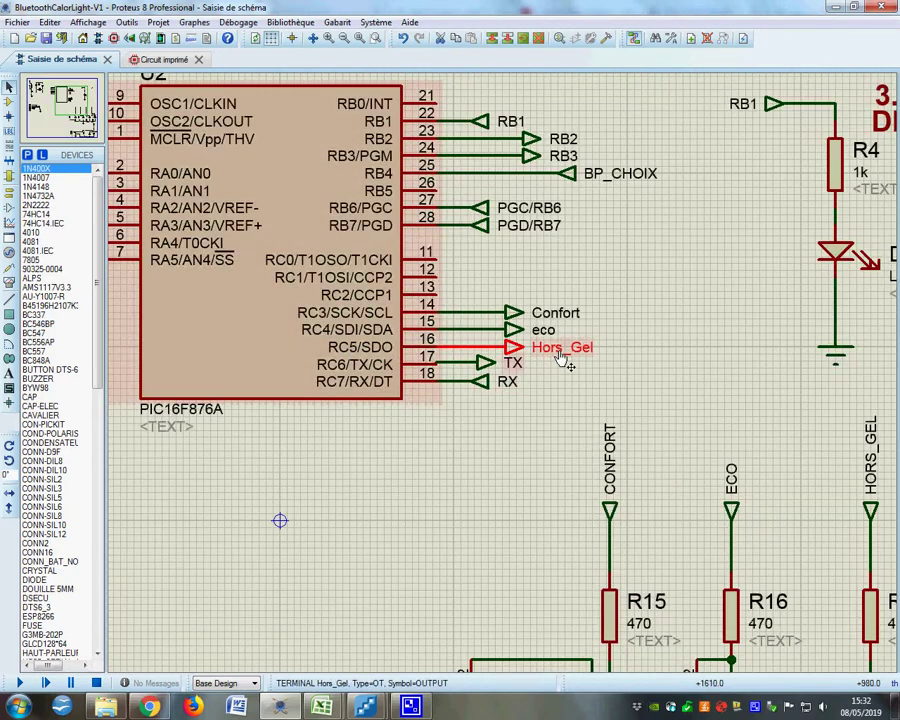
pyautogui.scroll(-2, 620, 485)
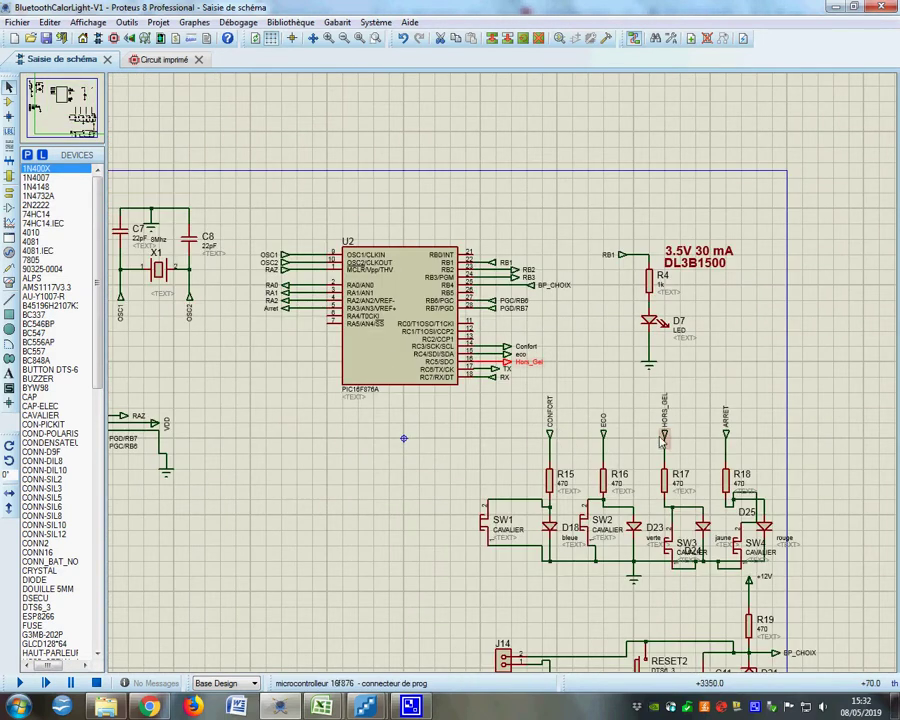
pyautogui.click(290, 706)
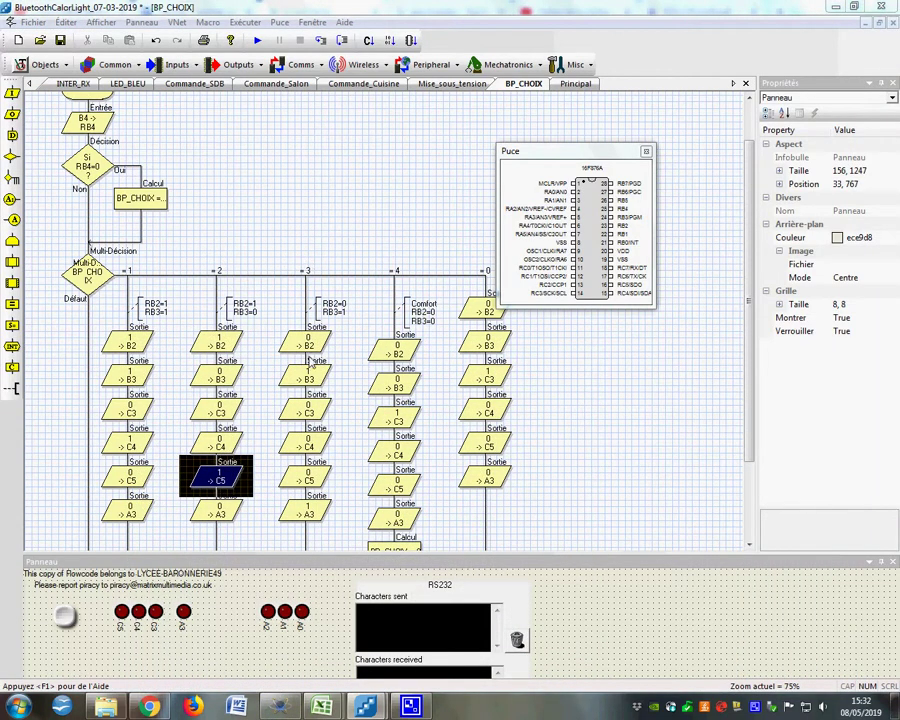
# Compare case 3's B2 and B3 outputs with the OFF column on Proteus sheet "relais vers télérupteur et fil pilote", and return to Flowcode.
pyautogui.click(312, 343)
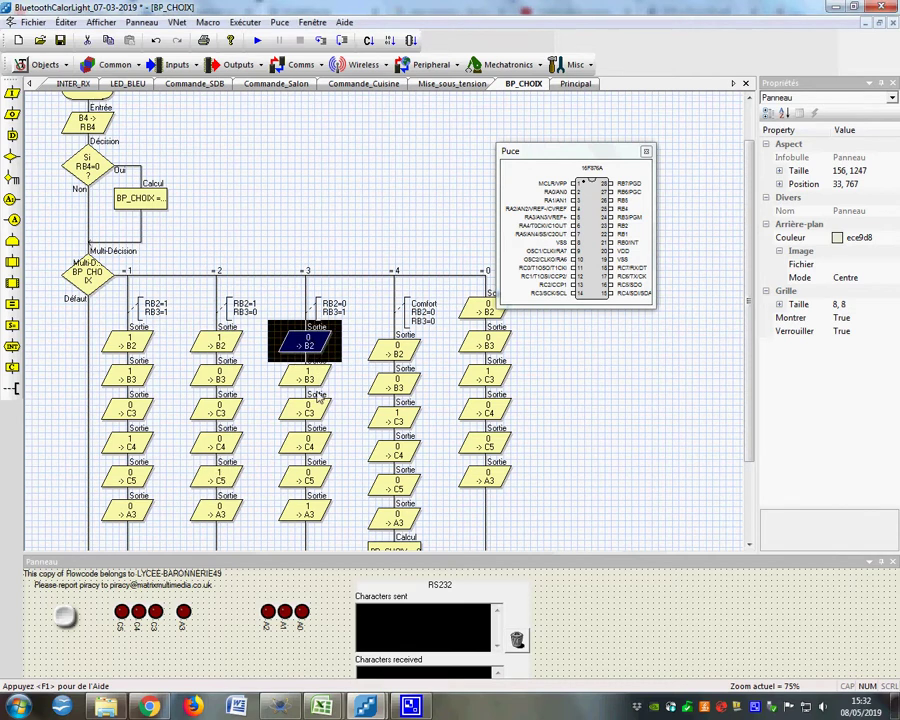
pyautogui.click(313, 381)
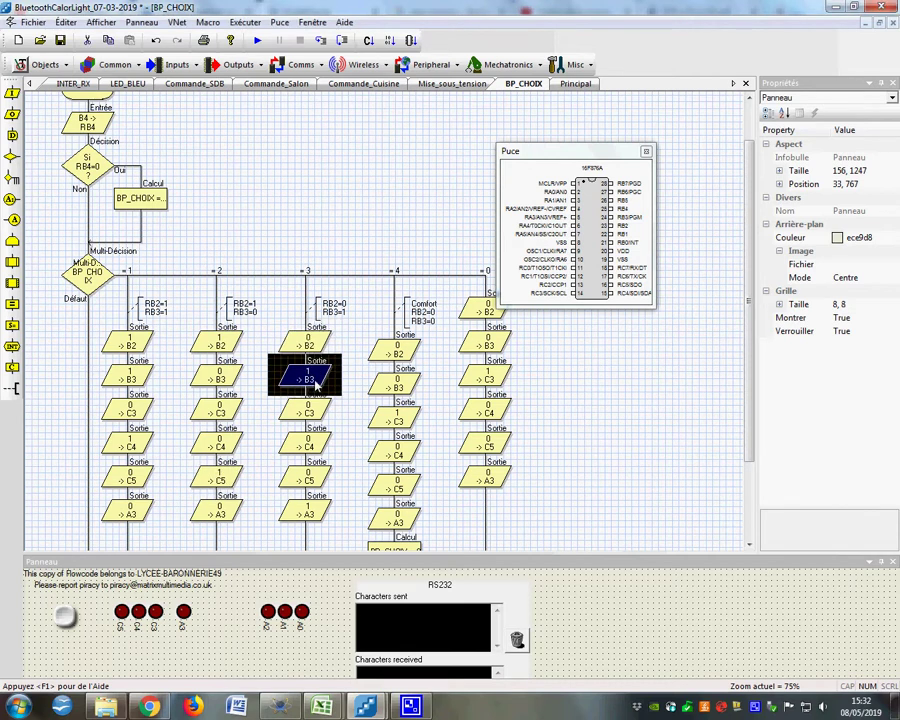
pyautogui.click(282, 706)
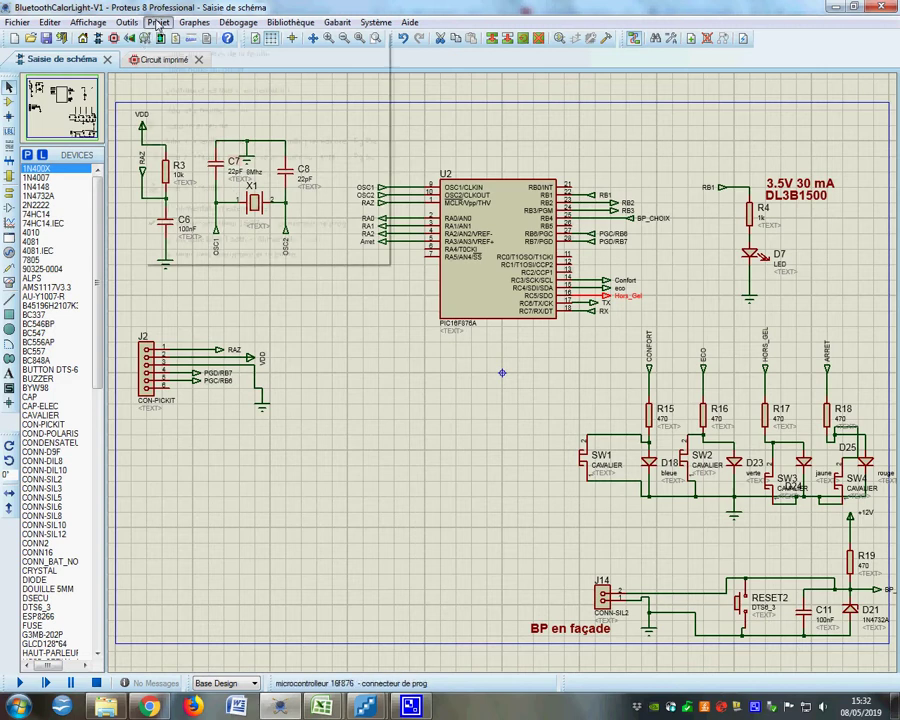
pyautogui.click(158, 22)
pyautogui.click(185, 178)
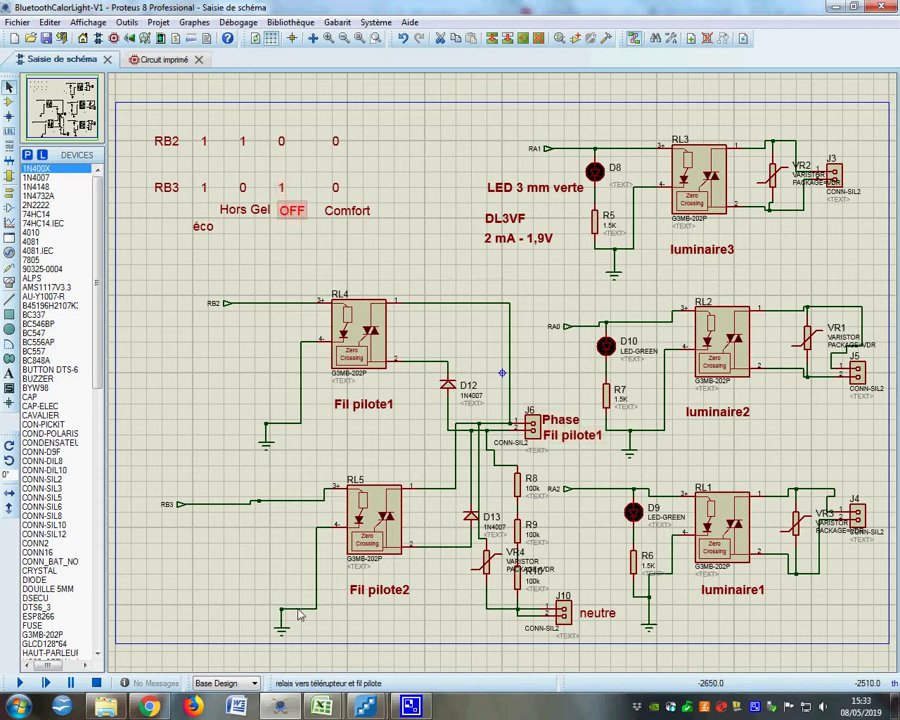
pyautogui.moveTo(366, 707)
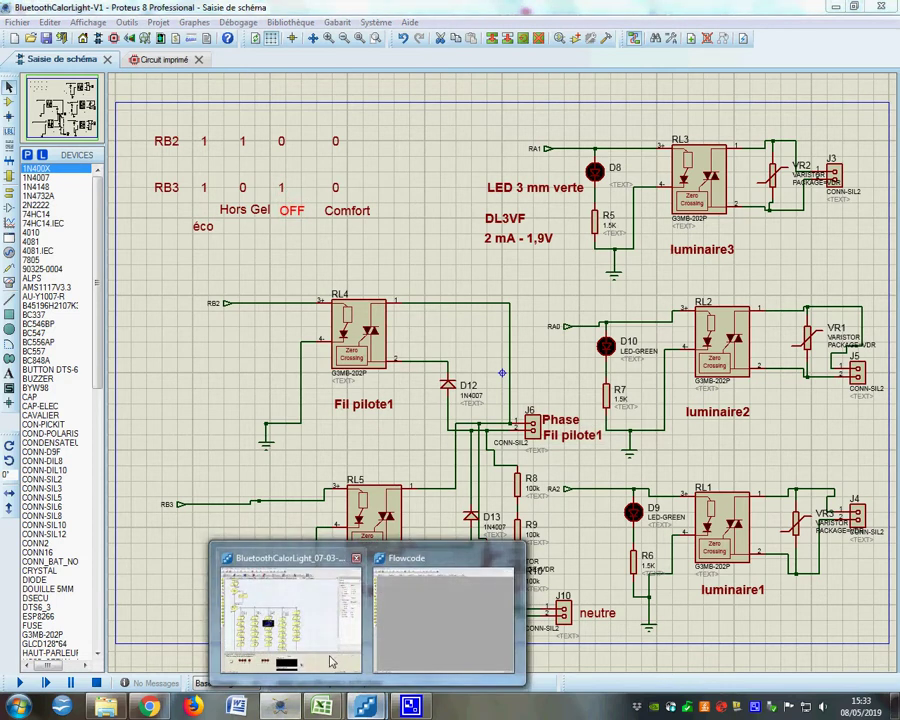
pyautogui.click(290, 615)
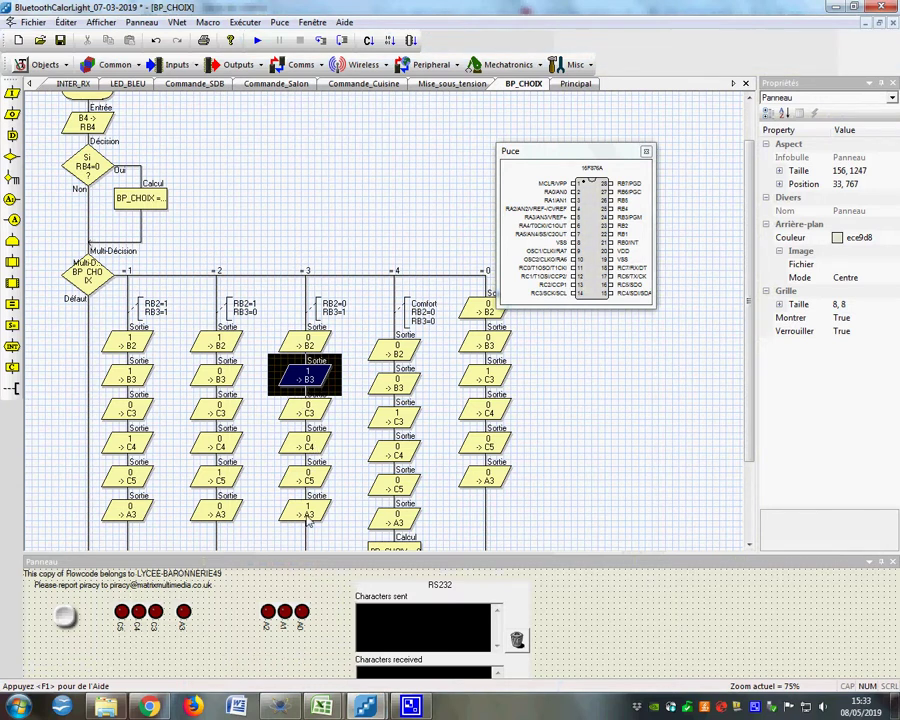
# Check case 3's A3 output against the Arret terminal and LED circuit on Proteus sheet "microcontrolleur 16f876 - connecteur de prog", and return to Flowcode.
pyautogui.click(308, 515)
pyautogui.click(281, 704)
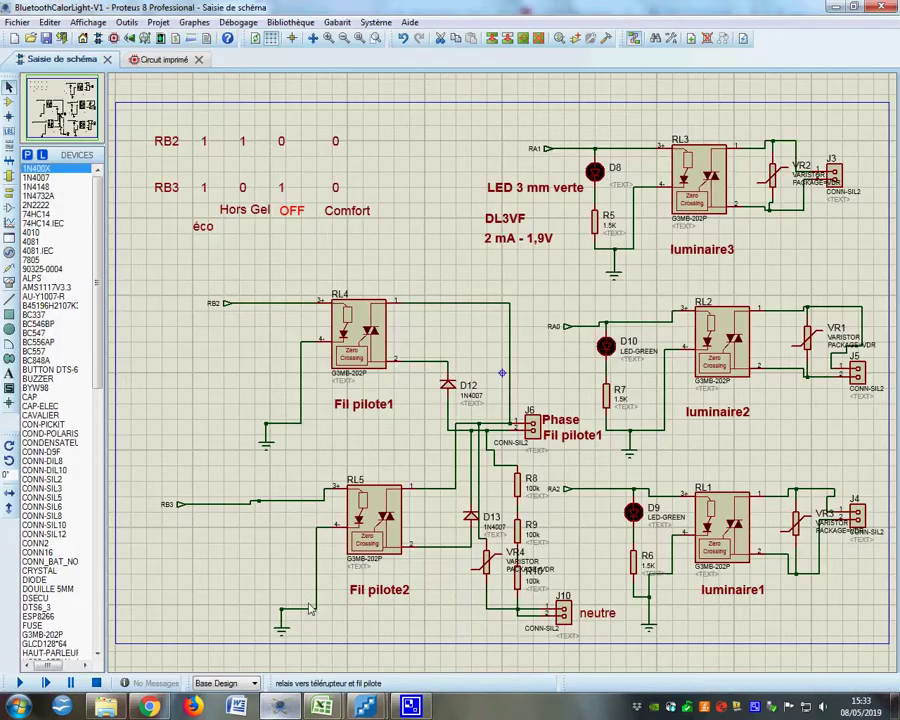
pyautogui.click(158, 22)
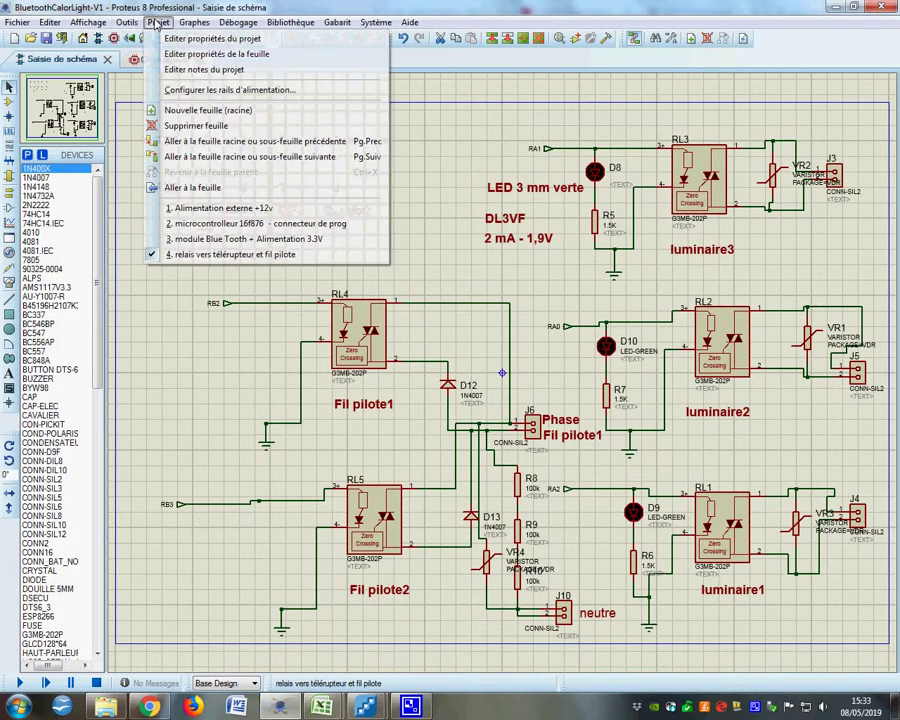
pyautogui.click(220, 222)
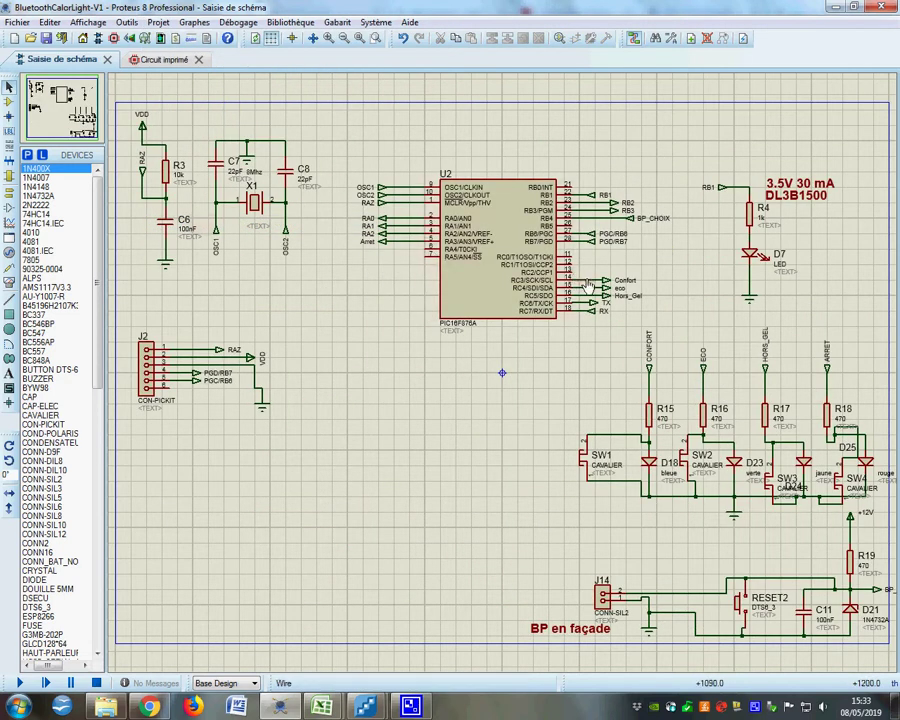
pyautogui.scroll(1, 600, 300)
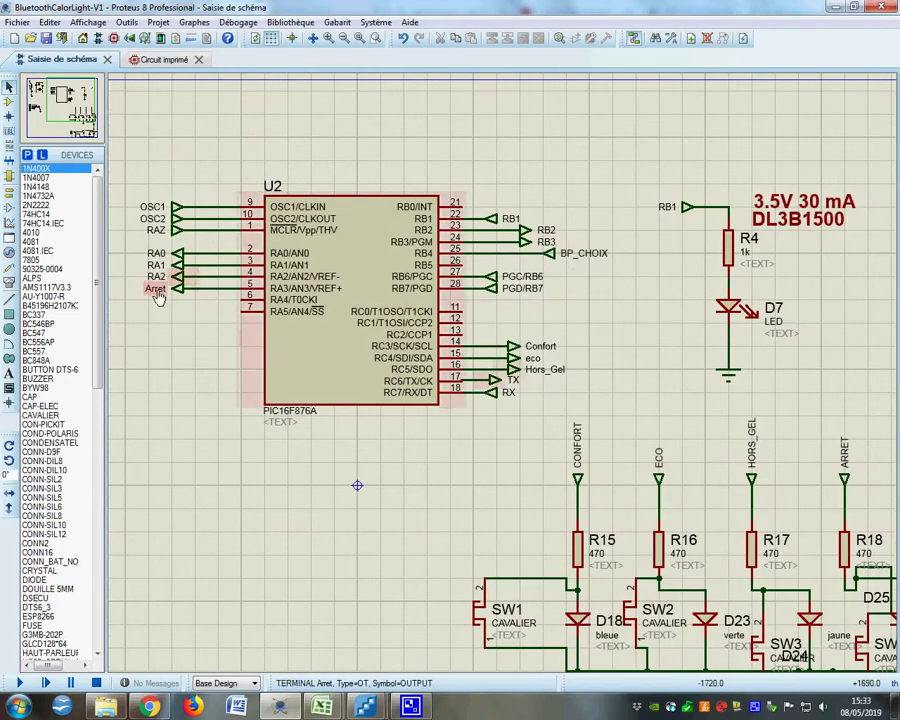
pyautogui.scroll(1, 160, 292)
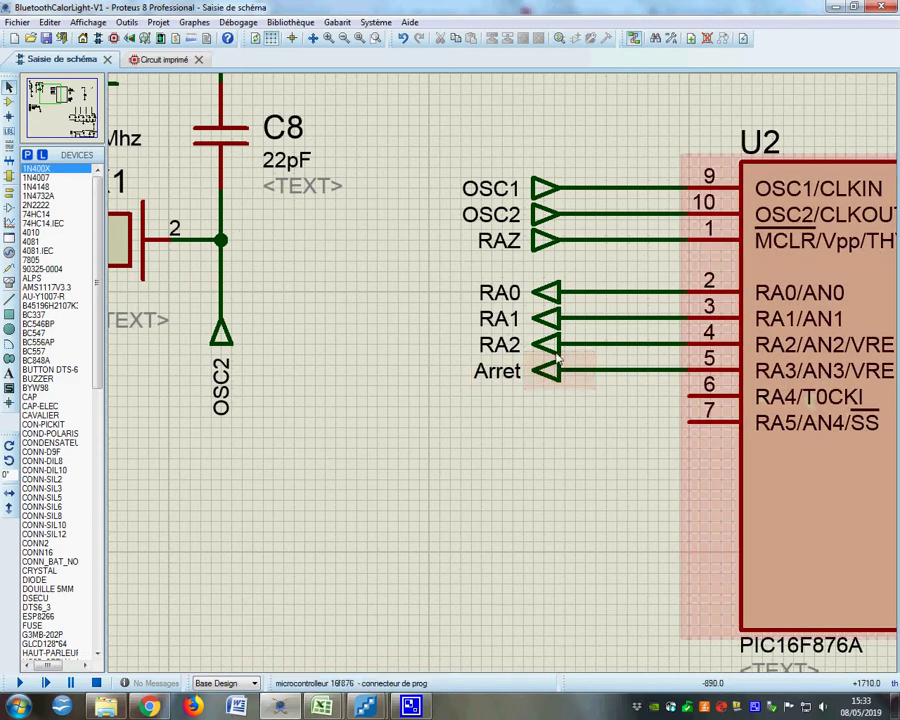
pyautogui.scroll(-1, 500, 372)
pyautogui.scroll(-1, 735, 551)
pyautogui.scroll(1, 580, 458)
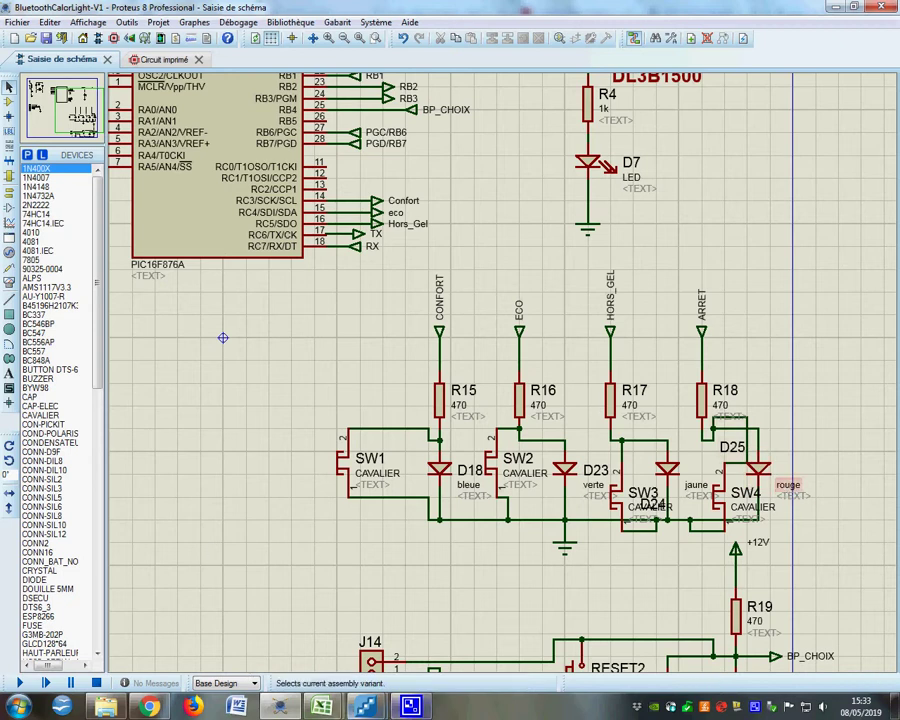
pyautogui.click(280, 709)
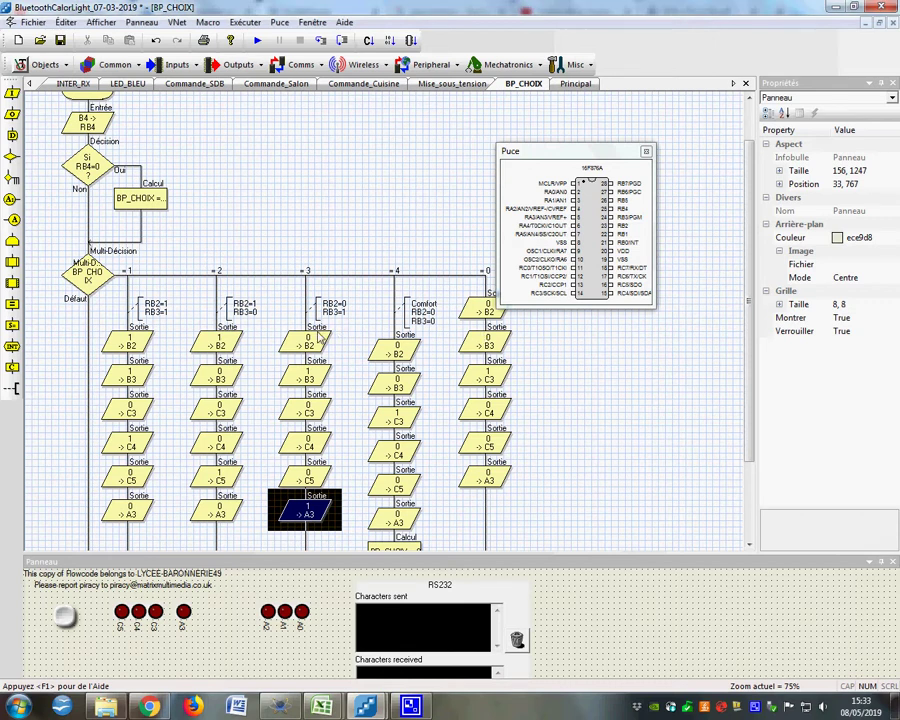
# Review the Comfort comment and the B2 and B3 outputs of case 4 in the BP_CHOIX Multi-Décision.
pyautogui.click(402, 353)
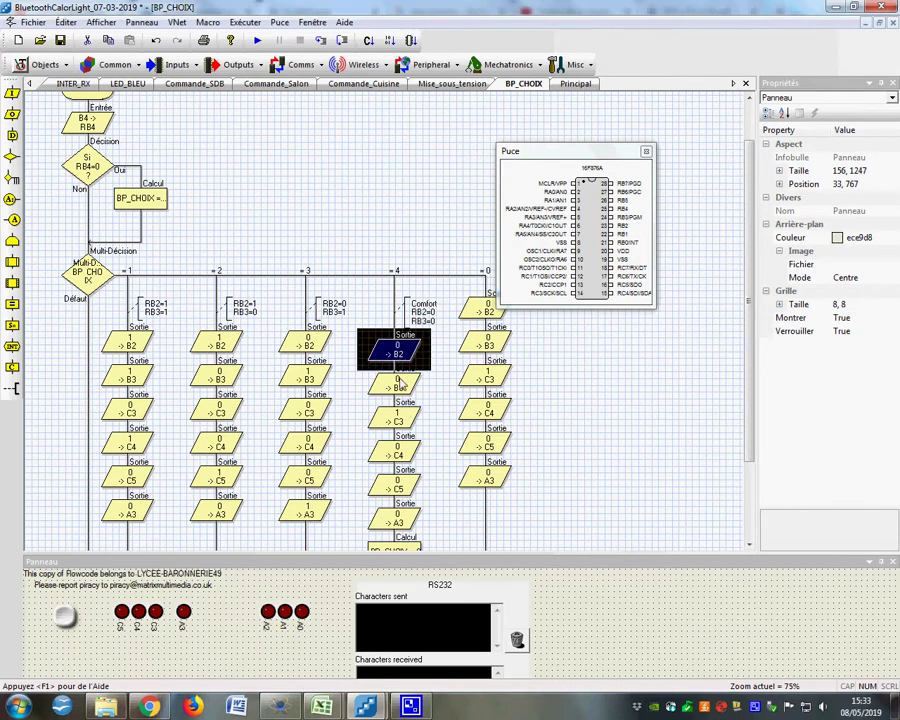
pyautogui.click(400, 385)
pyautogui.click(414, 305)
pyautogui.click(400, 355)
pyautogui.click(402, 388)
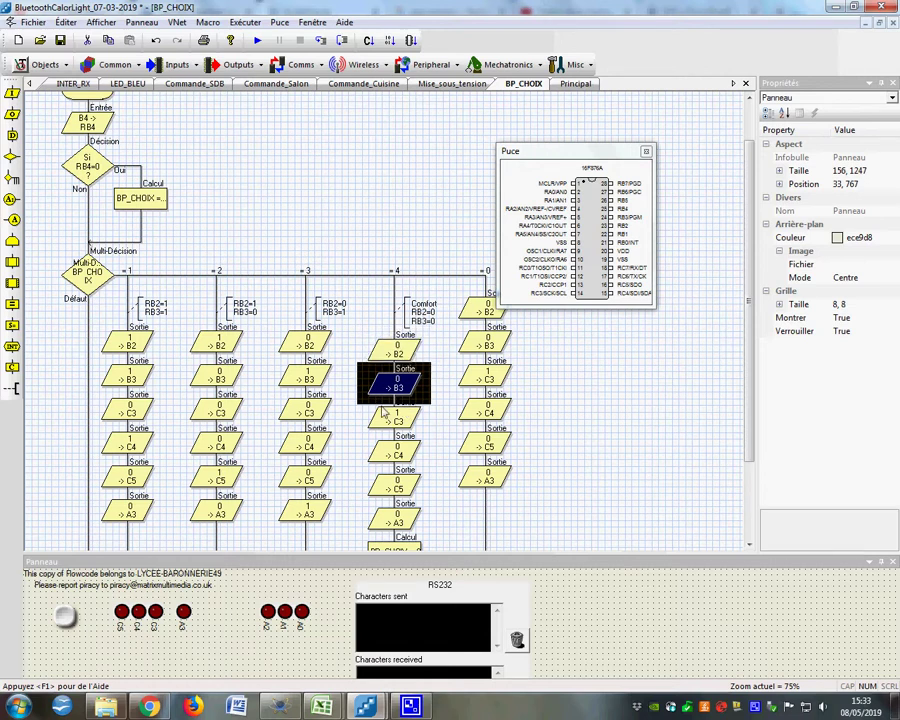
# Check case 4's C3 output against the Confort terminal of the PIC16F876A in the Proteus schematic.
pyautogui.click(390, 422)
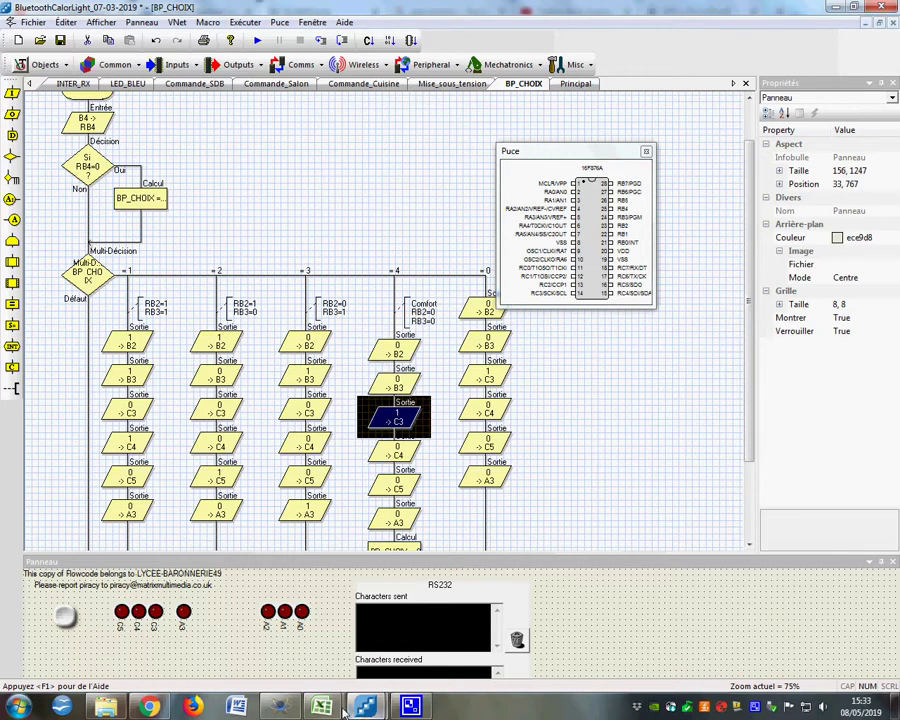
pyautogui.click(280, 707)
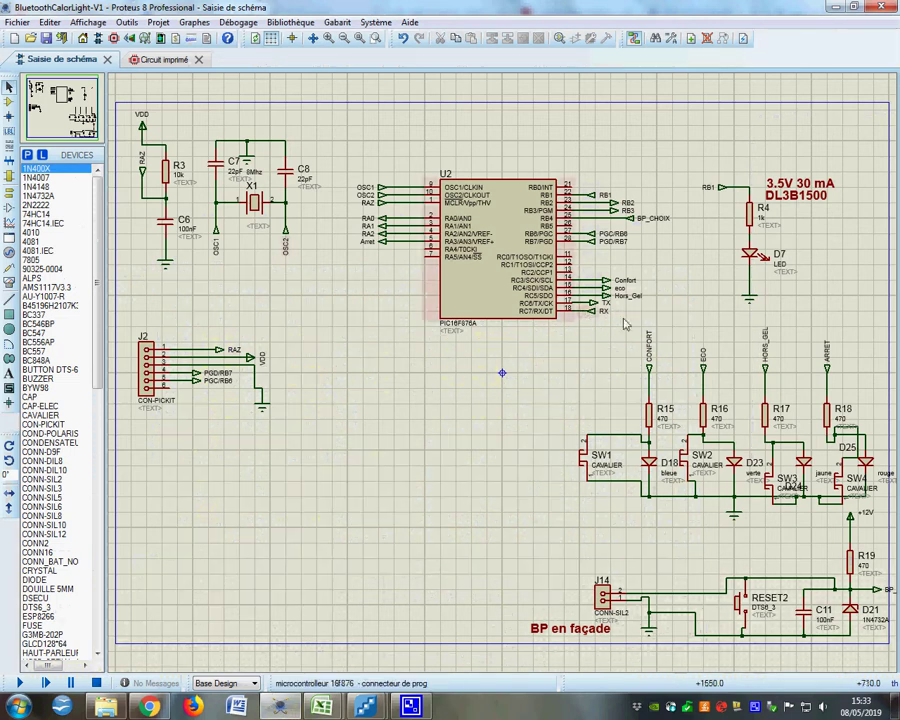
pyautogui.scroll(2, 615, 290)
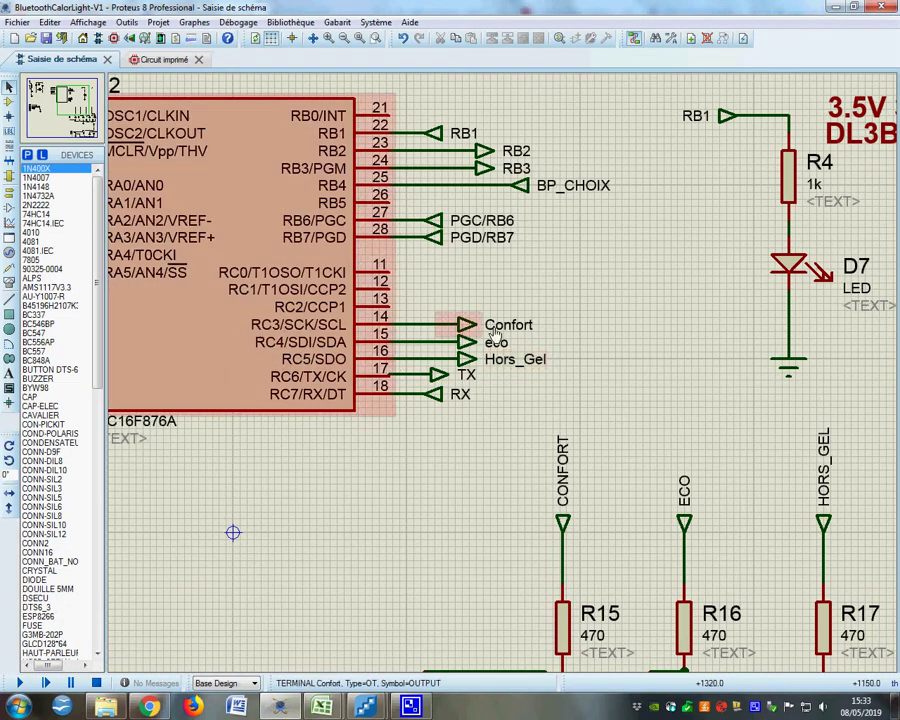
# Examine the Comfort column and Fil pilote relay circuits on Proteus sheet "relais vers télérupteur et fil pilote", and return to Flowcode.
pyautogui.click(168, 22)
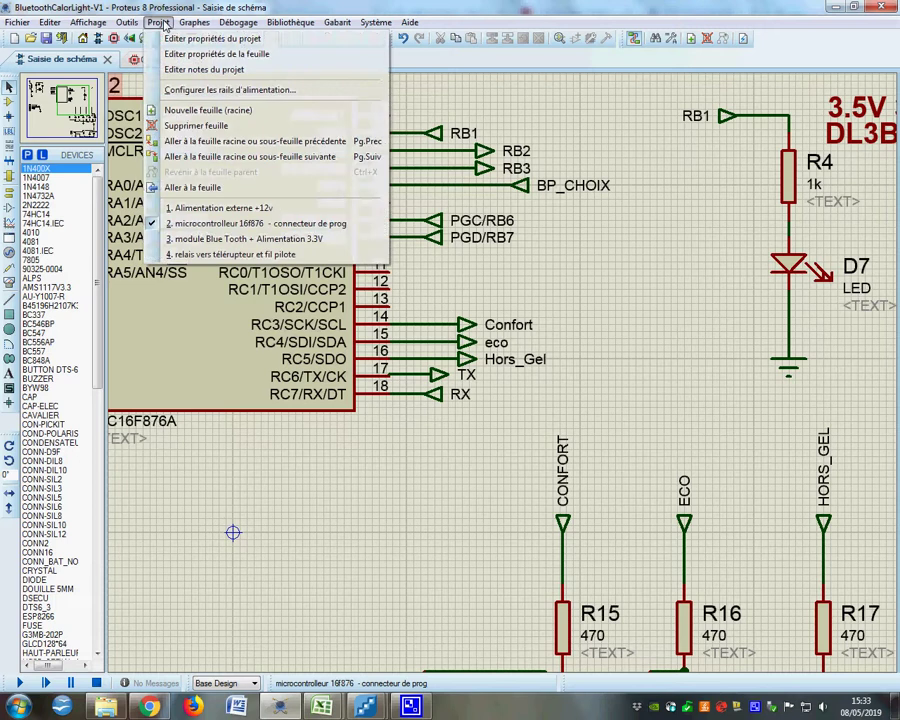
pyautogui.click(206, 257)
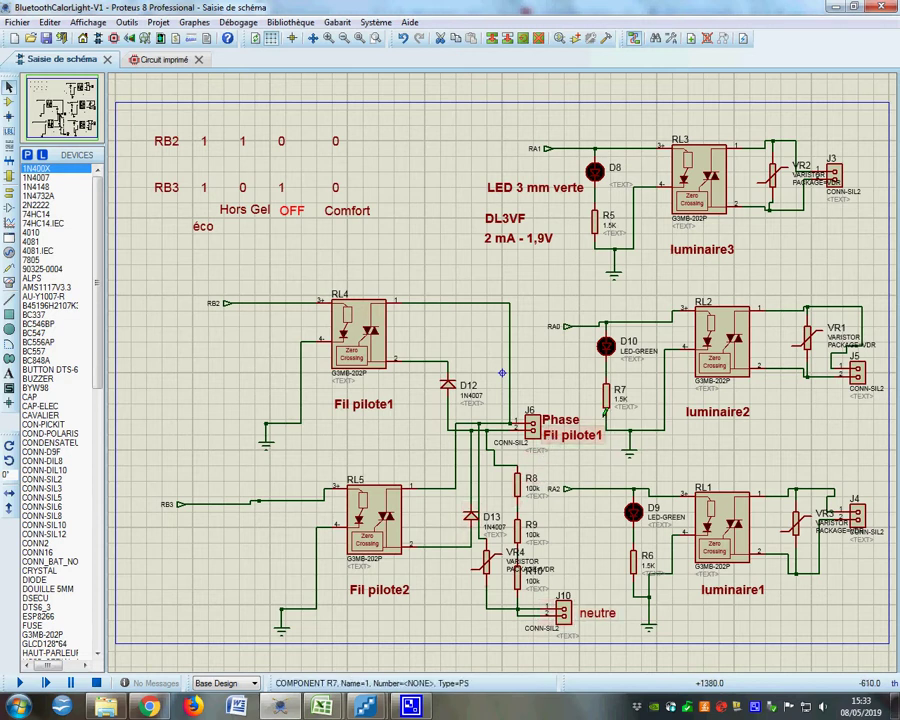
pyautogui.moveTo(366, 707)
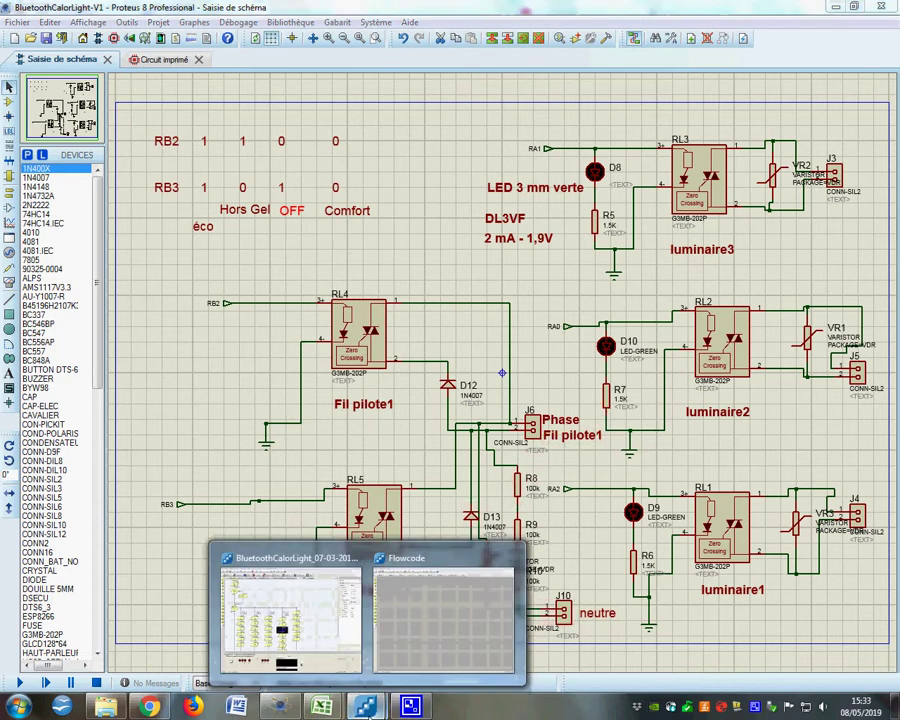
pyautogui.click(325, 660)
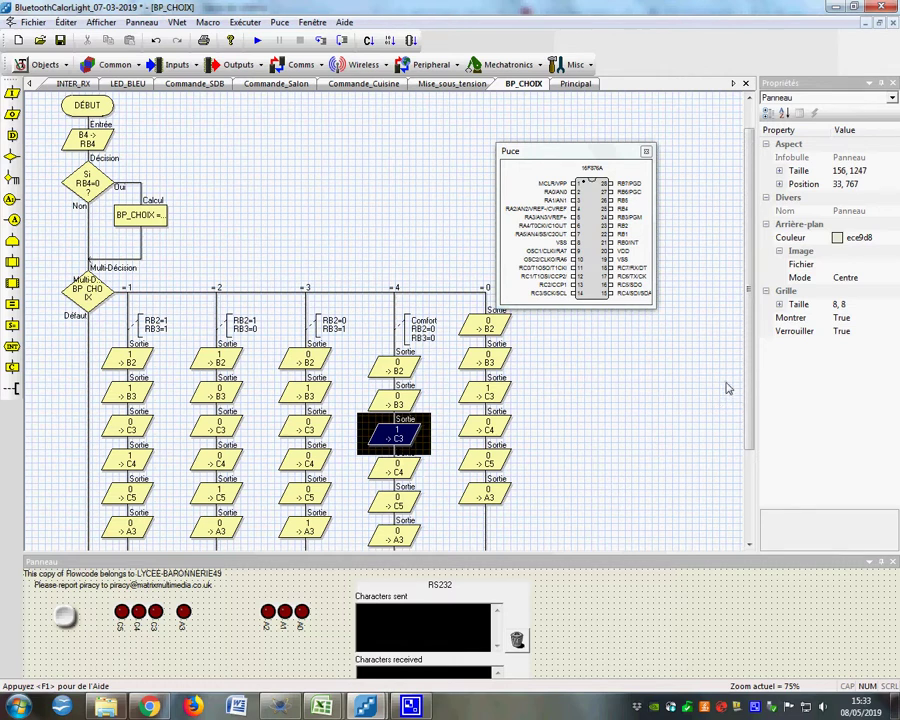
# Review the B2, B3 and C3 outputs of case 0 and the BP_CHOIX calculation ending case 4.
pyautogui.scroll(1, 752, 424)
pyautogui.click(487, 360)
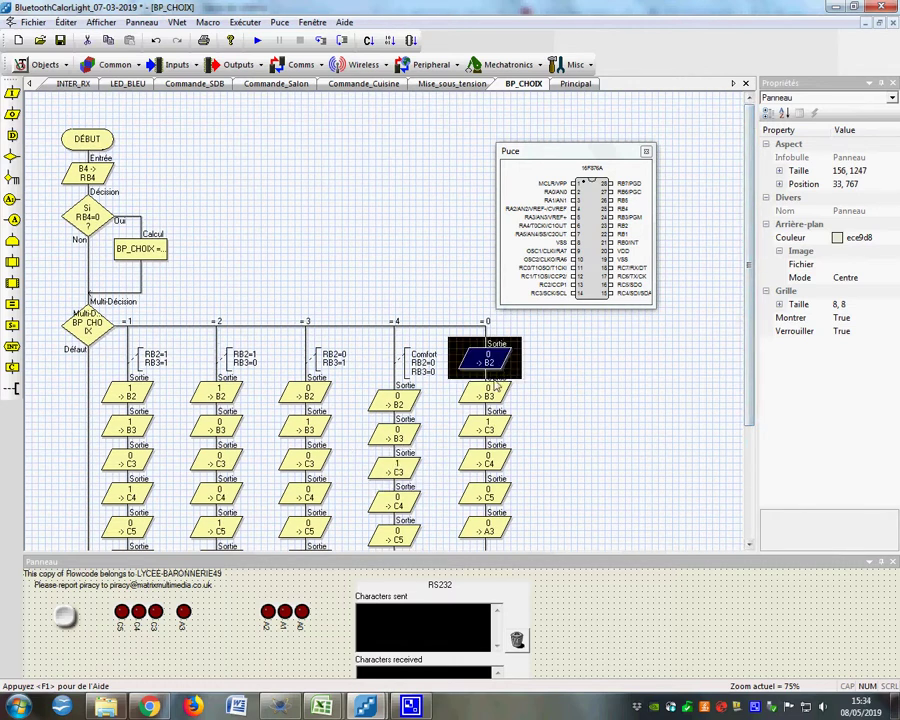
pyautogui.click(487, 397)
pyautogui.click(486, 430)
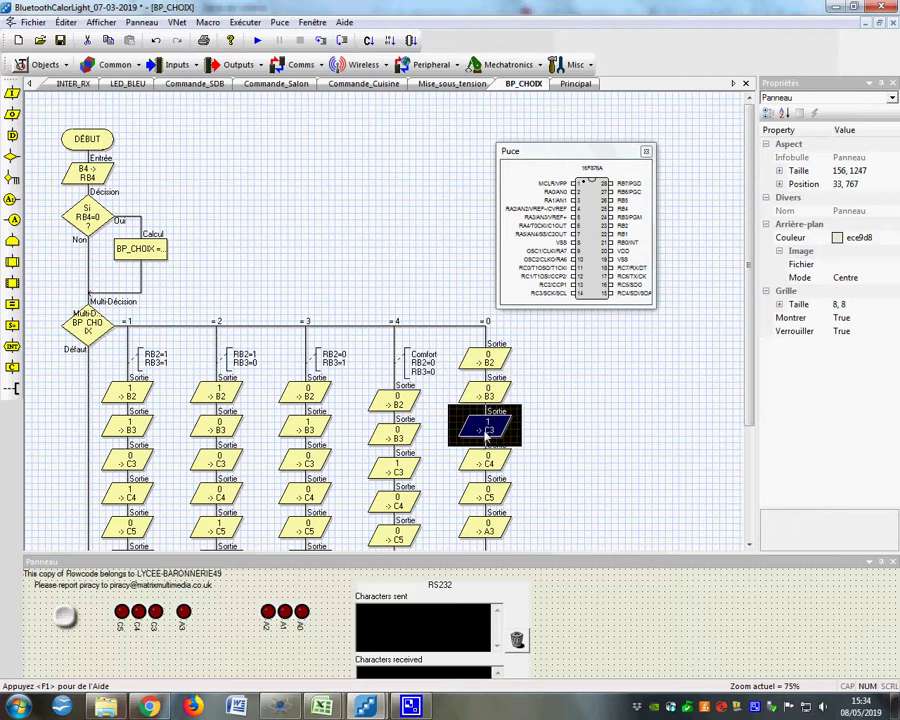
pyautogui.scroll(-5, 558, 538)
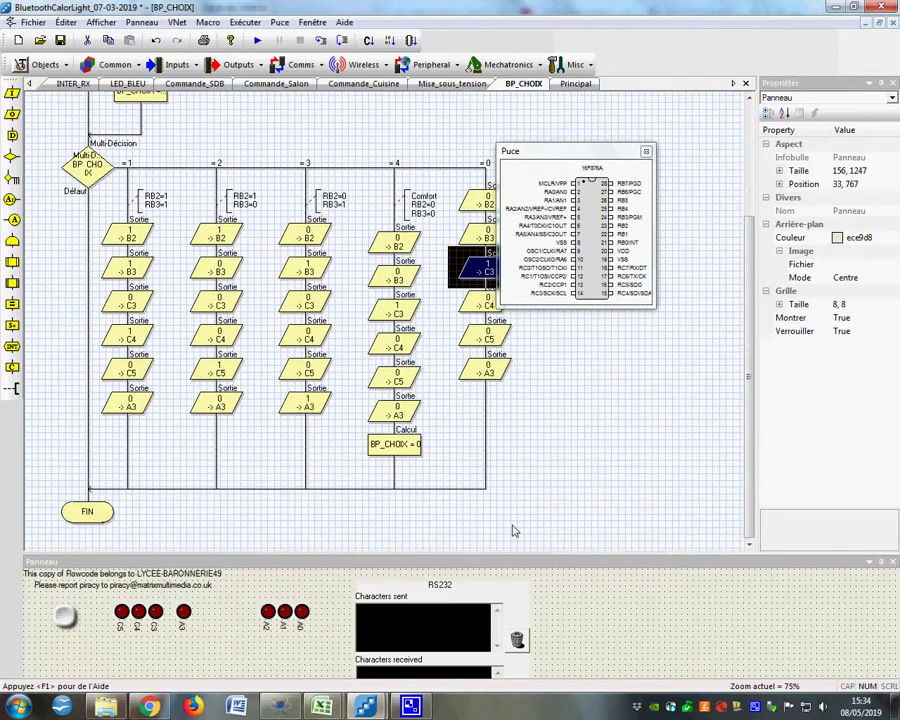
pyautogui.click(400, 447)
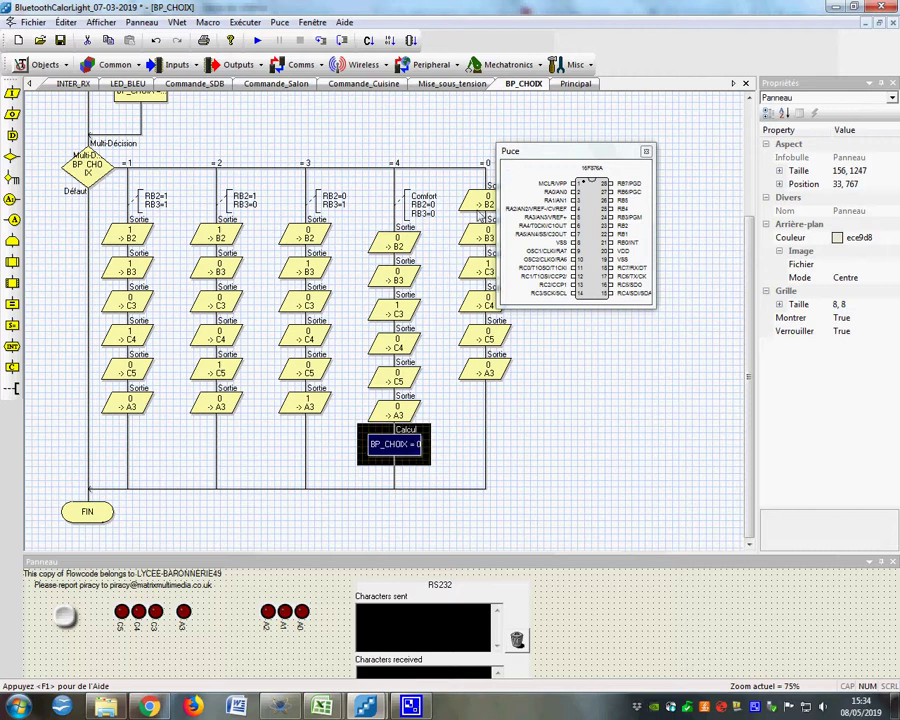
pyautogui.click(482, 206)
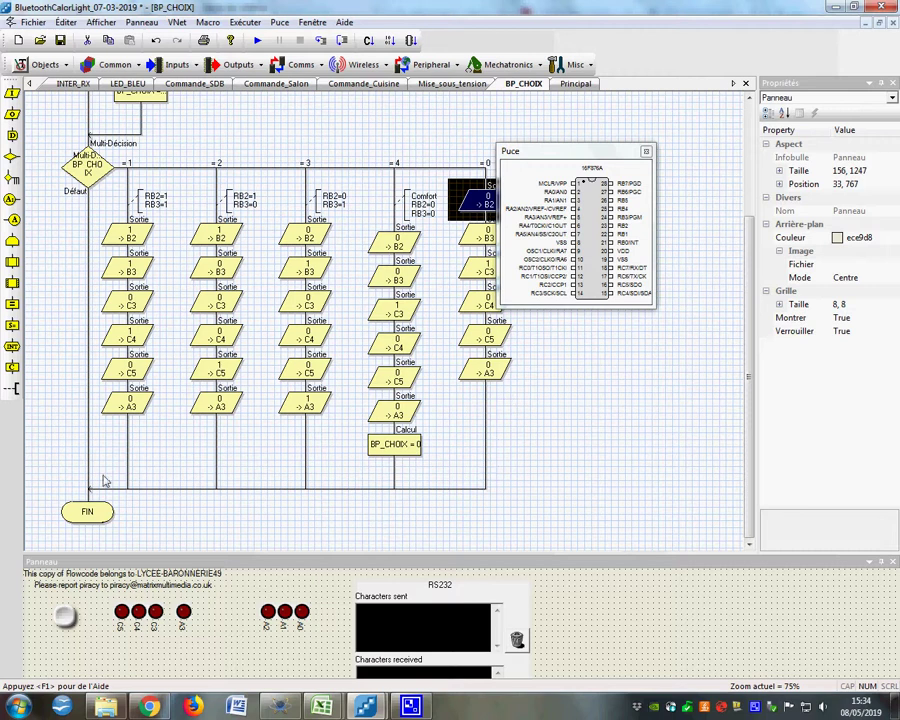
# Compare case 1's B2 and B3 outputs with the RB2/RB3 mode table in the Proteus schematic, and return to Flowcode.
pyautogui.click(140, 237)
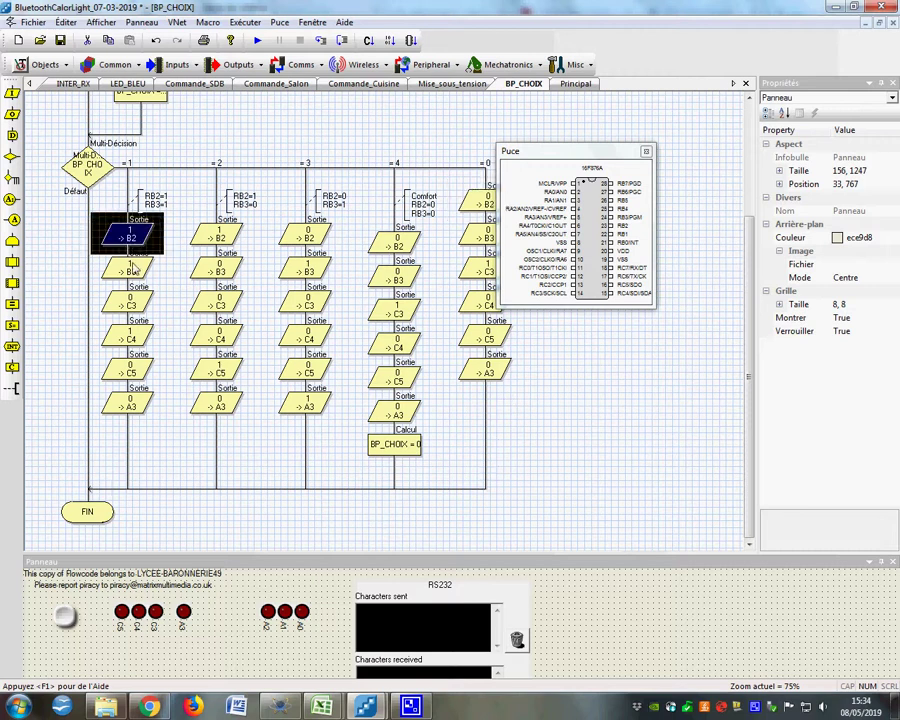
pyautogui.click(278, 707)
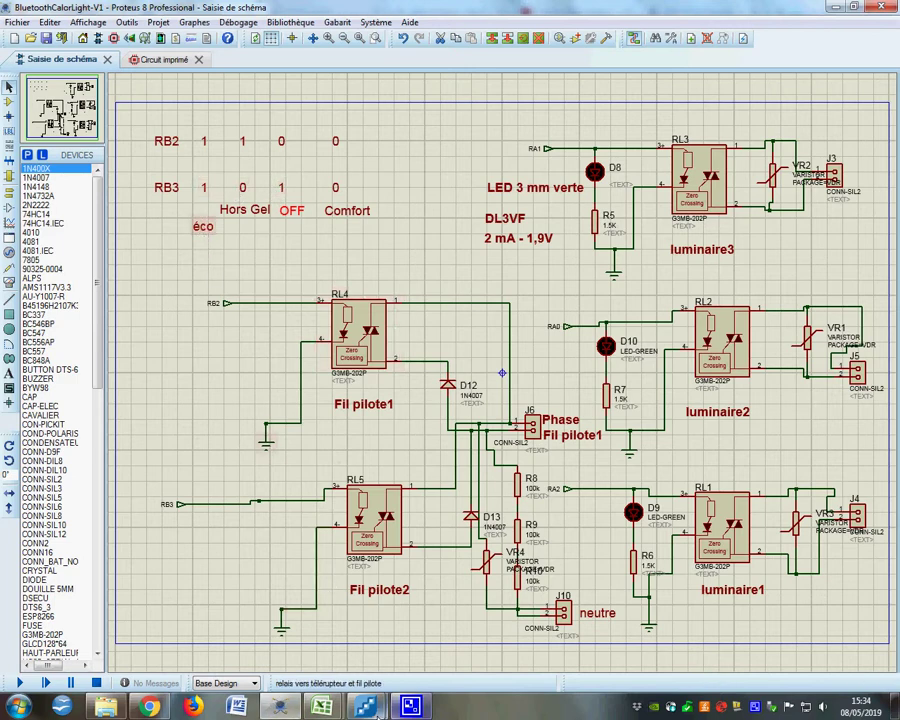
pyautogui.moveTo(364, 707)
pyautogui.click(280, 625)
pyautogui.scroll(5, 305, 345)
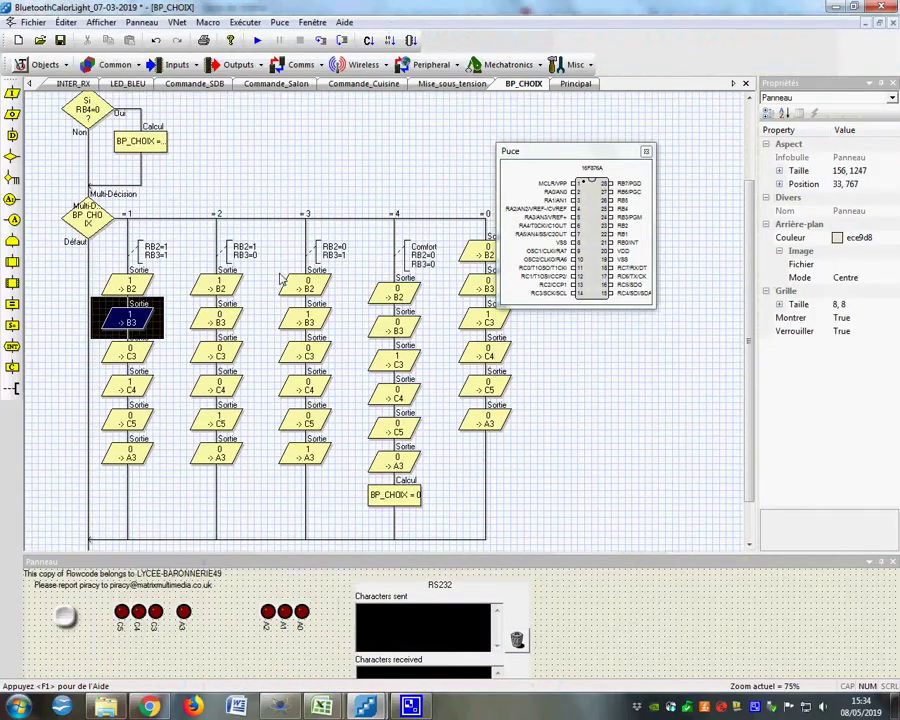
# Inspect the RXINT interrupt's properties in the Principal flowchart and open its called macro INTER_RX.
pyautogui.click(577, 84)
pyautogui.click(128, 265)
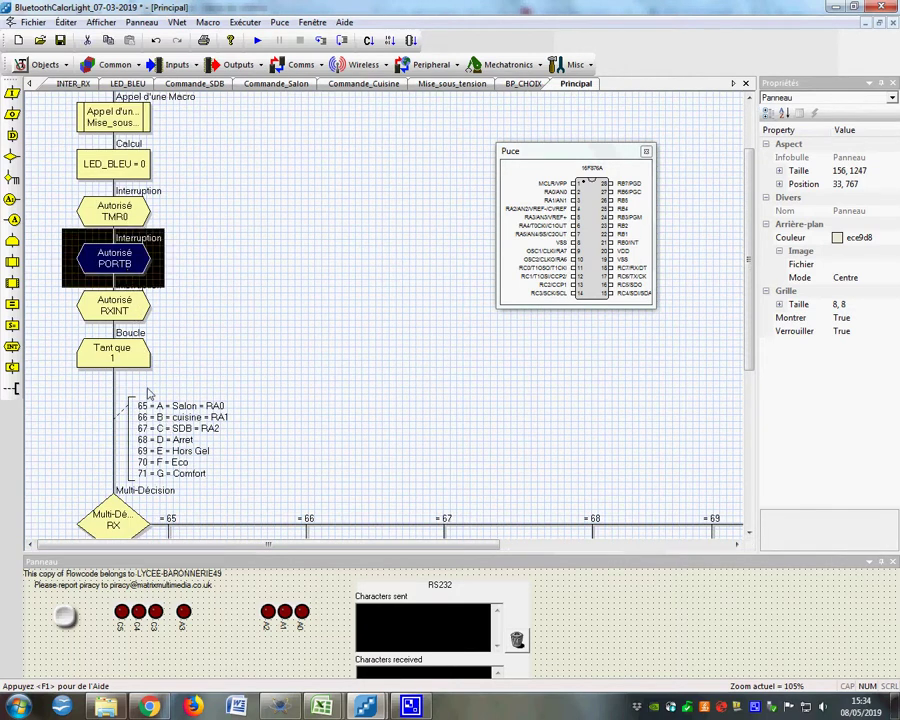
pyautogui.scroll(-2, 187, 572)
pyautogui.scroll(3, 187, 572)
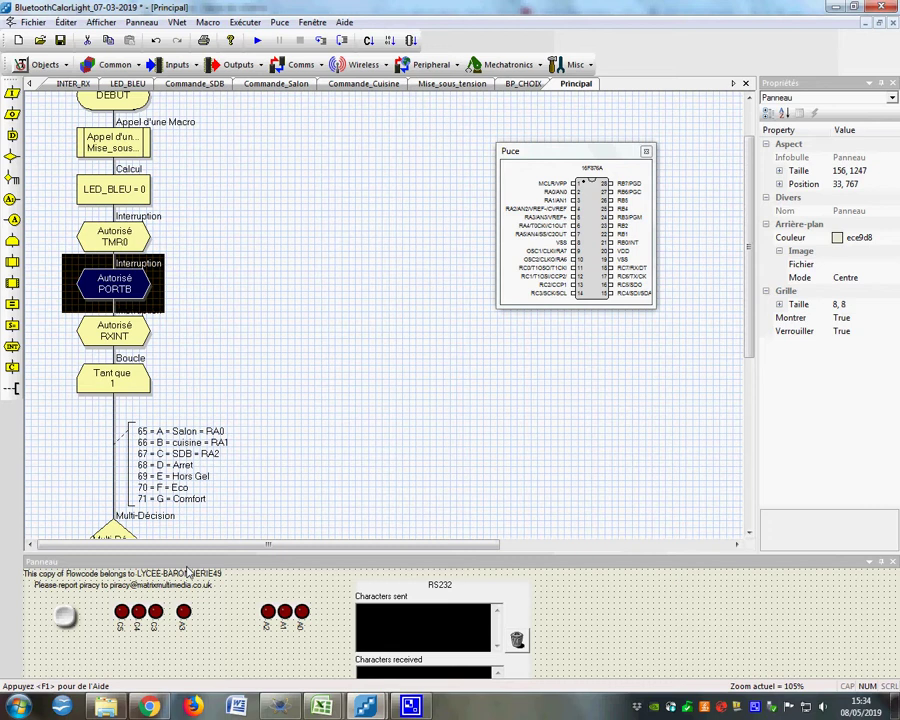
pyautogui.click(128, 338)
pyautogui.doubleClick(96, 344)
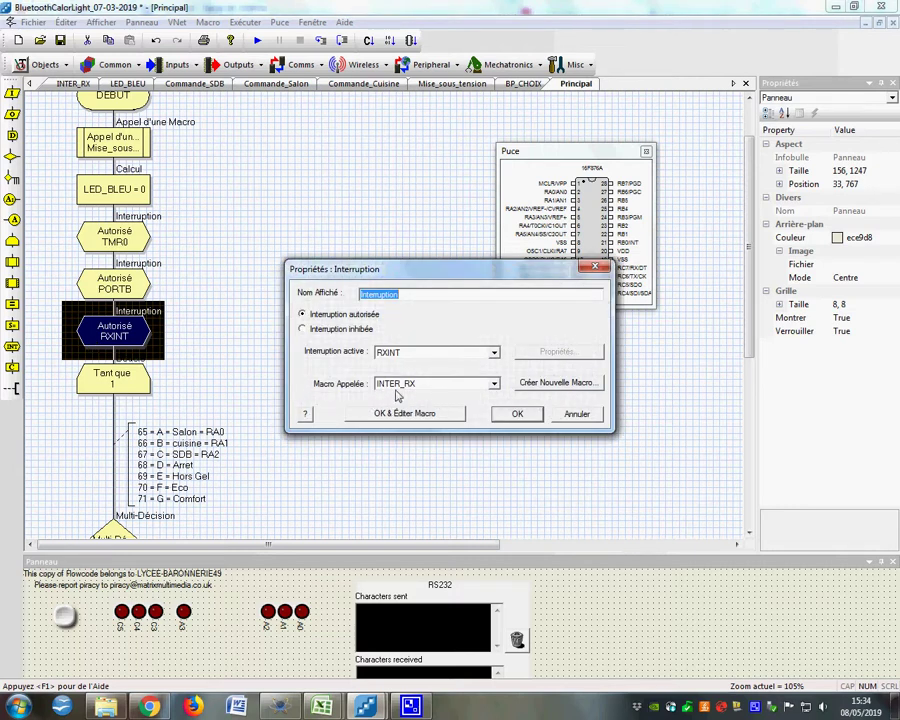
pyautogui.click(430, 415)
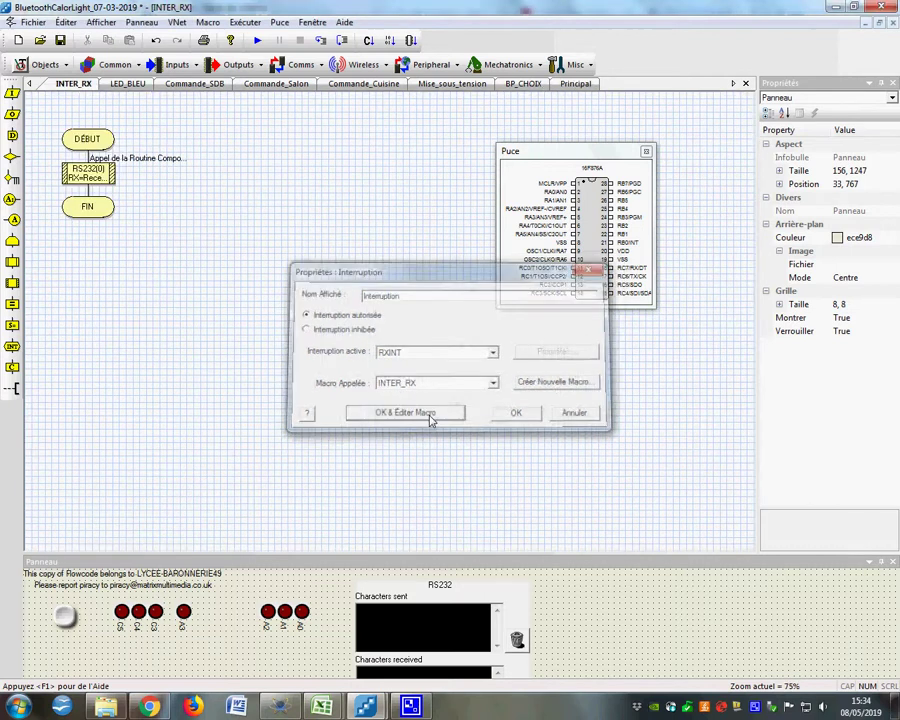
# Examine the timeout and return variable of the RS232(0) ReceiveRS232Char routine in INTER_RX.
pyautogui.doubleClick(106, 178)
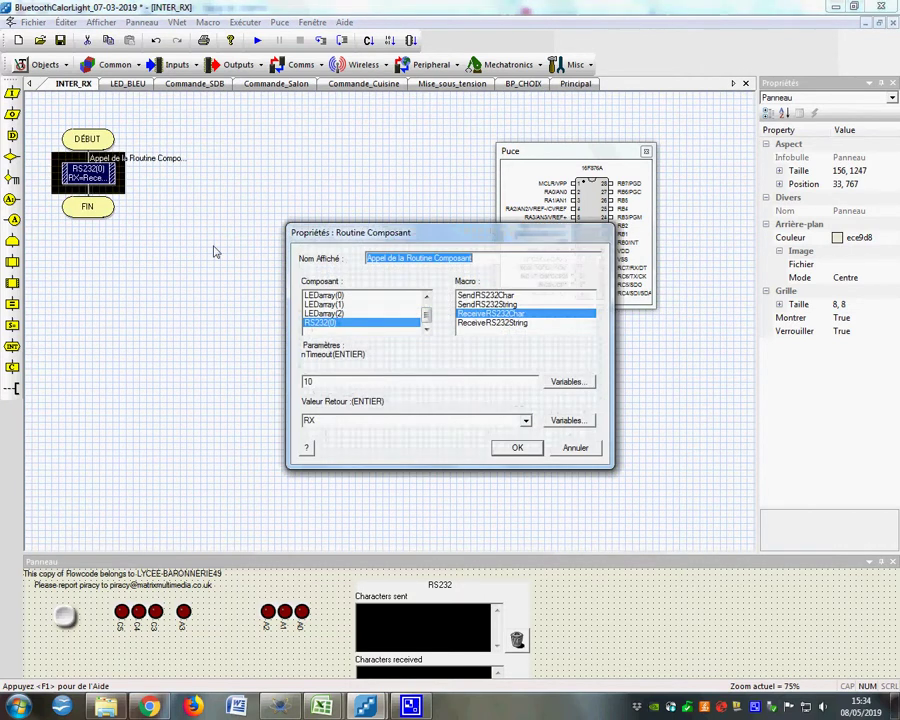
pyautogui.doubleClick(310, 382)
pyautogui.doubleClick(323, 421)
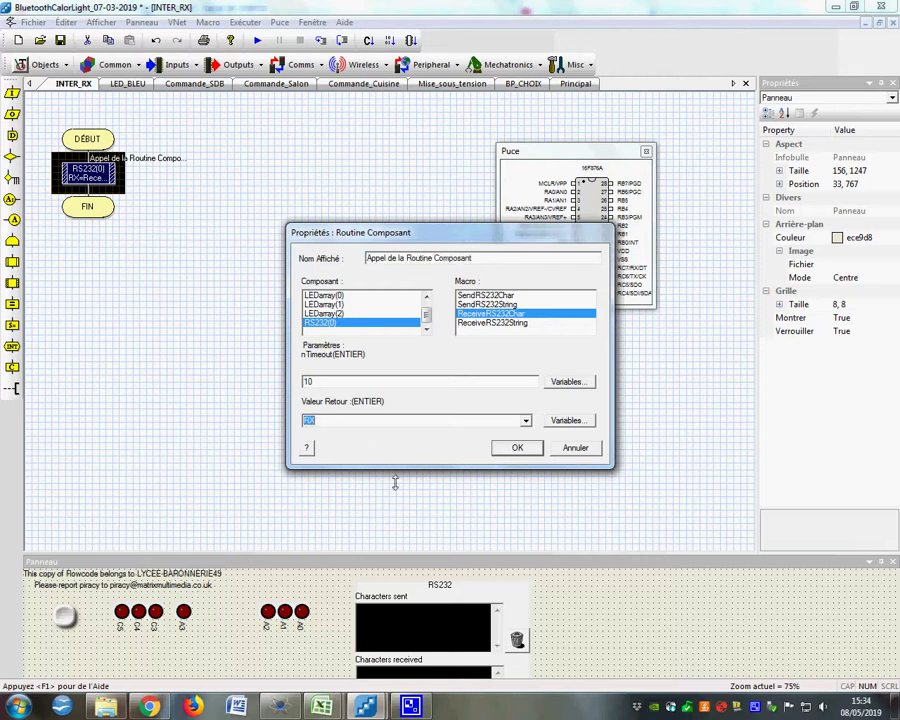
pyautogui.click(518, 448)
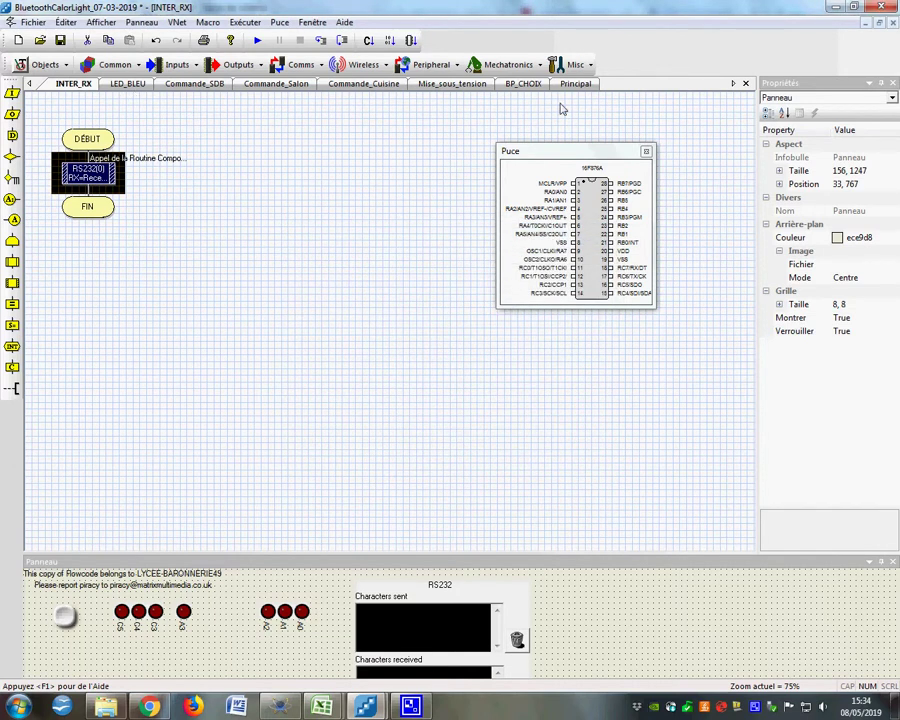
# Check which macro the Salon branch, case 65, calls in Principal's RX Multi-Décision.
pyautogui.click(575, 84)
pyautogui.scroll(-5, 156, 286)
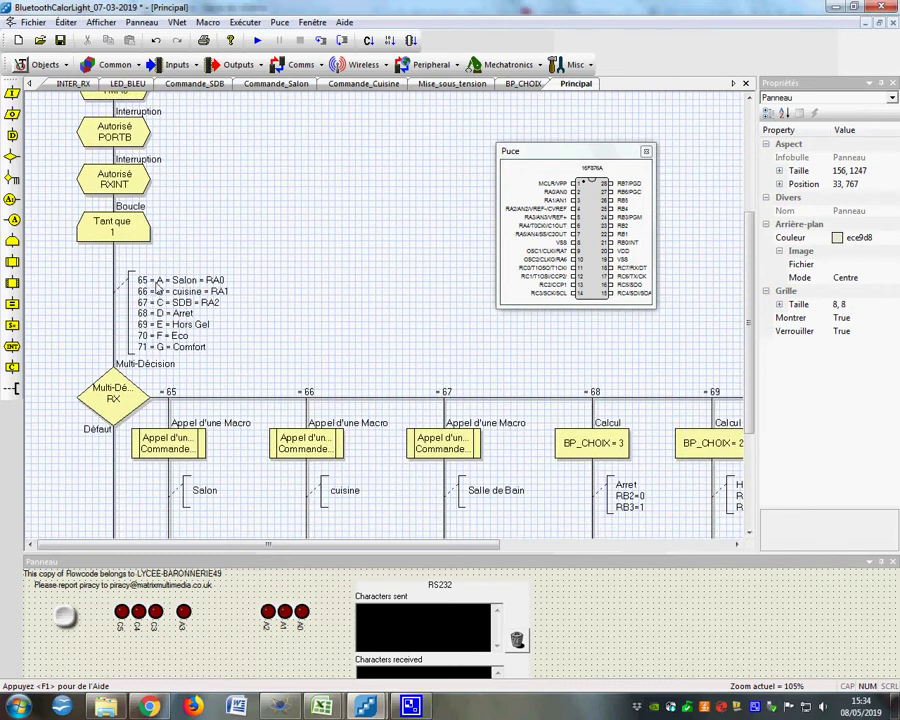
pyautogui.click(177, 455)
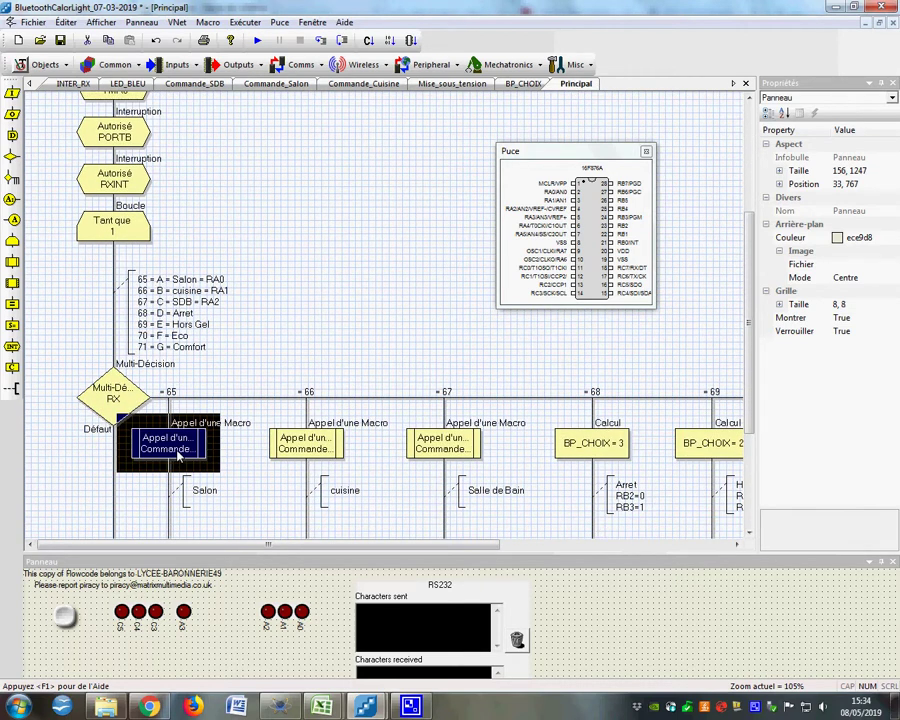
pyautogui.doubleClick(171, 460)
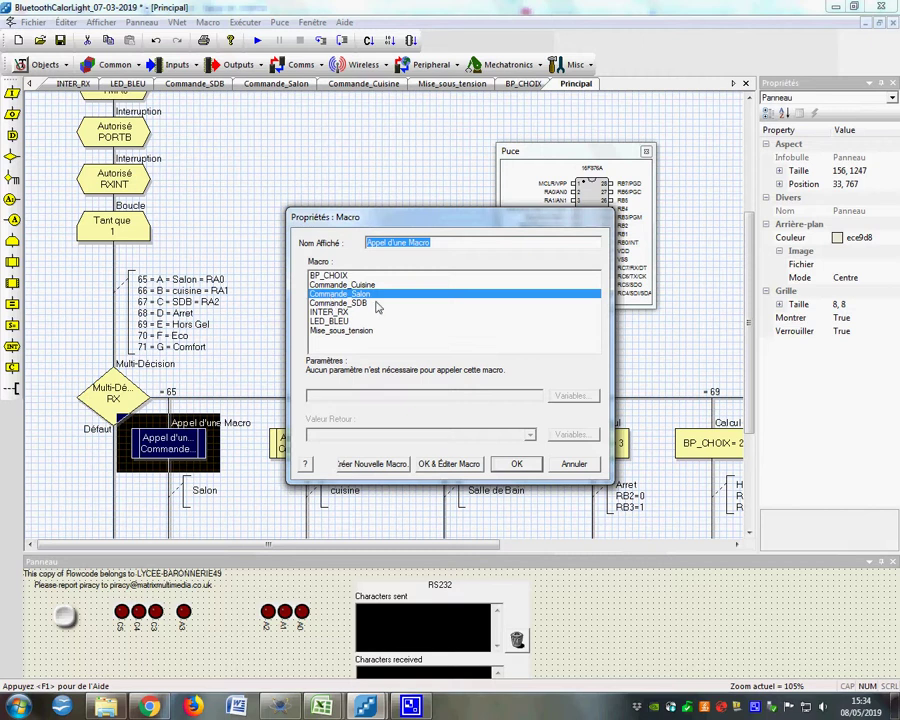
pyautogui.click(509, 467)
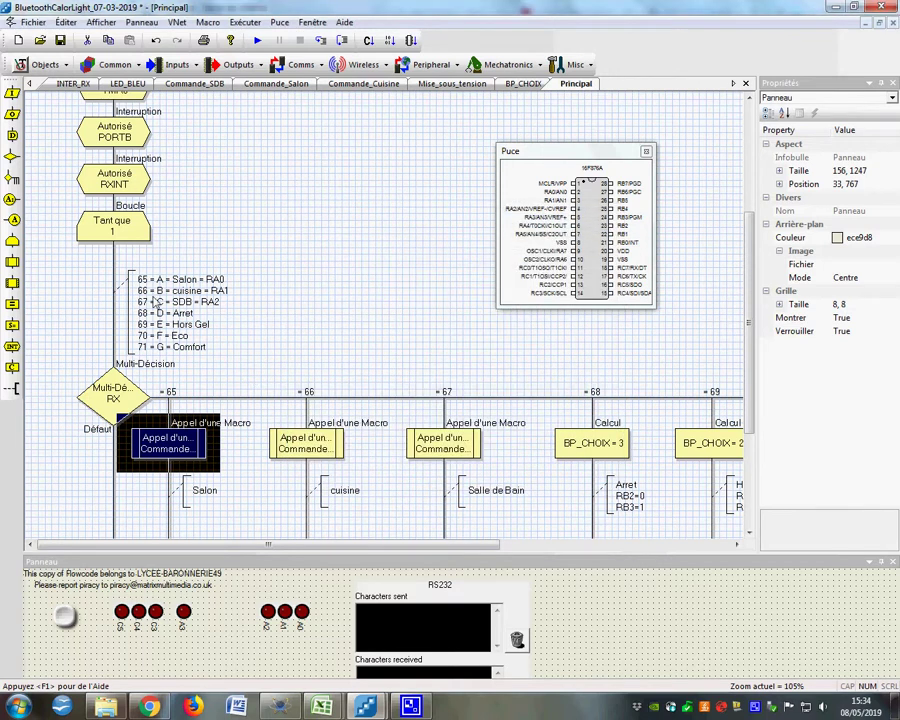
# Check which macros the cuisine and Salle de Bain branches, cases 66 and 67, call.
pyautogui.scroll(2, 158, 323)
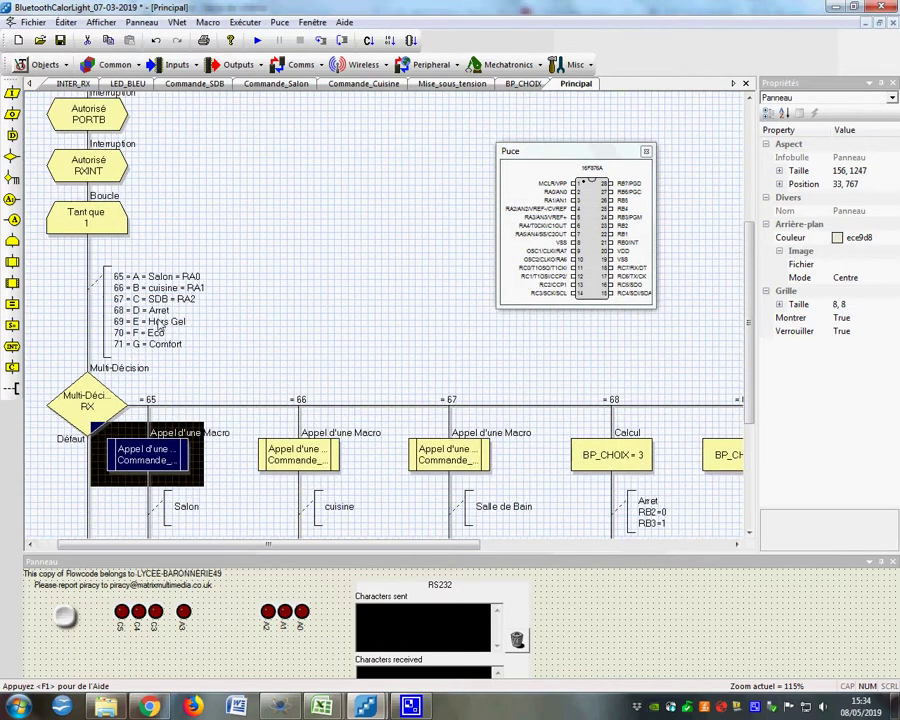
pyautogui.click(288, 478)
pyautogui.doubleClick(288, 472)
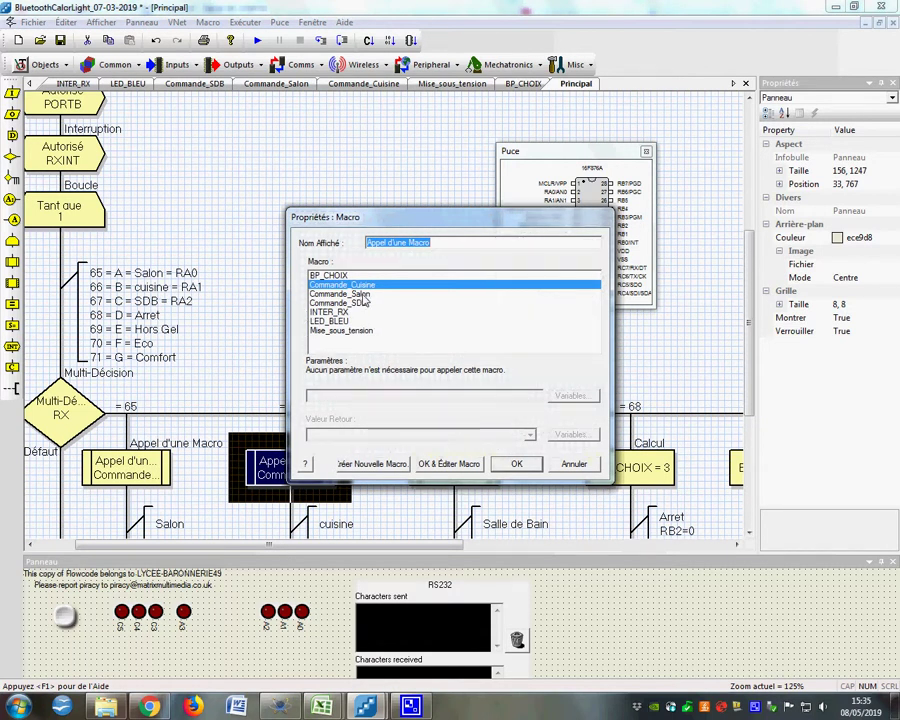
pyautogui.press('Escape')
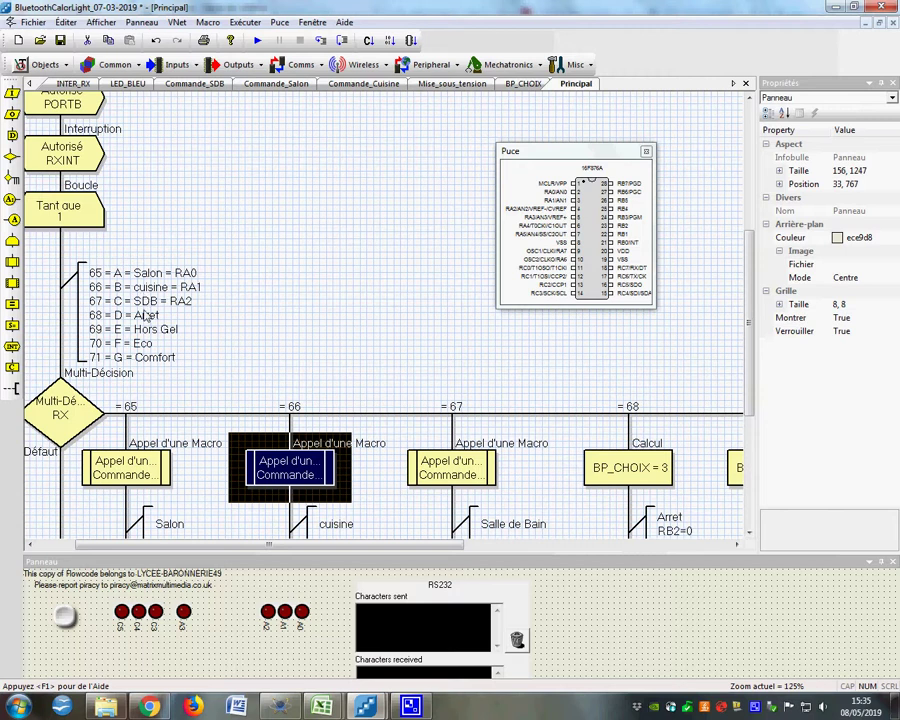
pyautogui.doubleClick(450, 467)
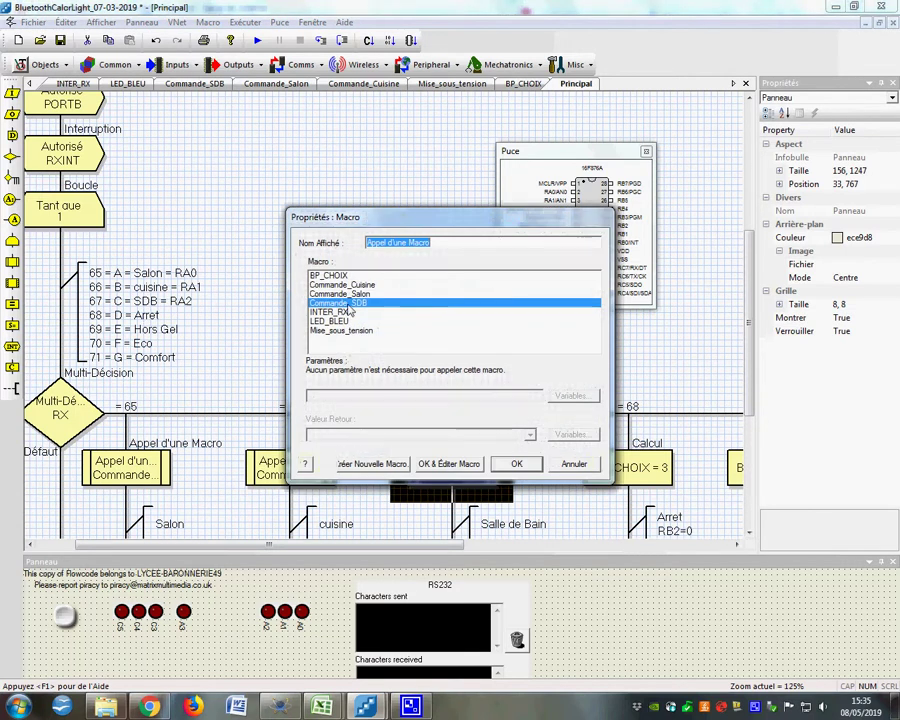
pyautogui.click(516, 463)
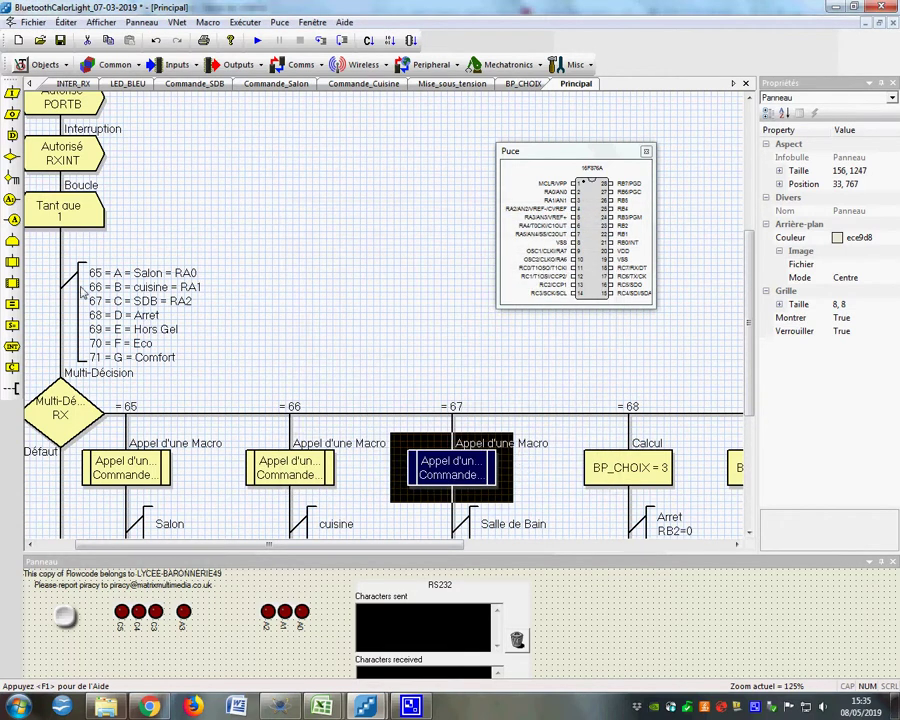
# Inspect the BP_CHOIX calculations of the Arret and Hors Gel branches, cases 68 and 69.
pyautogui.doubleClick(633, 478)
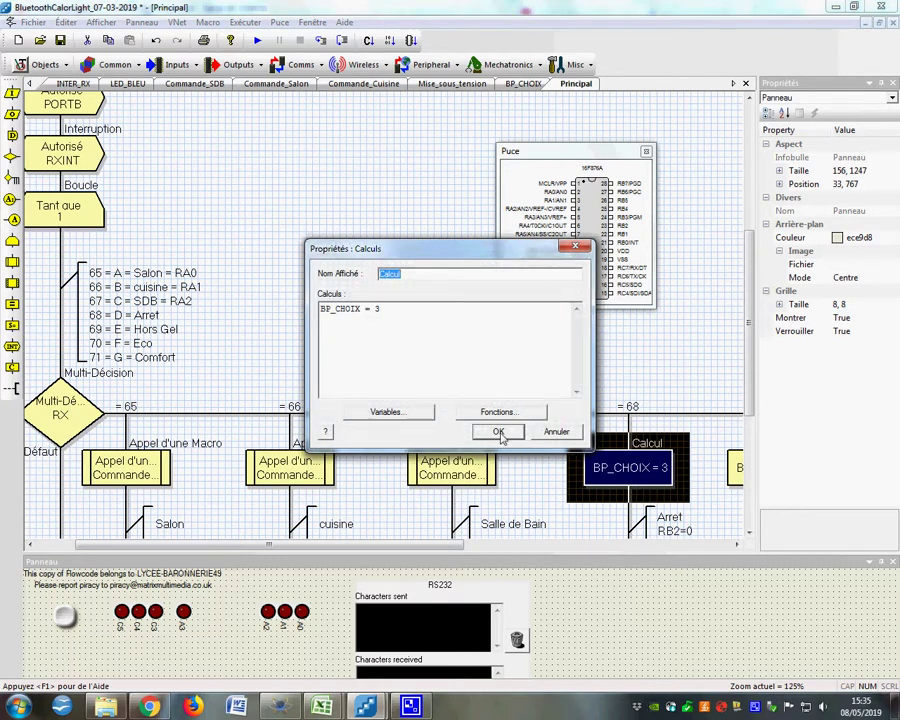
pyautogui.click(499, 432)
pyautogui.moveTo(456, 544); pyautogui.dragTo(481, 556)
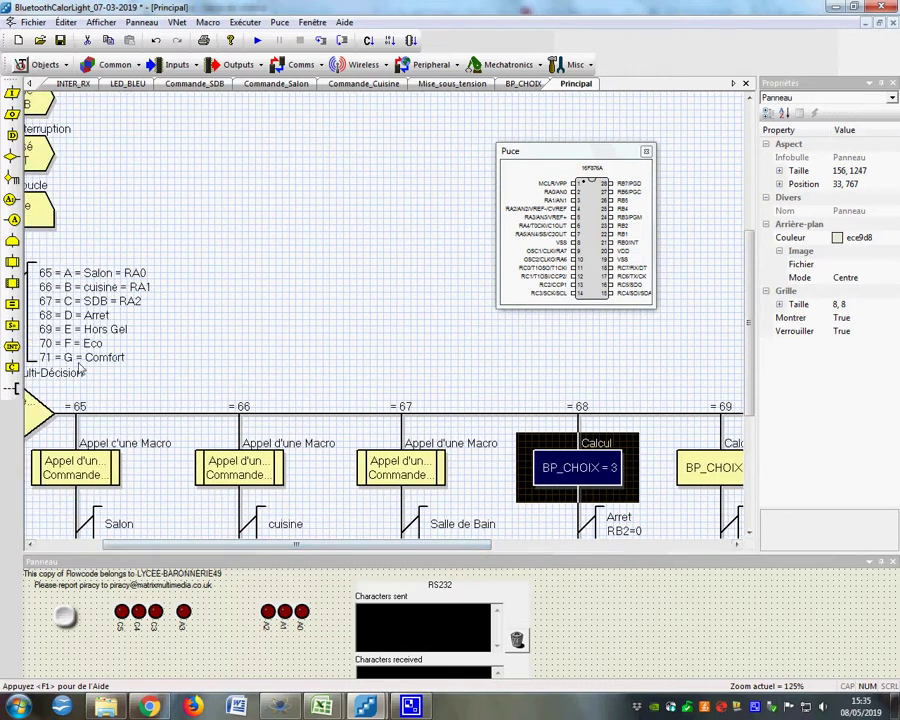
pyautogui.doubleClick(729, 488)
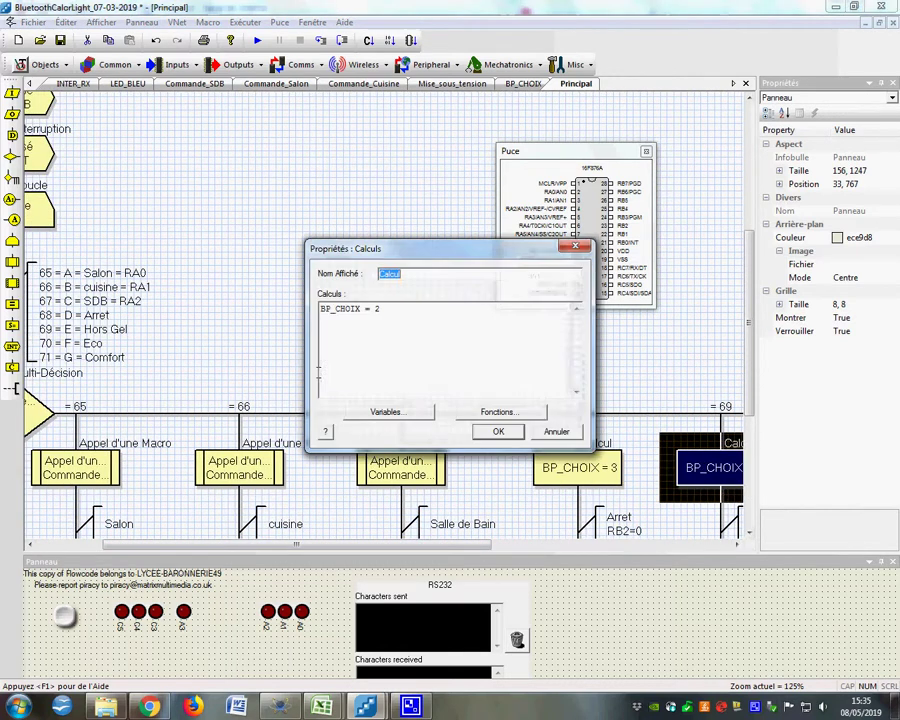
pyautogui.click(496, 431)
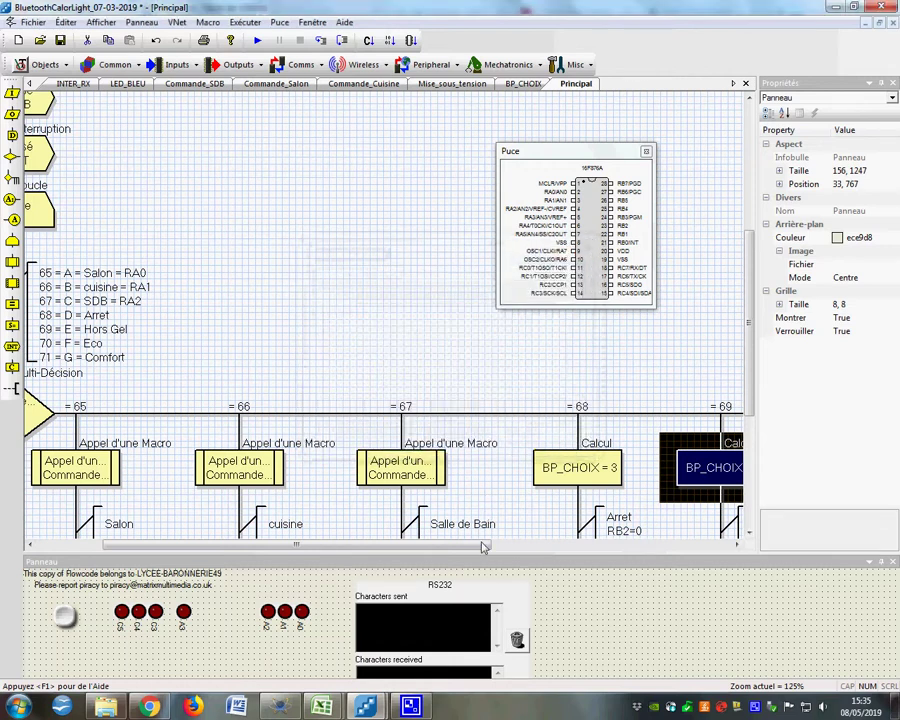
# Review the BP_CHOIX calculations of the Eco and Comfort branches, cases 70 and 71, against the RX code comment.
pyautogui.moveTo(484, 546); pyautogui.dragTo(607, 551)
pyautogui.scroll(-3, 590, 516)
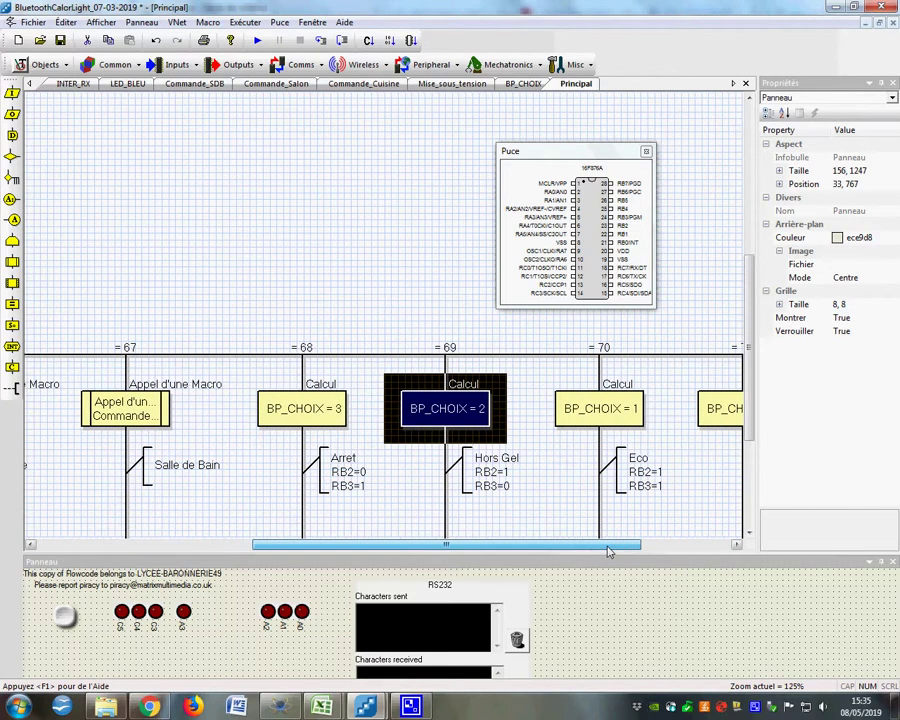
pyautogui.doubleClick(598, 409)
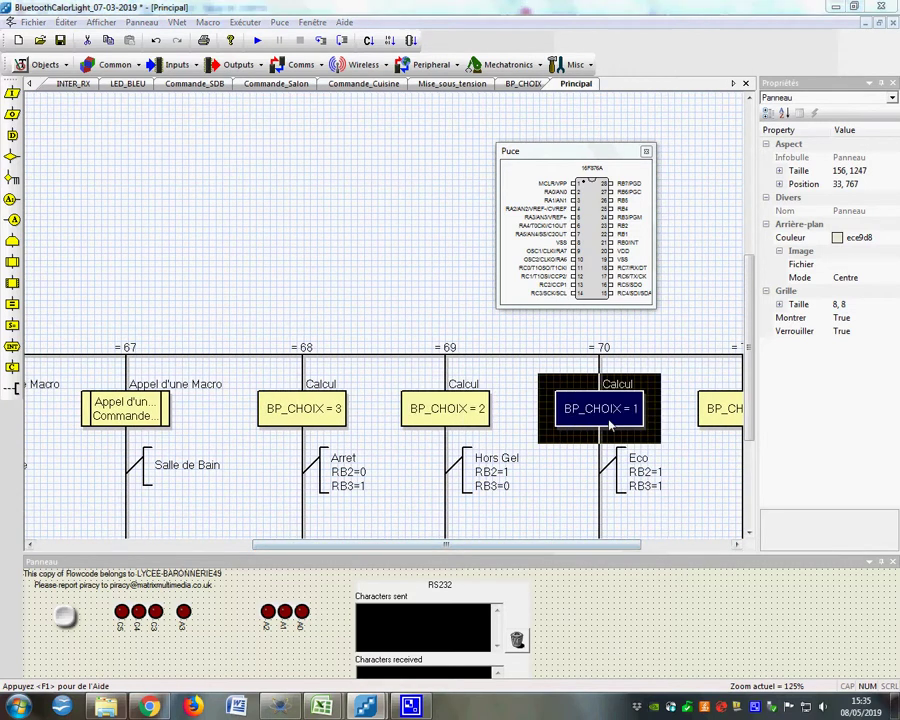
pyautogui.click(497, 430)
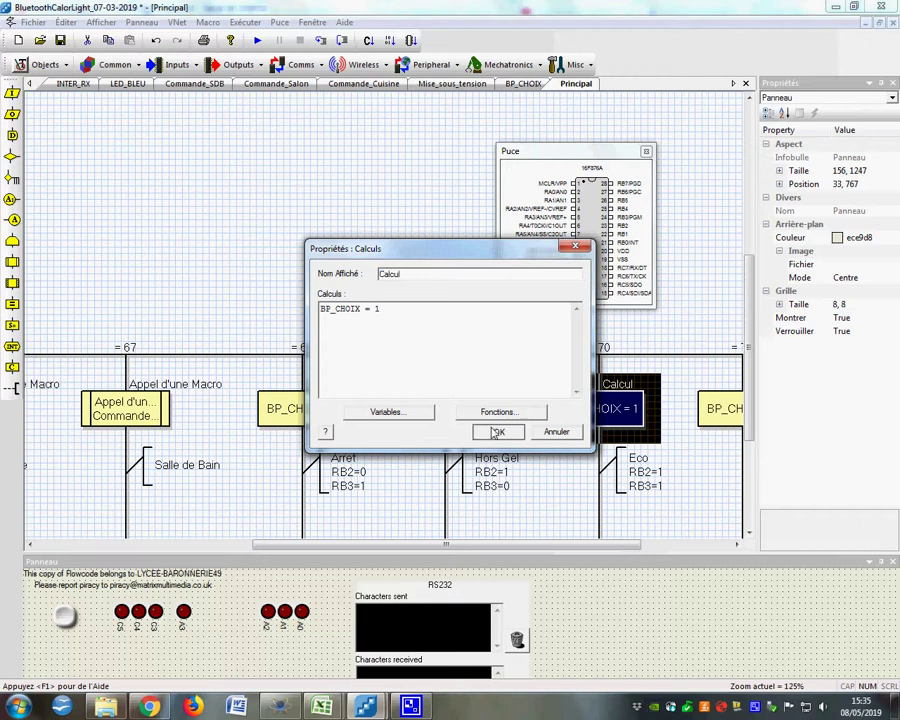
pyautogui.moveTo(553, 548); pyautogui.dragTo(643, 548)
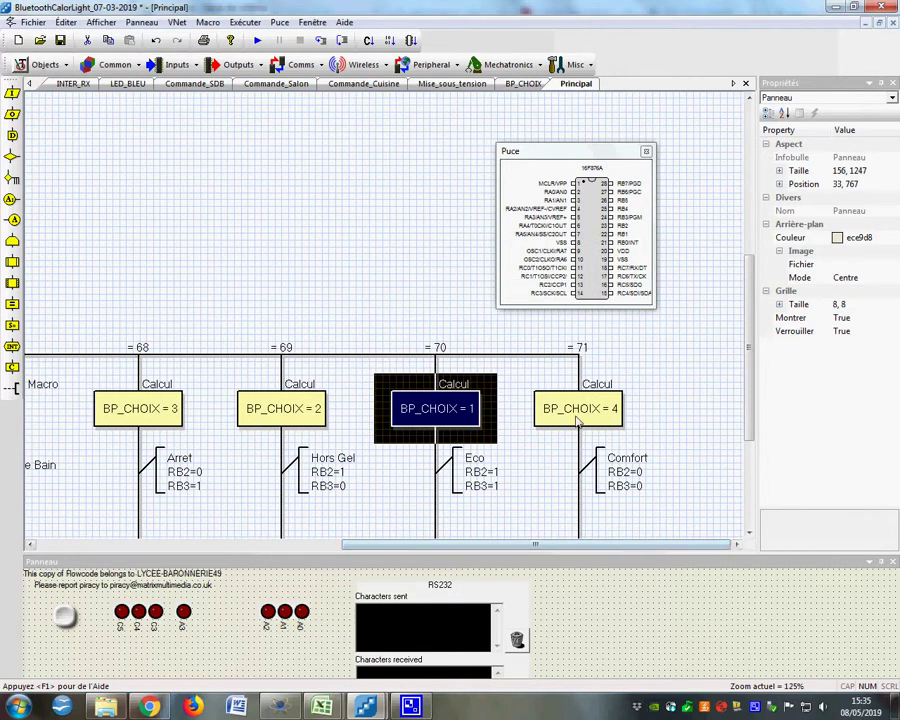
pyautogui.click(577, 420)
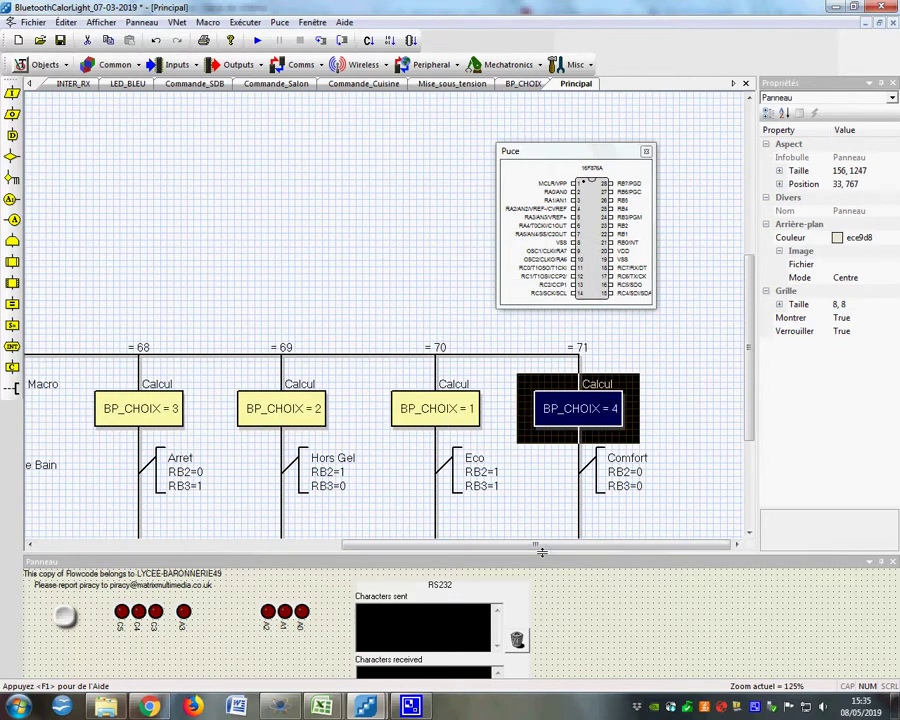
pyautogui.moveTo(542, 544); pyautogui.dragTo(306, 524)
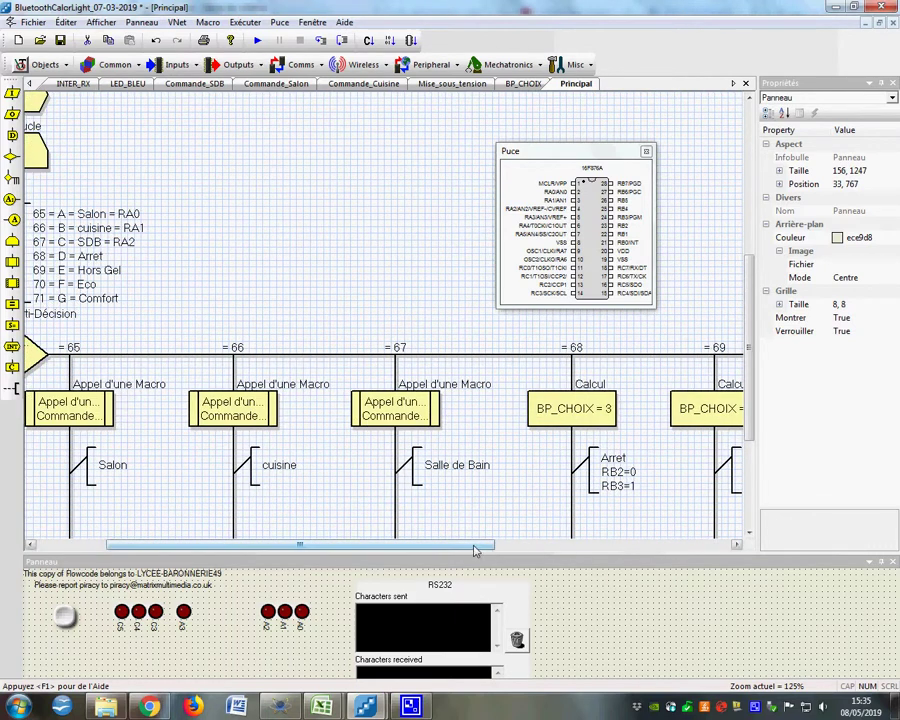
pyautogui.moveTo(476, 547); pyautogui.dragTo(668, 547)
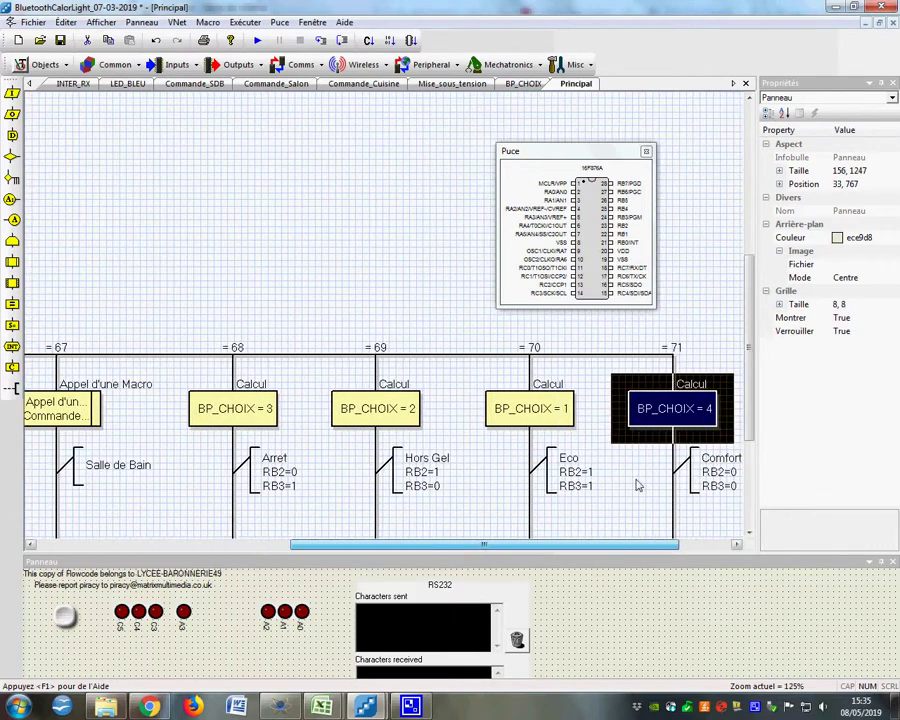
# Recheck the BP_CHOIX calculation of the Comfort branch, case 71, and follow the branches down to where they rejoin the loop.
pyautogui.doubleClick(668, 422)
pyautogui.click(499, 432)
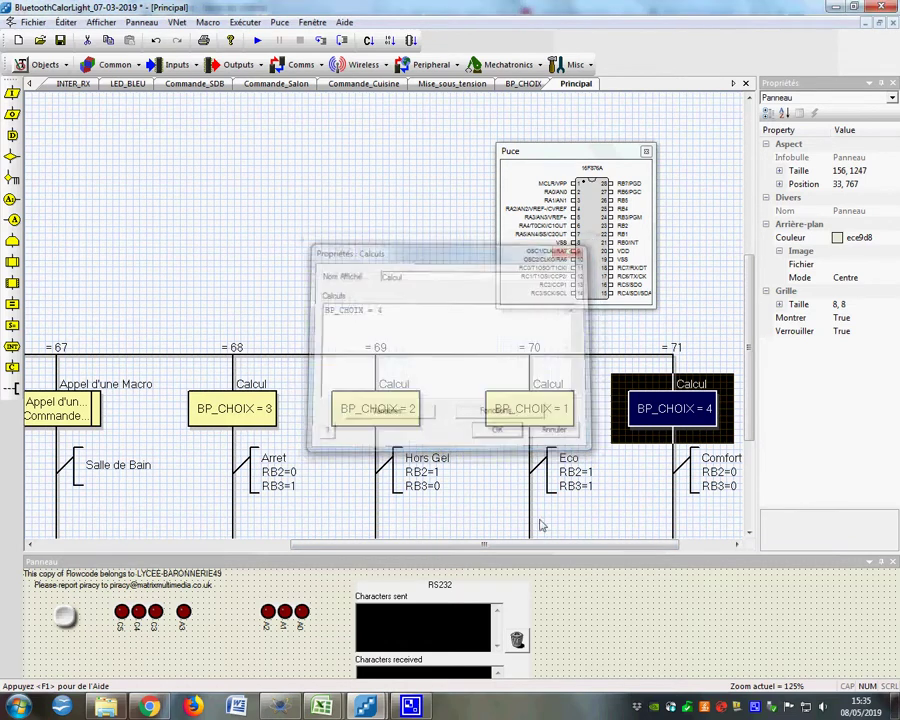
pyautogui.scroll(-2, 568, 510)
pyautogui.moveTo(590, 547); pyautogui.dragTo(396, 520)
pyautogui.scroll(-3, 396, 520)
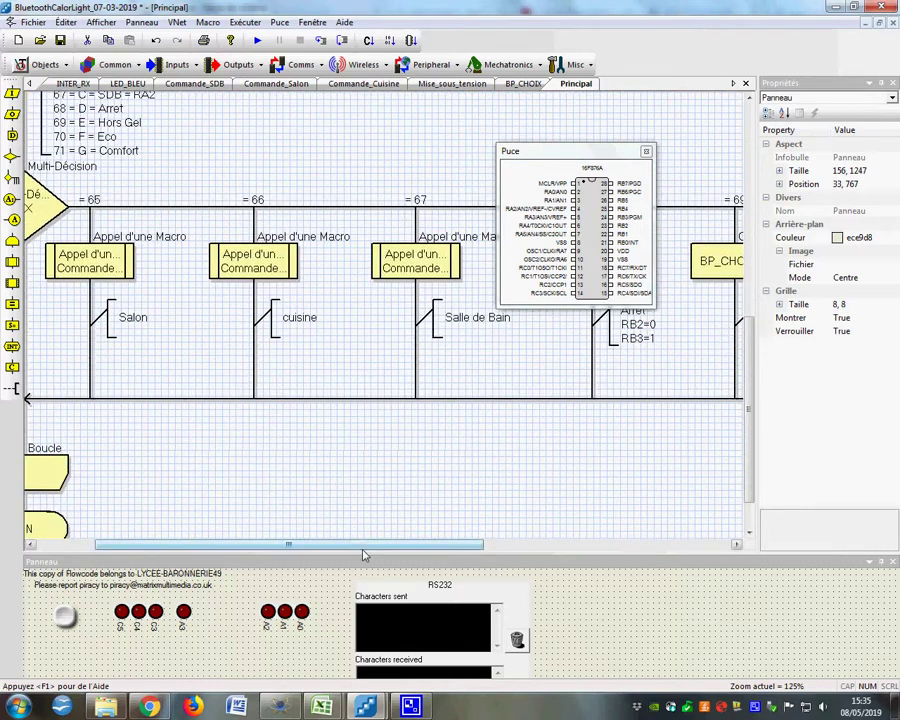
# Examine the code comment above the RX Multi-Décision and Principal's sequence from DÉBUT through the interrupts to the Tant que loop.
pyautogui.hscroll(-4, 150, 400)
pyautogui.scroll(7, 100, 430)
pyautogui.scroll(2, 100, 432)
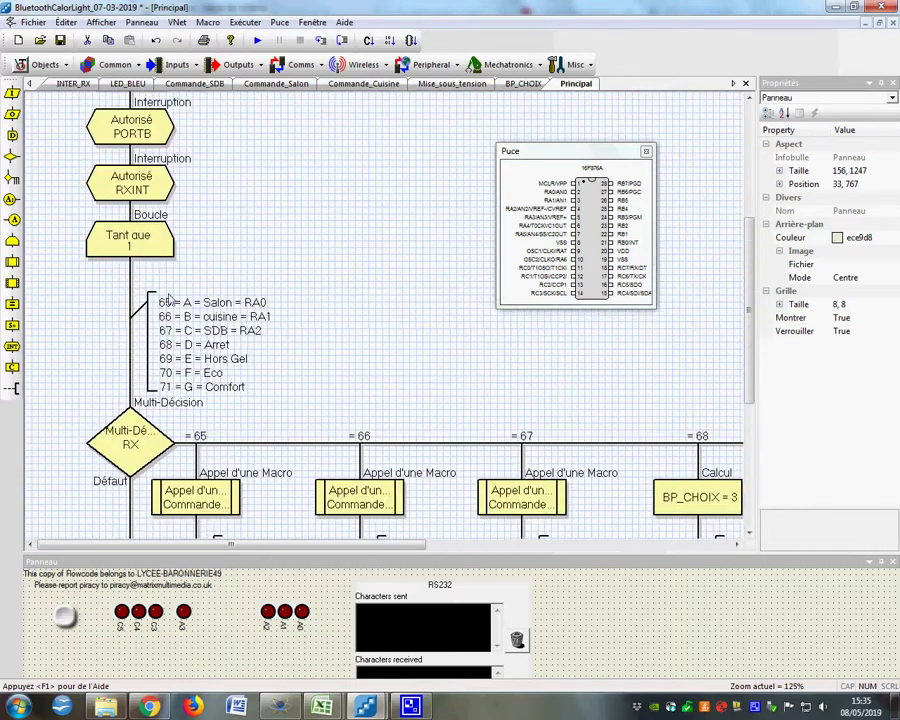
pyautogui.scroll(-3, 120, 400)
pyautogui.scroll(2, 150, 320)
pyautogui.click(125, 435)
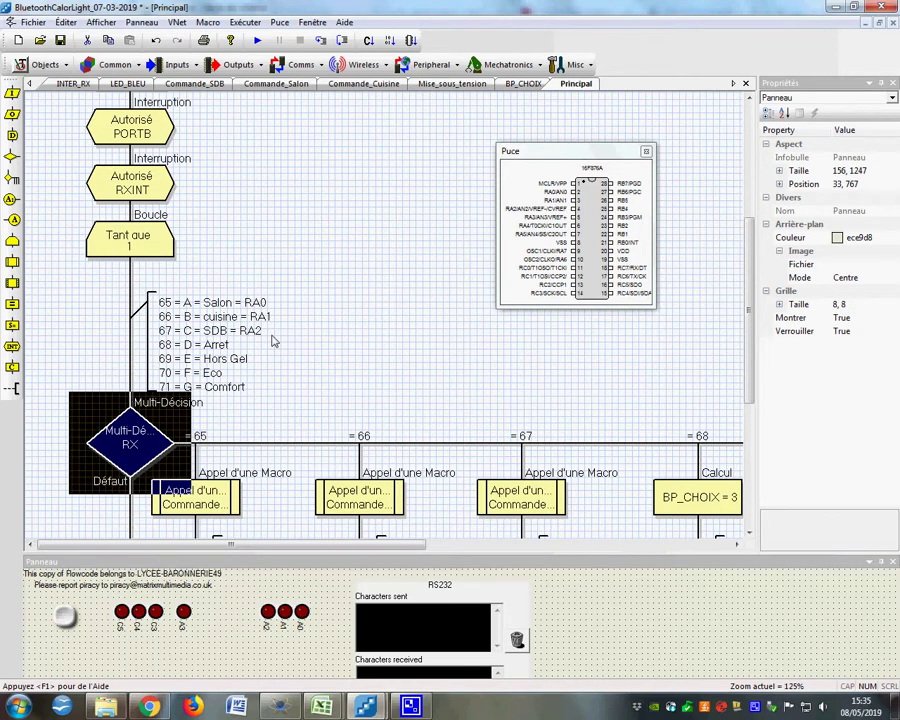
pyautogui.scroll(9, 344, 390)
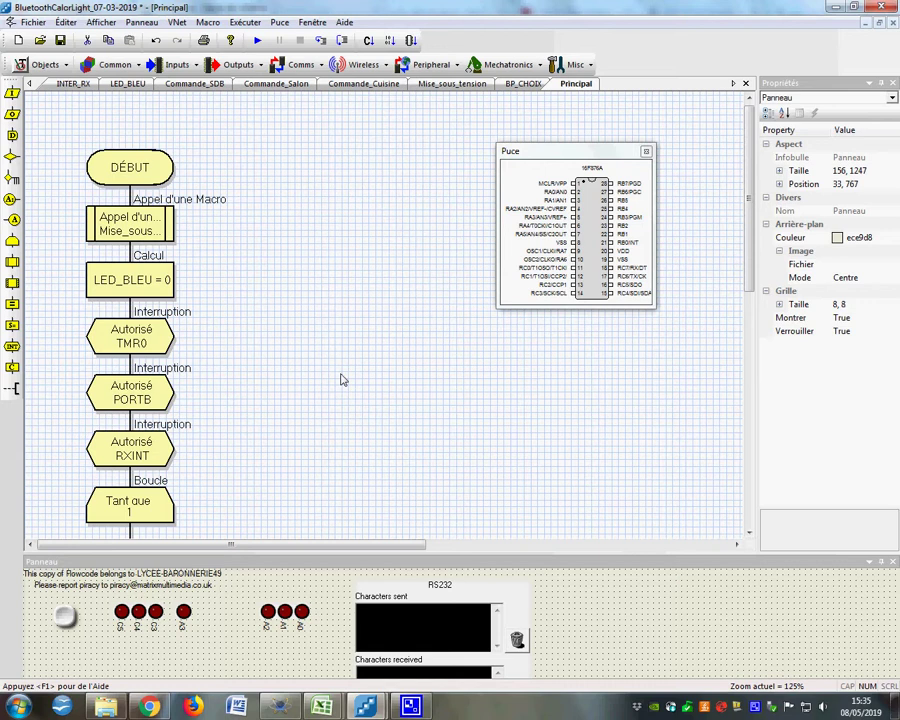
pyautogui.scroll(-6, 464, 338)
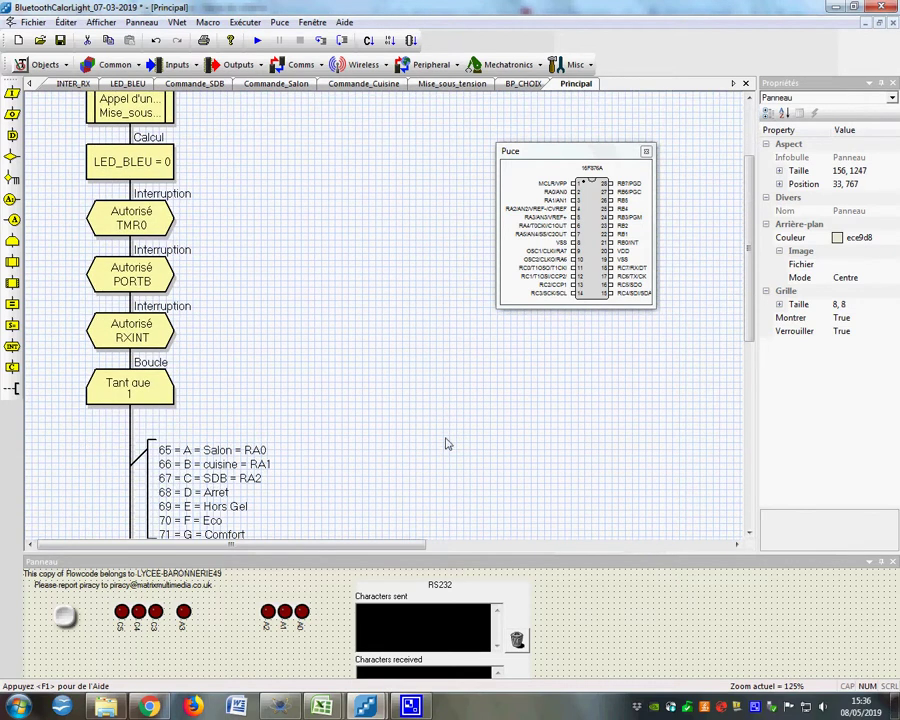